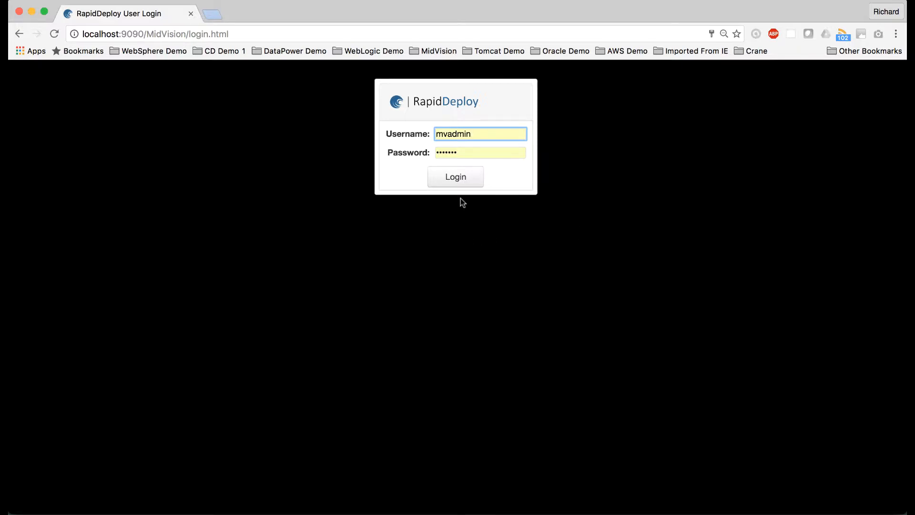
Log in with the prefilled credentials and review the job statistics charts on the dashboard.
{"action": "left_click", "coordinate": [456, 178]}
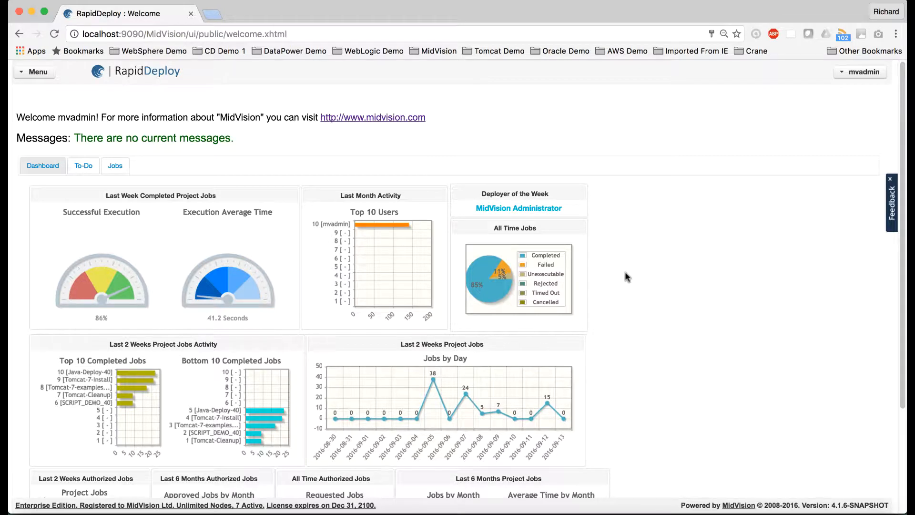
{"action": "scroll", "coordinate": [625, 272], "scroll_direction": "down", "scroll_amount": 2}
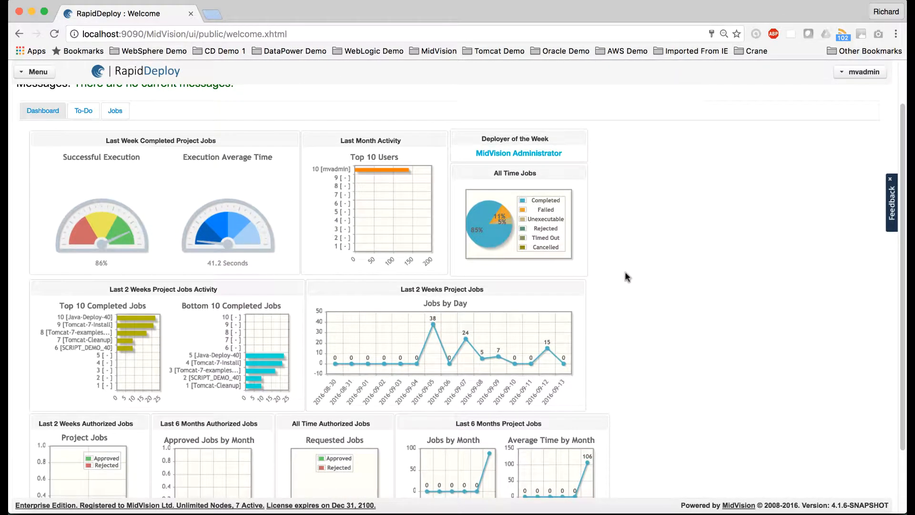
{"action": "scroll", "coordinate": [625, 272], "scroll_direction": "up", "scroll_amount": 2}
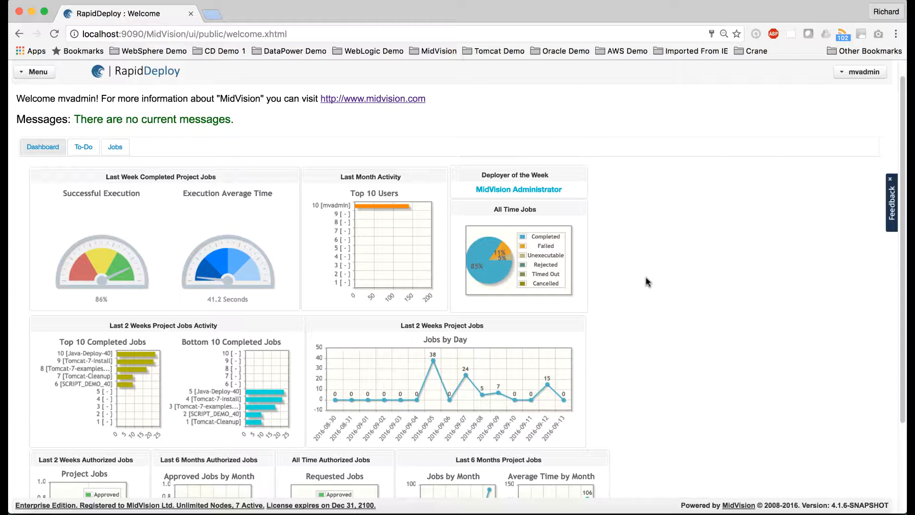
{"action": "scroll", "coordinate": [657, 339], "scroll_direction": "down", "scroll_amount": 1}
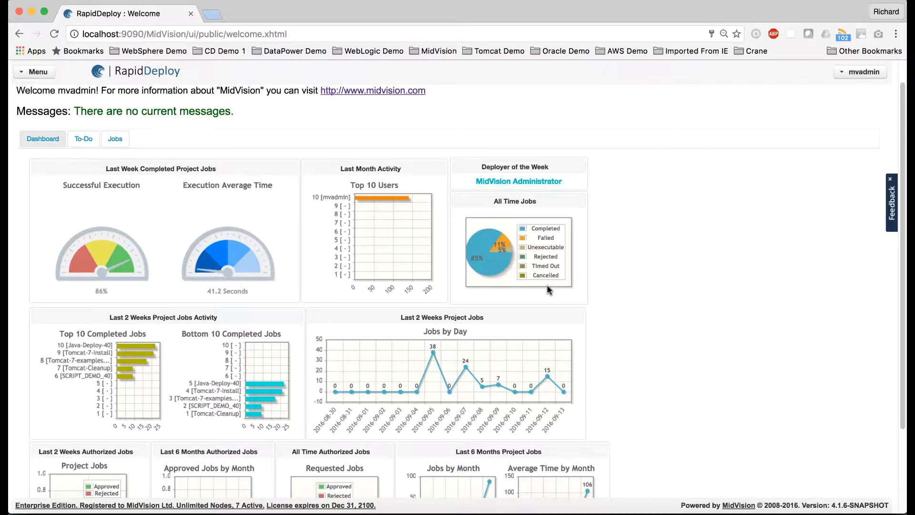
{"action": "scroll", "coordinate": [549, 289], "scroll_direction": "down", "scroll_amount": 3}
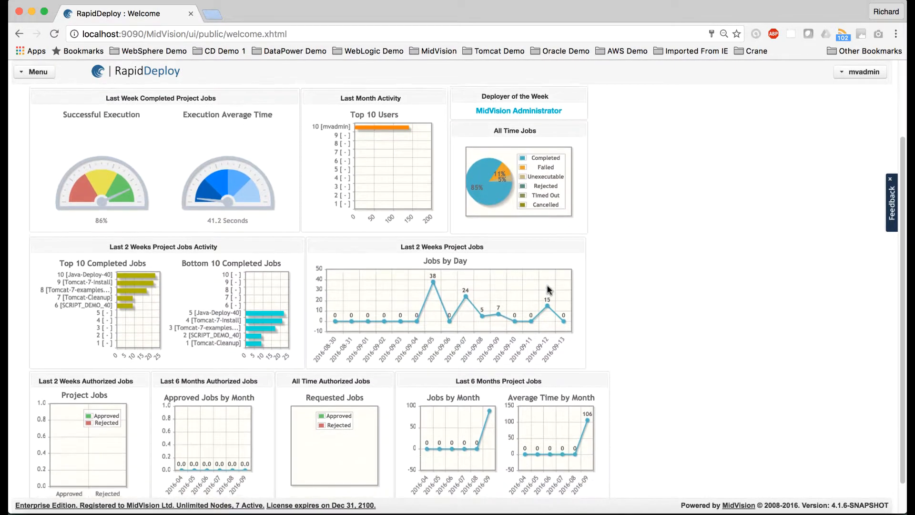
{"action": "scroll", "coordinate": [228, 299], "scroll_direction": "down", "scroll_amount": 1}
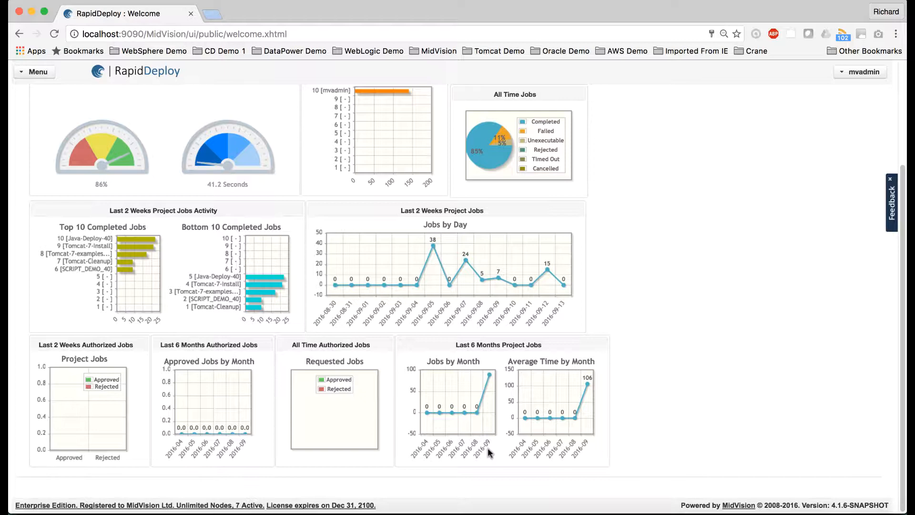
{"action": "scroll", "coordinate": [488, 449], "scroll_direction": "up", "scroll_amount": 3}
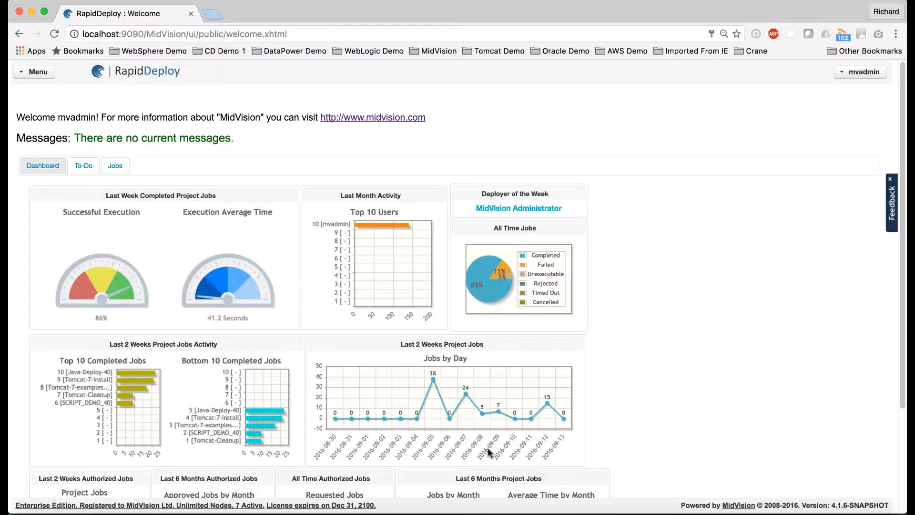
Open the Tomcat-7-Install project from the list of project resources.
{"action": "left_click", "coordinate": [38, 74]}
{"action": "mouse_move", "coordinate": [36, 116]}
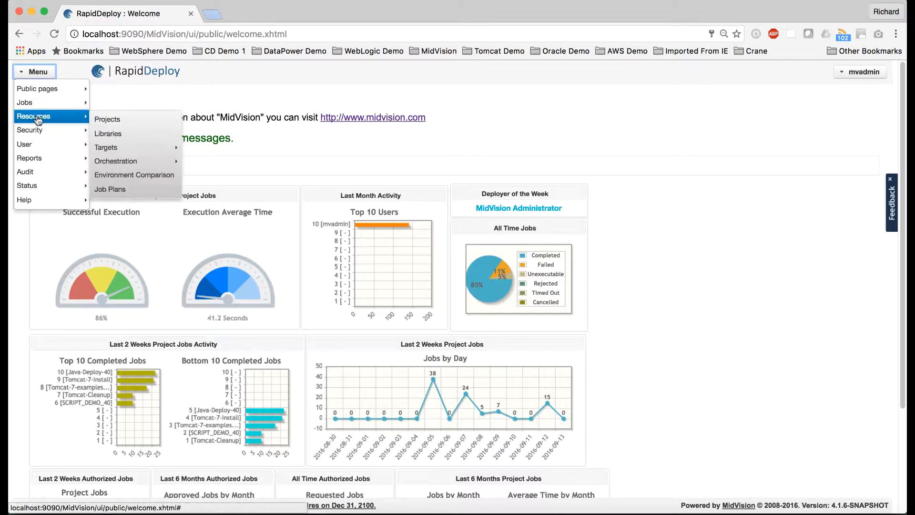
{"action": "left_click", "coordinate": [108, 119]}
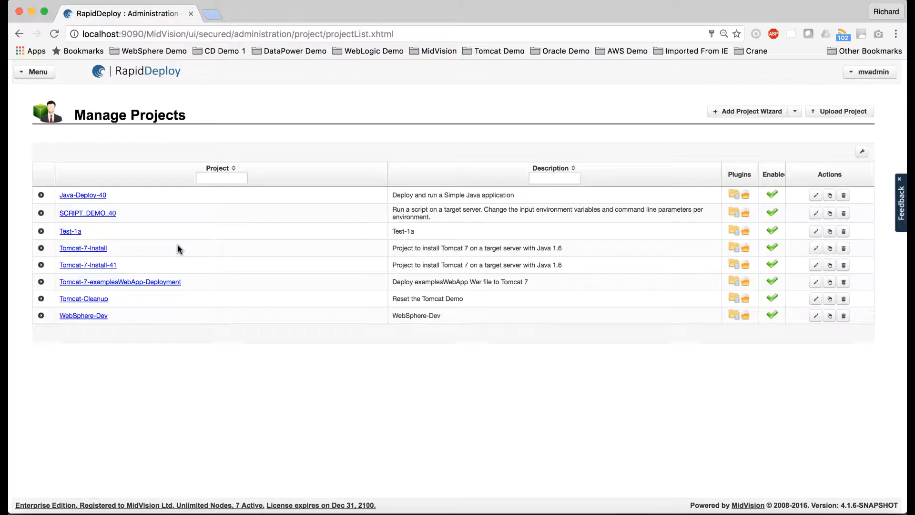
{"action": "left_click", "coordinate": [81, 248]}
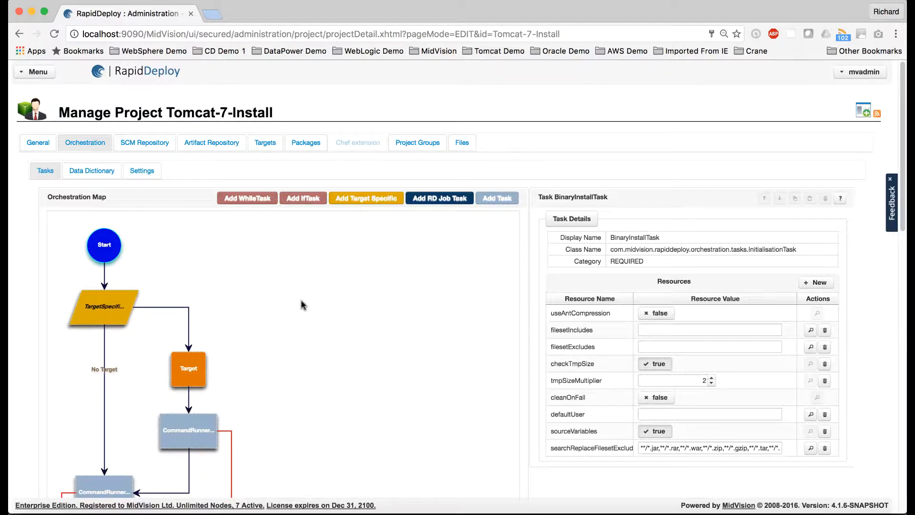
Check which targets can be added to the TargetSpecificOrchestration task, leaving without adding one.
{"action": "scroll", "coordinate": [301, 305], "scroll_direction": "down", "scroll_amount": 3}
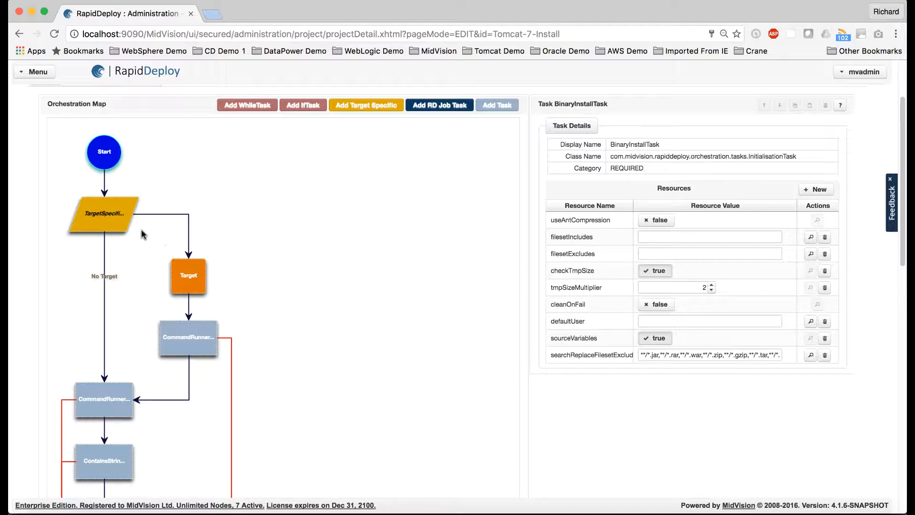
{"action": "left_click", "coordinate": [101, 215]}
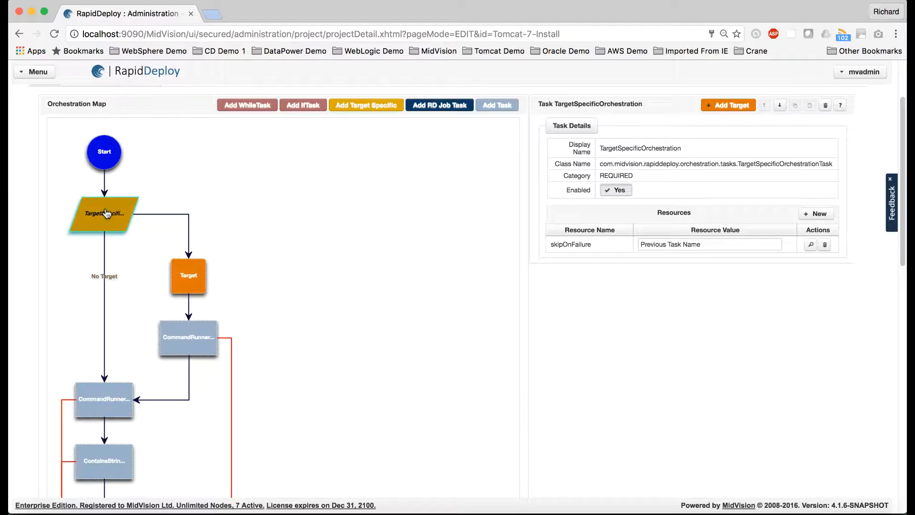
{"action": "left_click", "coordinate": [723, 105]}
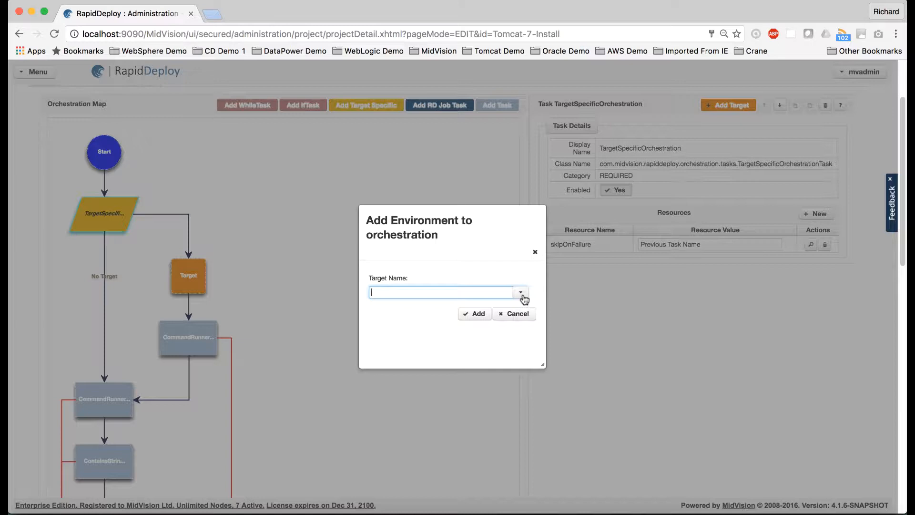
{"action": "left_click", "coordinate": [521, 293]}
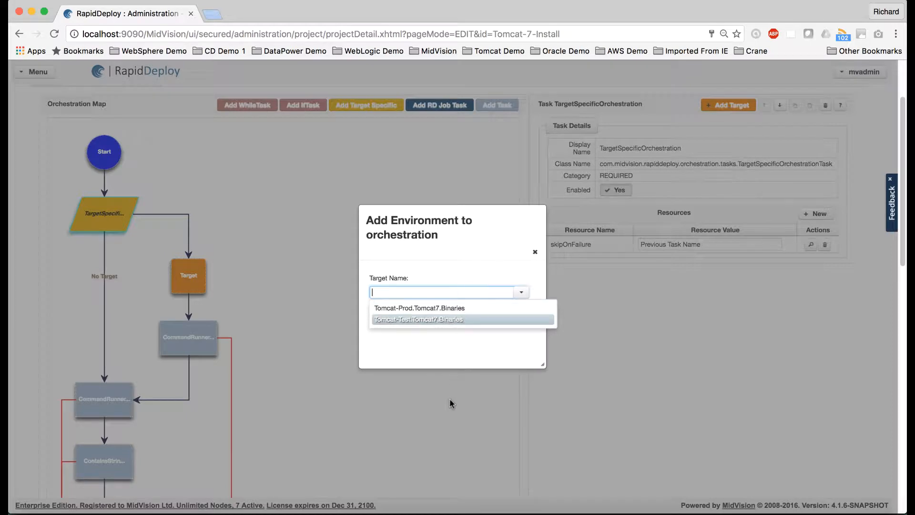
{"action": "left_click", "coordinate": [450, 398]}
{"action": "left_click", "coordinate": [535, 252]}
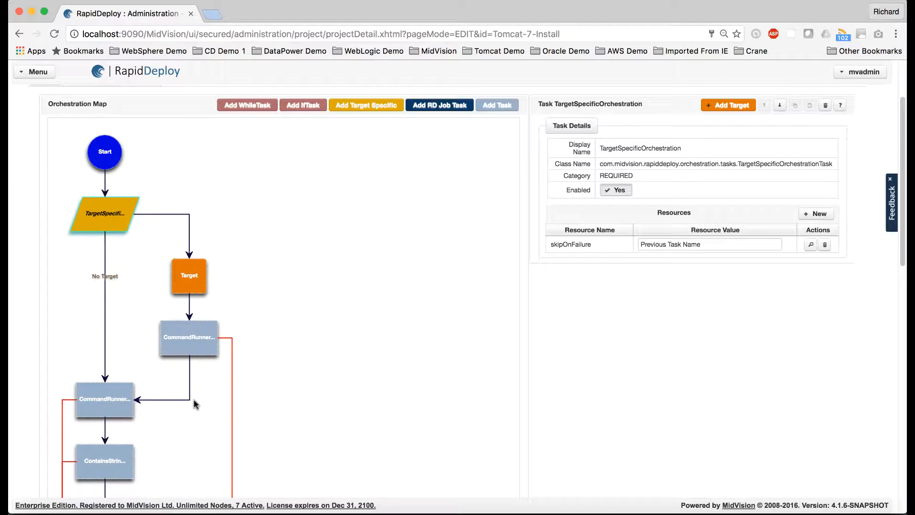
Inspect the Target node in the orchestration map and the scriptAndArgs value of the command runner task beneath it.
{"action": "left_click", "coordinate": [188, 291]}
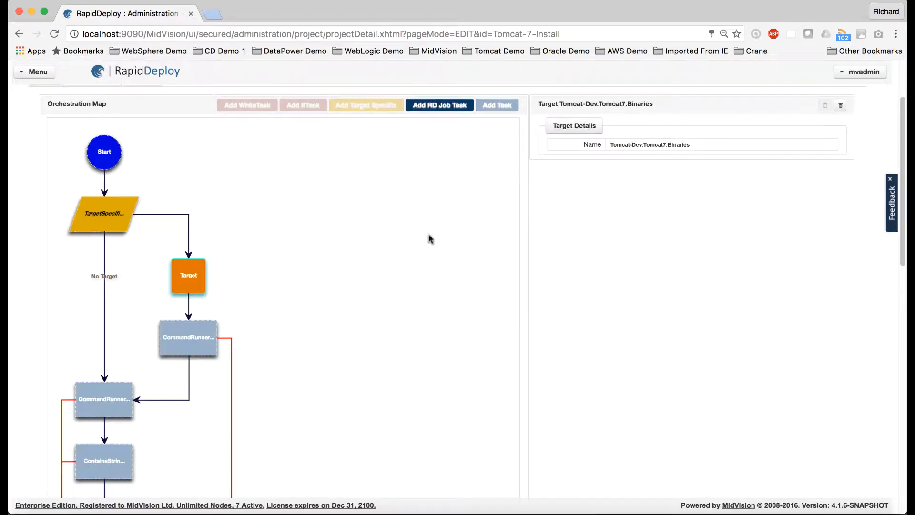
{"action": "left_click", "coordinate": [202, 332]}
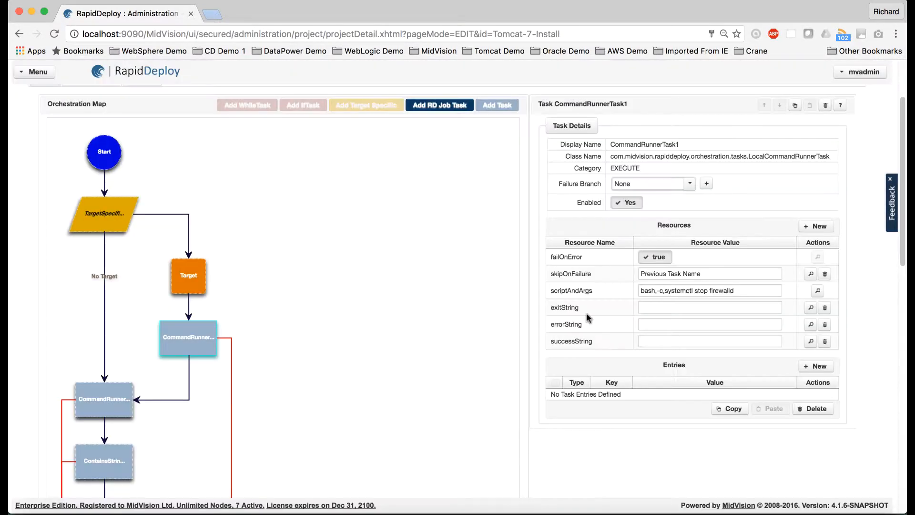
{"action": "left_click_drag", "start_coordinate": [738, 290], "coordinate": [639, 290]}
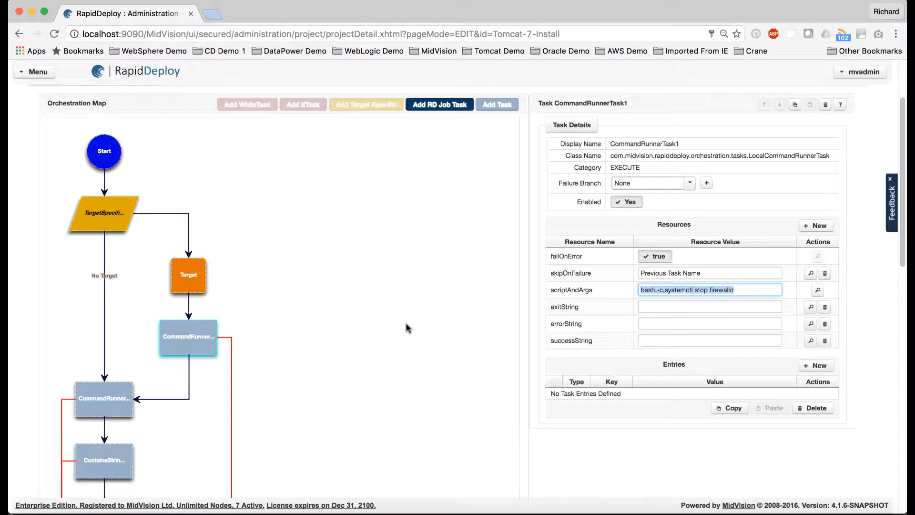
Inspect the IfTask in the orchestration map and its conditionParameter value.
{"action": "scroll", "coordinate": [407, 328], "scroll_direction": "down", "scroll_amount": 3}
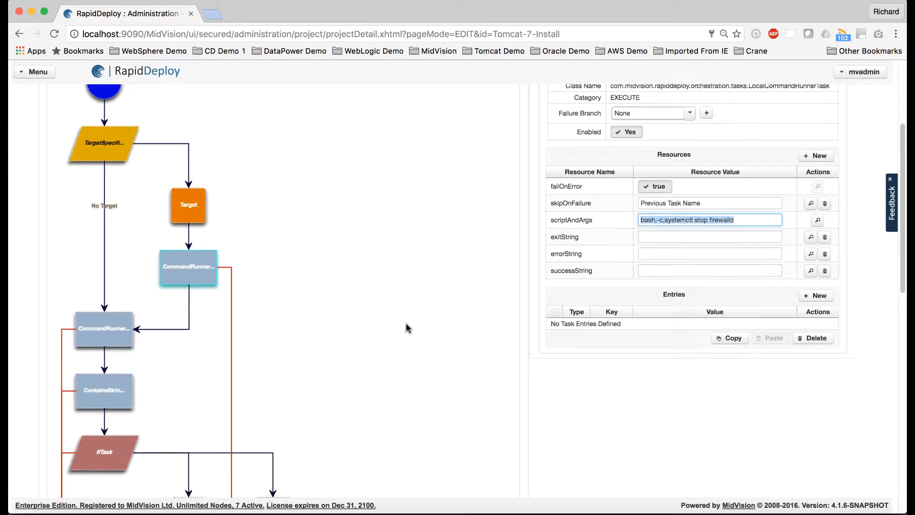
{"action": "scroll", "coordinate": [408, 328], "scroll_direction": "down", "scroll_amount": 5}
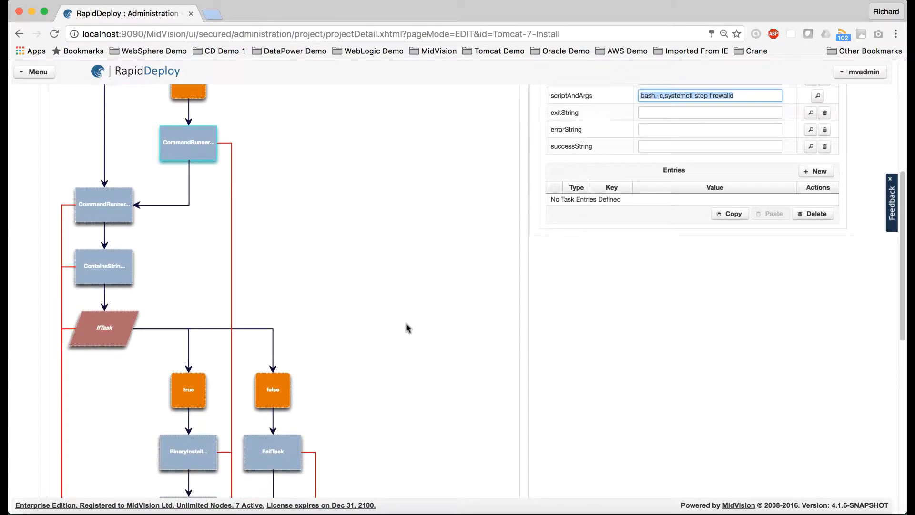
{"action": "scroll", "coordinate": [408, 328], "scroll_direction": "up", "scroll_amount": 5}
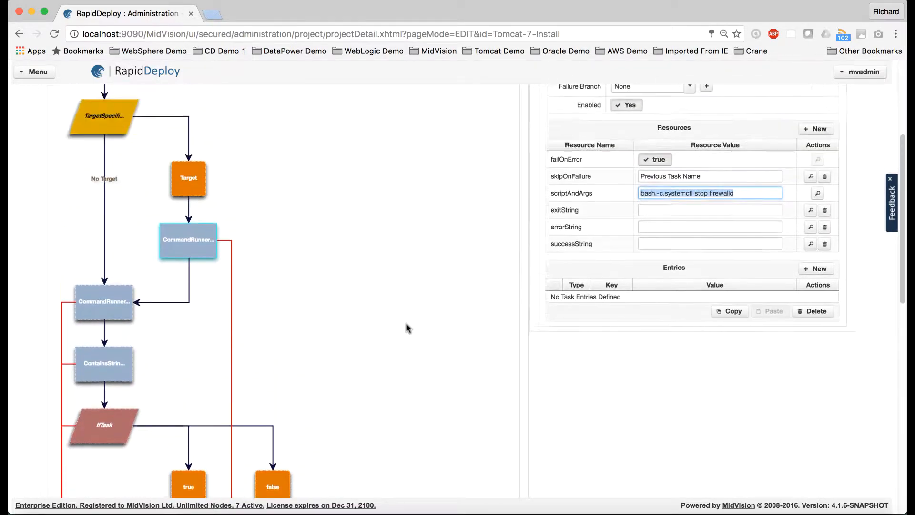
{"action": "scroll", "coordinate": [407, 328], "scroll_direction": "up", "scroll_amount": 5}
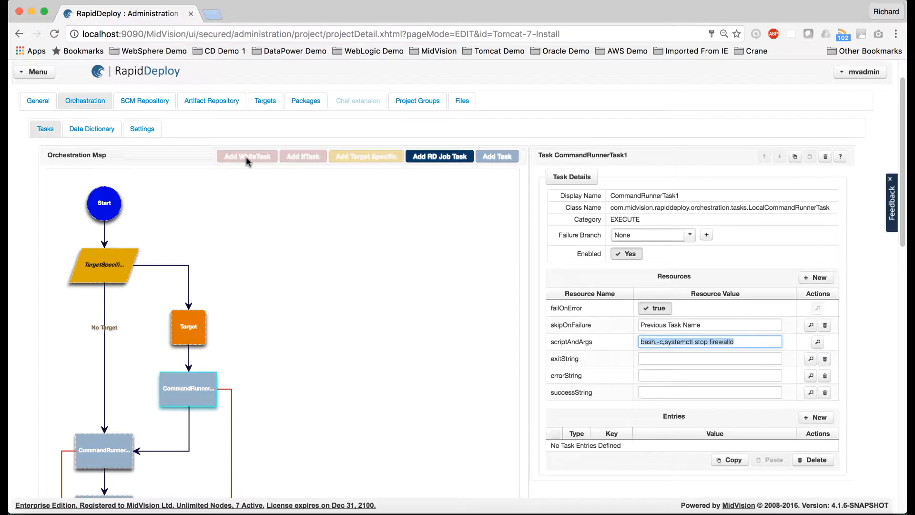
{"action": "scroll", "coordinate": [333, 358], "scroll_direction": "down", "scroll_amount": 10}
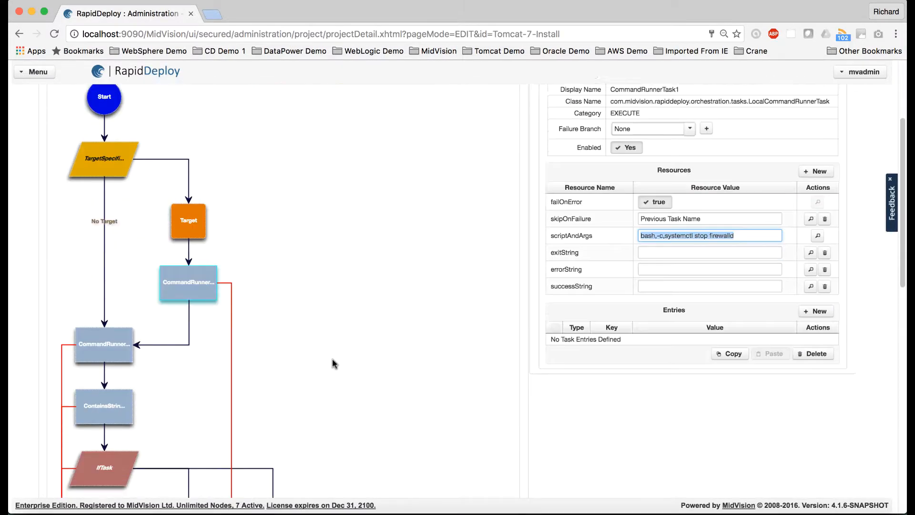
{"action": "left_click", "coordinate": [81, 238]}
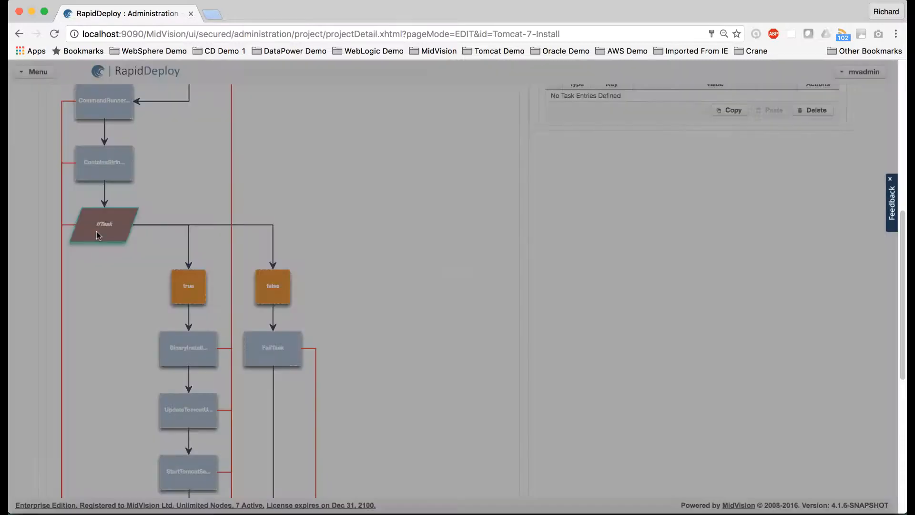
{"action": "scroll", "coordinate": [297, 414], "scroll_direction": "down", "scroll_amount": 2}
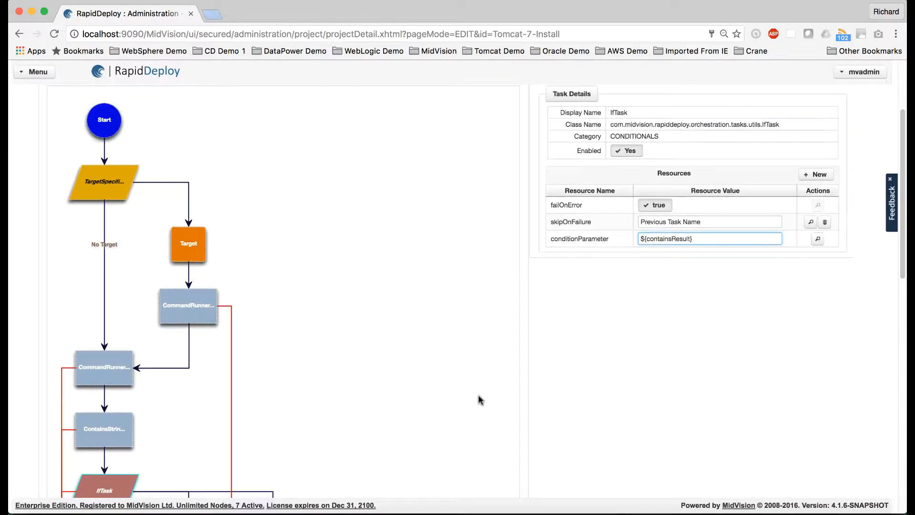
{"action": "scroll", "coordinate": [632, 361], "scroll_direction": "up", "scroll_amount": 1}
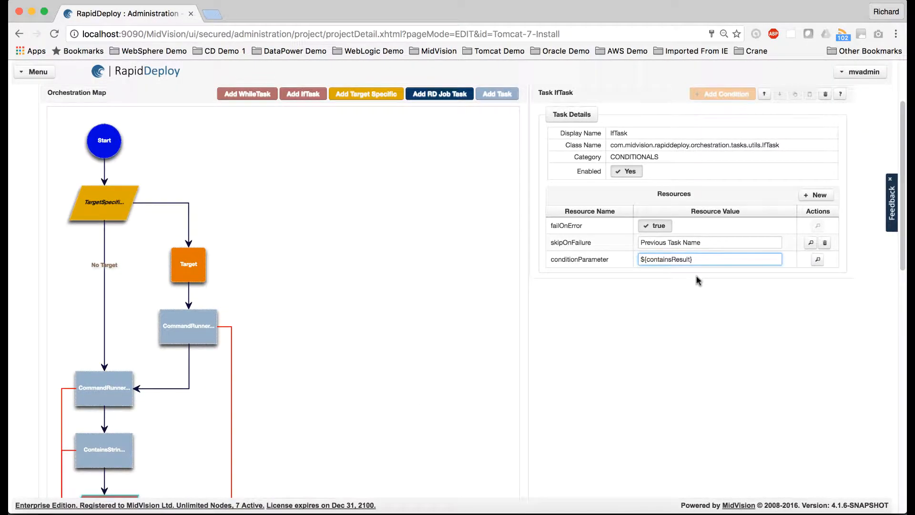
{"action": "left_click_drag", "start_coordinate": [706, 257], "coordinate": [641, 256]}
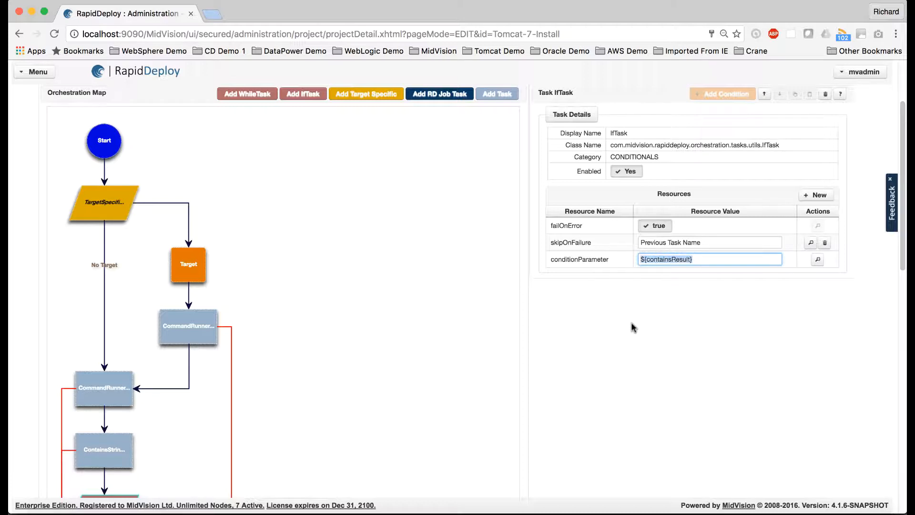
Examine the tasks in the true and false branches of the IfTask down to the Finish node.
{"action": "scroll", "coordinate": [333, 380], "scroll_direction": "down", "scroll_amount": 1}
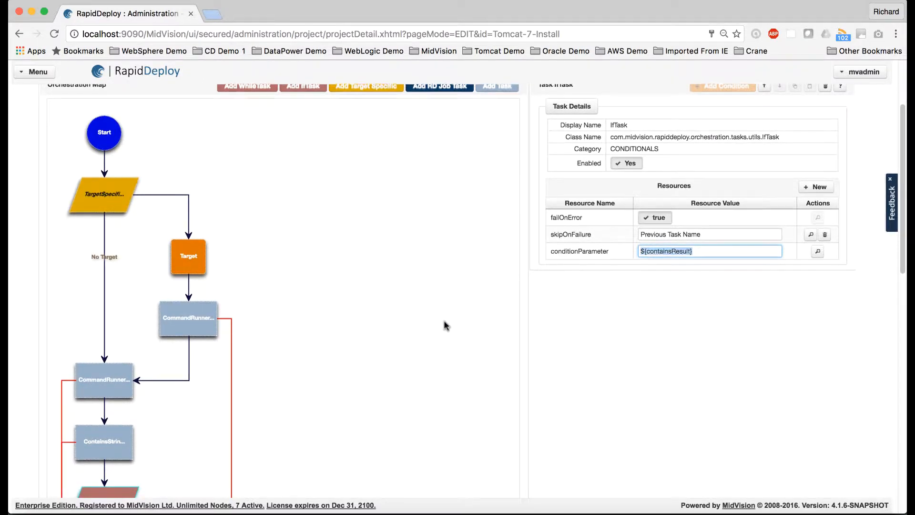
{"action": "scroll", "coordinate": [443, 322], "scroll_direction": "down", "scroll_amount": 5}
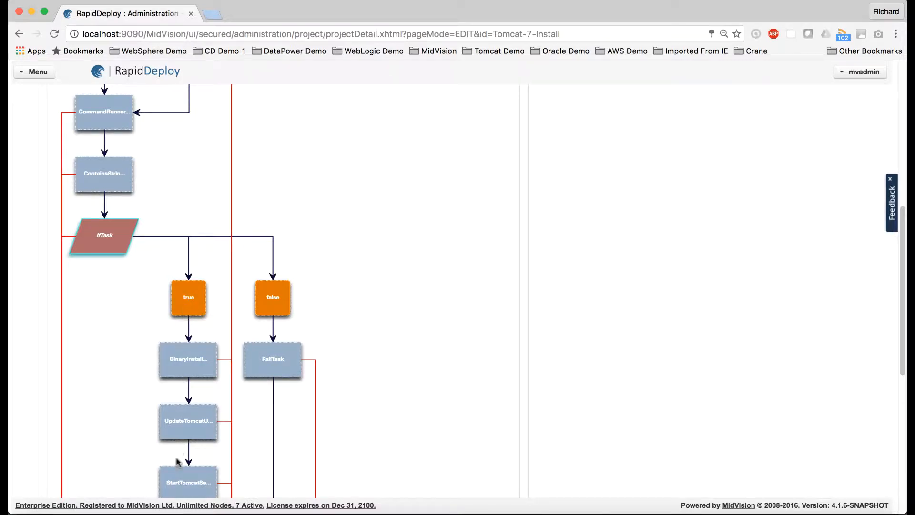
{"action": "scroll", "coordinate": [176, 457], "scroll_direction": "down", "scroll_amount": 1}
{"action": "scroll", "coordinate": [176, 457], "scroll_direction": "down", "scroll_amount": 1}
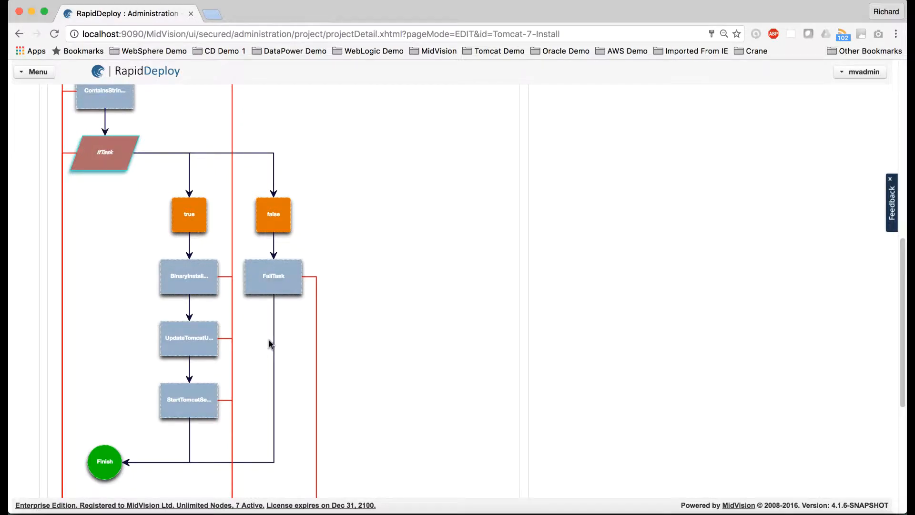
{"action": "scroll", "coordinate": [272, 350], "scroll_direction": "up", "scroll_amount": 2}
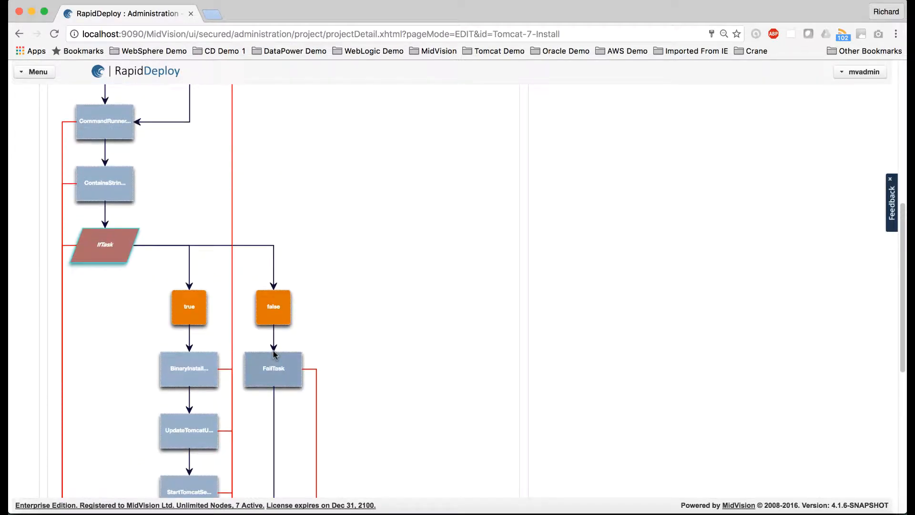
{"action": "scroll", "coordinate": [273, 353], "scroll_direction": "down", "scroll_amount": 2}
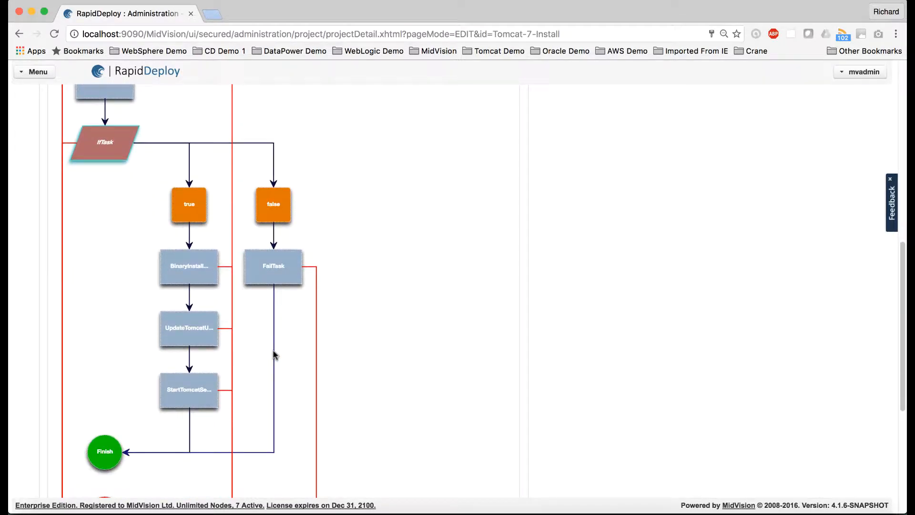
{"action": "scroll", "coordinate": [159, 249], "scroll_direction": "up", "scroll_amount": 2}
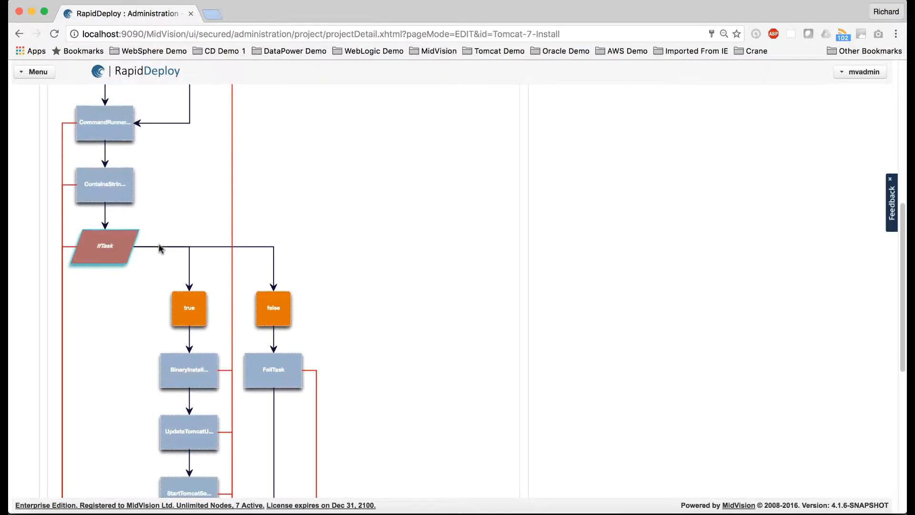
Inspect the command runner task above the ContainsString task and its outputParameter resource.
{"action": "scroll", "coordinate": [159, 248], "scroll_direction": "up", "scroll_amount": 2}
{"action": "left_click", "coordinate": [105, 239]}
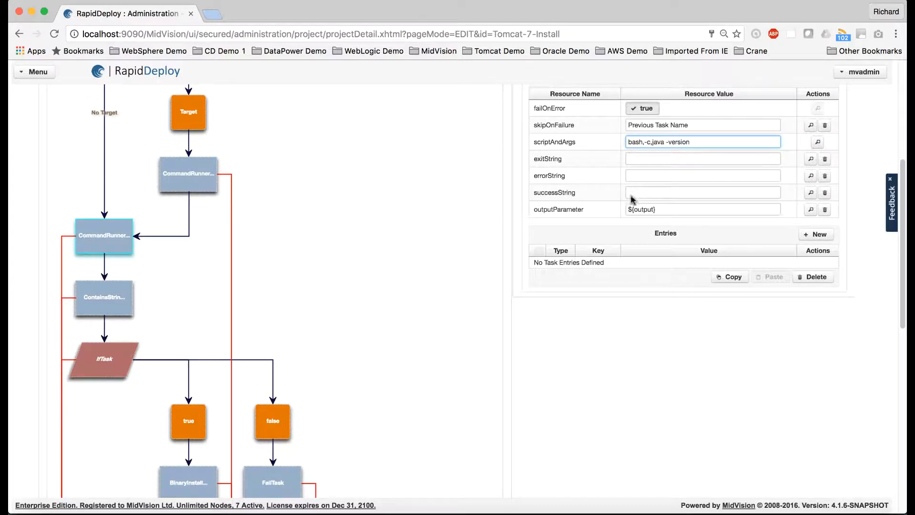
{"action": "double_click", "coordinate": [563, 210]}
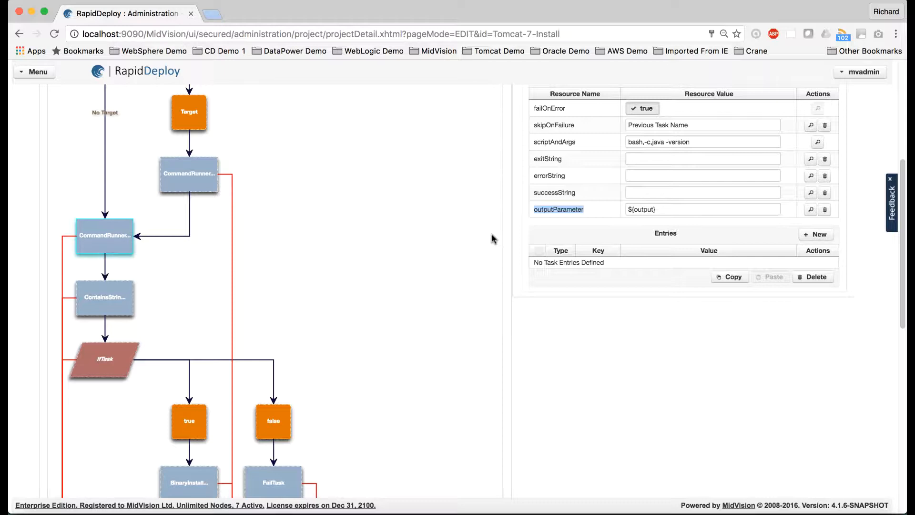
Inspect the ContainsString task's inputString, stringToSearchFor and outputParameter resource values.
{"action": "left_click", "coordinate": [105, 296]}
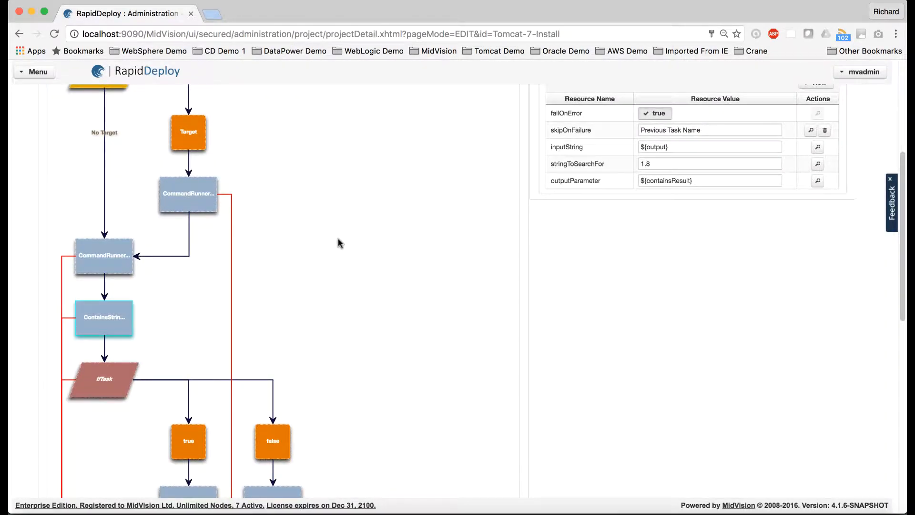
{"action": "scroll", "coordinate": [339, 243], "scroll_direction": "up", "scroll_amount": 2}
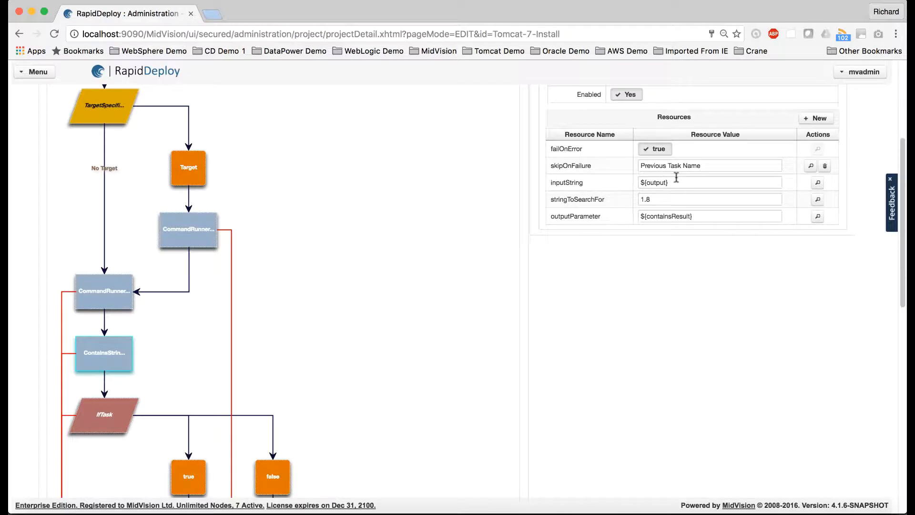
{"action": "scroll", "coordinate": [676, 177], "scroll_direction": "up", "scroll_amount": 4}
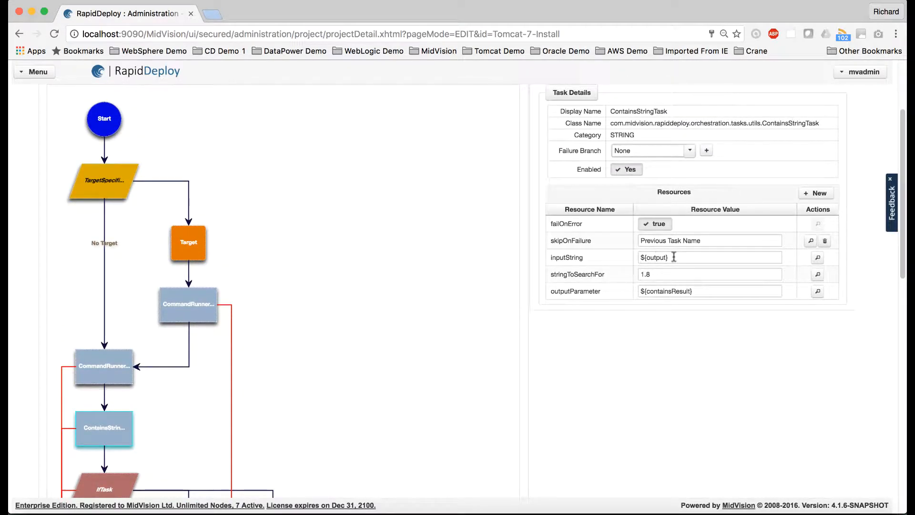
{"action": "left_click_drag", "start_coordinate": [674, 256], "coordinate": [629, 256]}
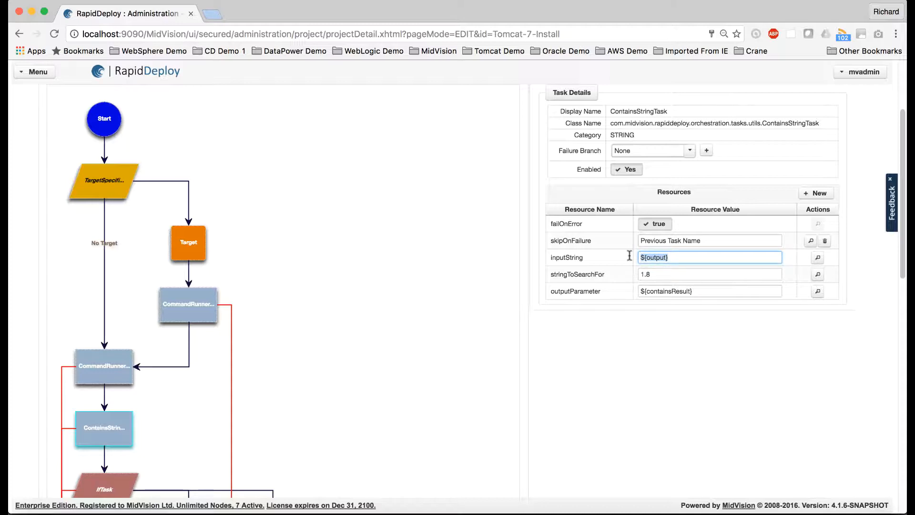
{"action": "left_click_drag", "start_coordinate": [656, 273], "coordinate": [641, 272]}
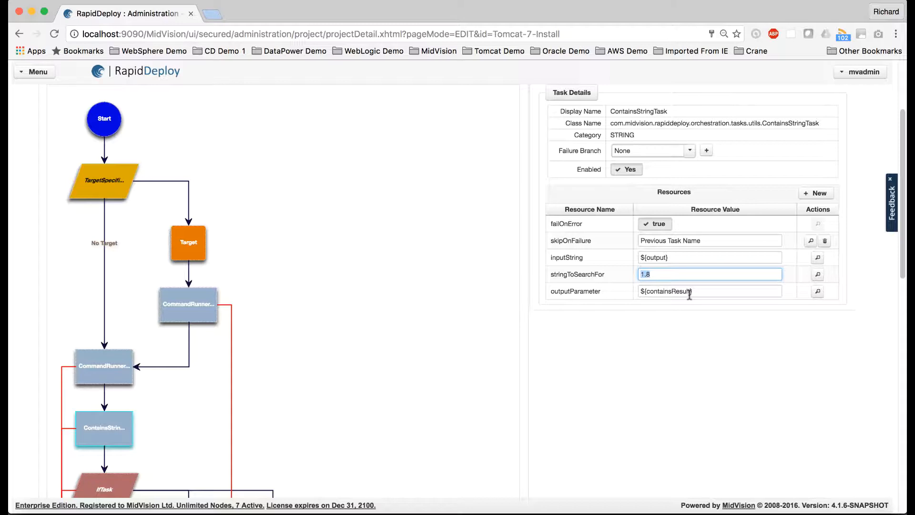
{"action": "scroll", "coordinate": [689, 294], "scroll_direction": "up", "scroll_amount": 1}
{"action": "scroll", "coordinate": [689, 294], "scroll_direction": "up", "scroll_amount": 1}
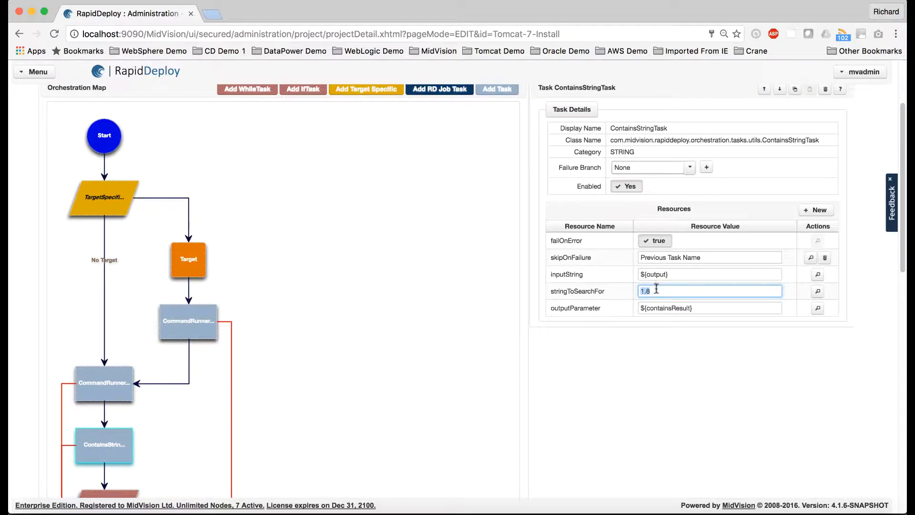
{"action": "left_click_drag", "start_coordinate": [705, 311], "coordinate": [634, 303]}
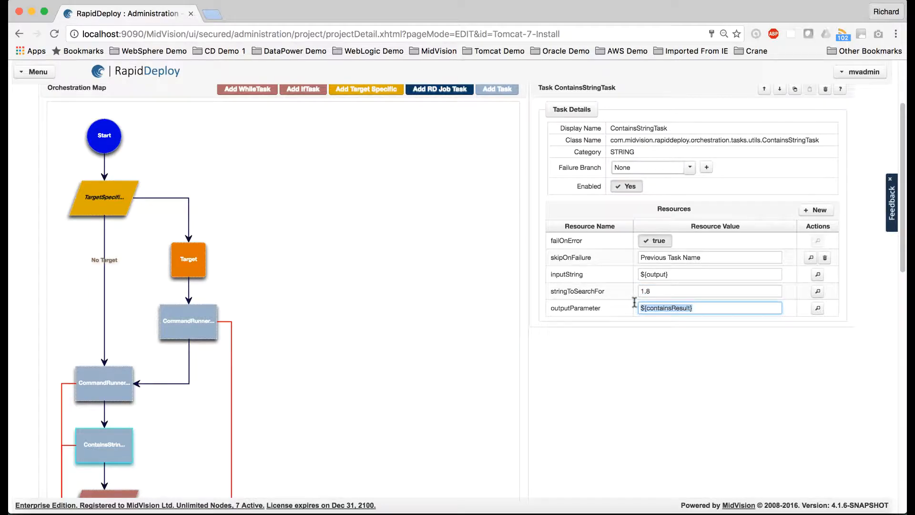
Check the IfTask's conditionParameter and trace its true and false branches down to the Finish node.
{"action": "scroll", "coordinate": [360, 307], "scroll_direction": "down", "scroll_amount": 5}
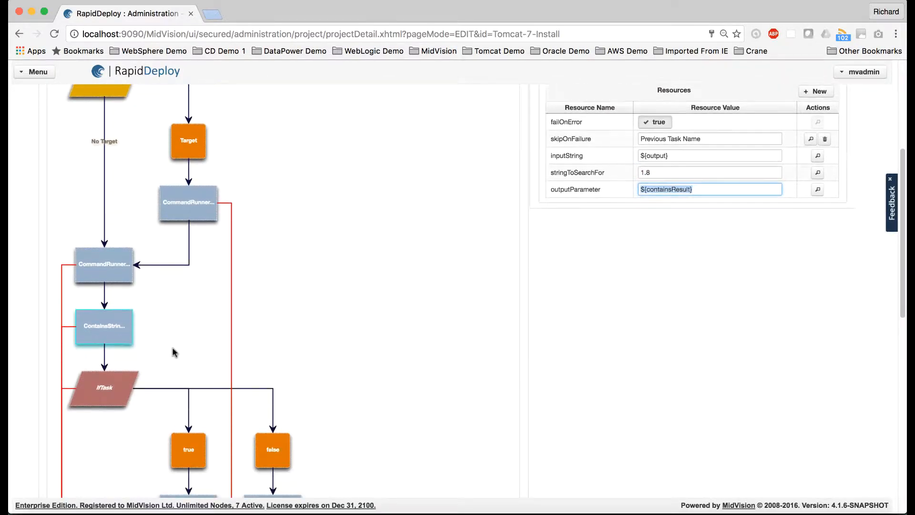
{"action": "left_click", "coordinate": [119, 388]}
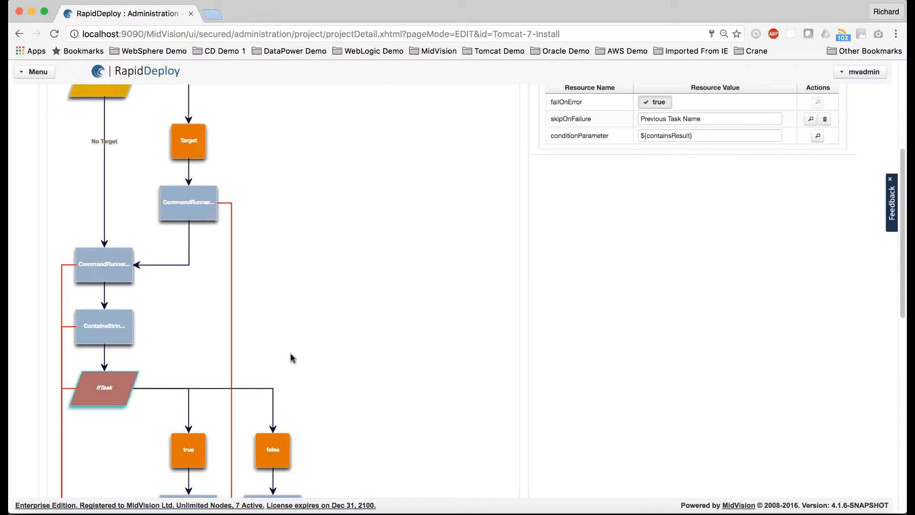
{"action": "scroll", "coordinate": [291, 358], "scroll_direction": "down", "scroll_amount": 2}
{"action": "scroll", "coordinate": [335, 257], "scroll_direction": "down", "scroll_amount": 5}
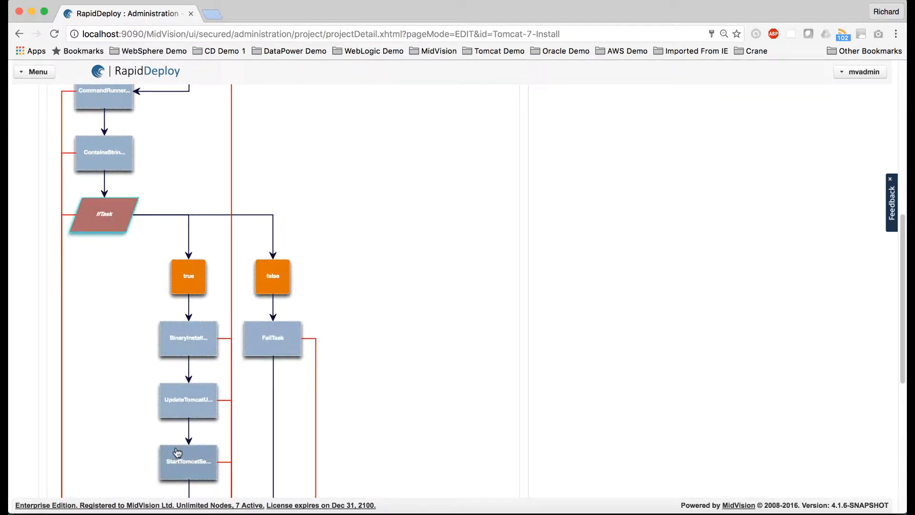
{"action": "scroll", "coordinate": [172, 480], "scroll_direction": "down", "scroll_amount": 2}
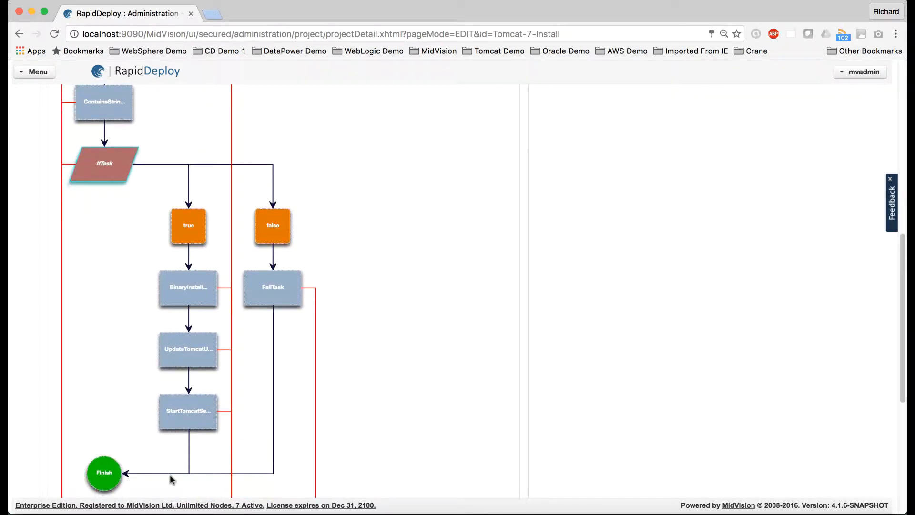
Inspect the FailTask in the false branch and its errorMessage resource.
{"action": "left_click", "coordinate": [276, 294]}
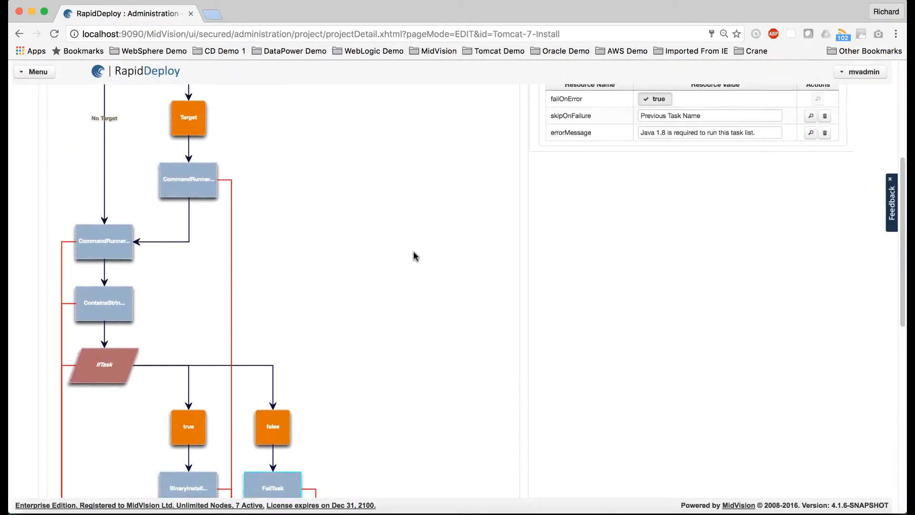
{"action": "scroll", "coordinate": [416, 256], "scroll_direction": "up", "scroll_amount": 1}
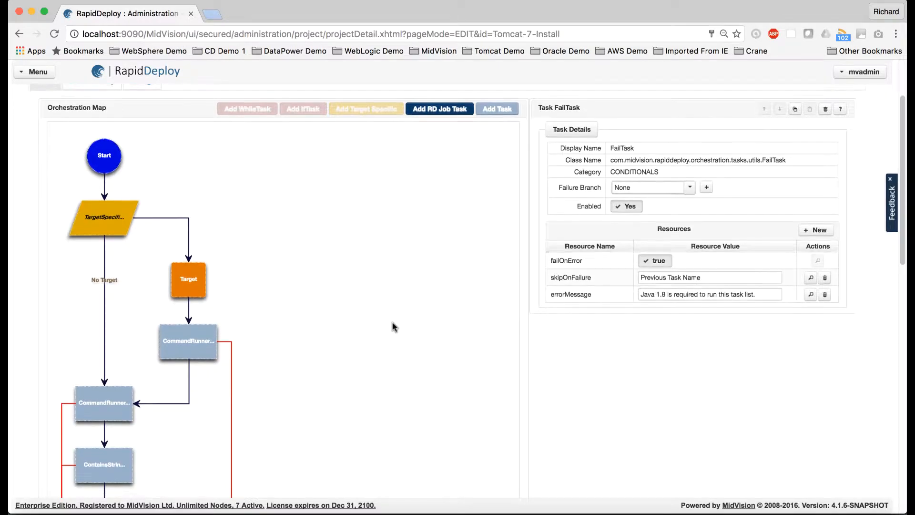
{"action": "scroll", "coordinate": [394, 326], "scroll_direction": "down", "scroll_amount": 5}
{"action": "scroll", "coordinate": [393, 327], "scroll_direction": "up", "scroll_amount": 6}
{"action": "scroll", "coordinate": [393, 327], "scroll_direction": "up", "scroll_amount": 2}
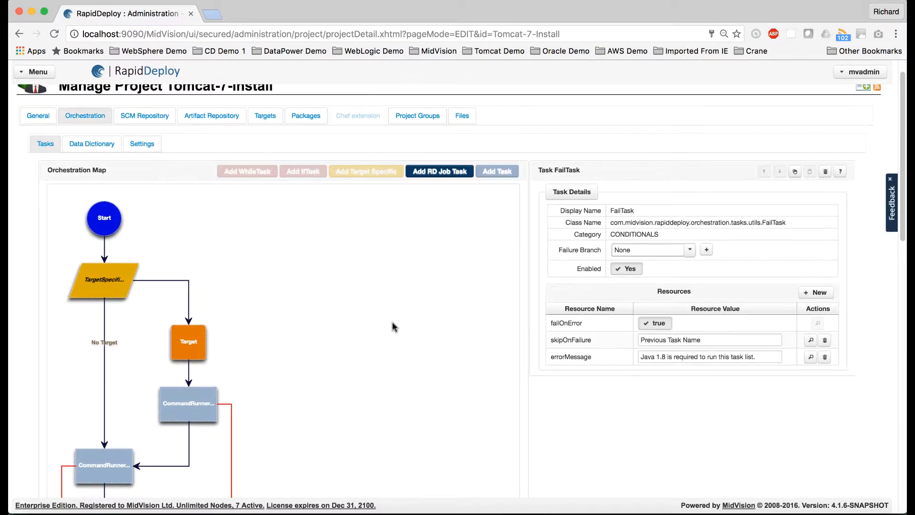
Trace the failure paths of the orchestration map's tasks down to the Fail node.
{"action": "scroll", "coordinate": [351, 367], "scroll_direction": "down", "scroll_amount": 10}
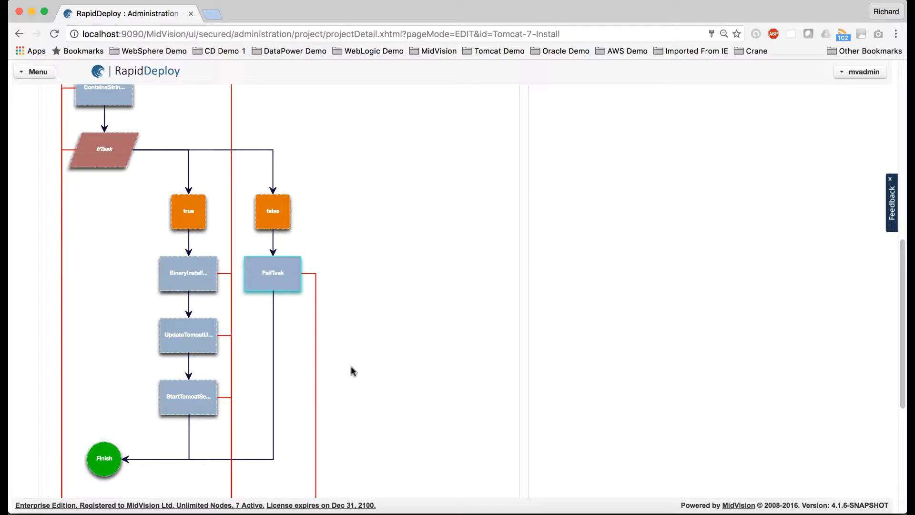
{"action": "scroll", "coordinate": [351, 367], "scroll_direction": "down", "scroll_amount": 2}
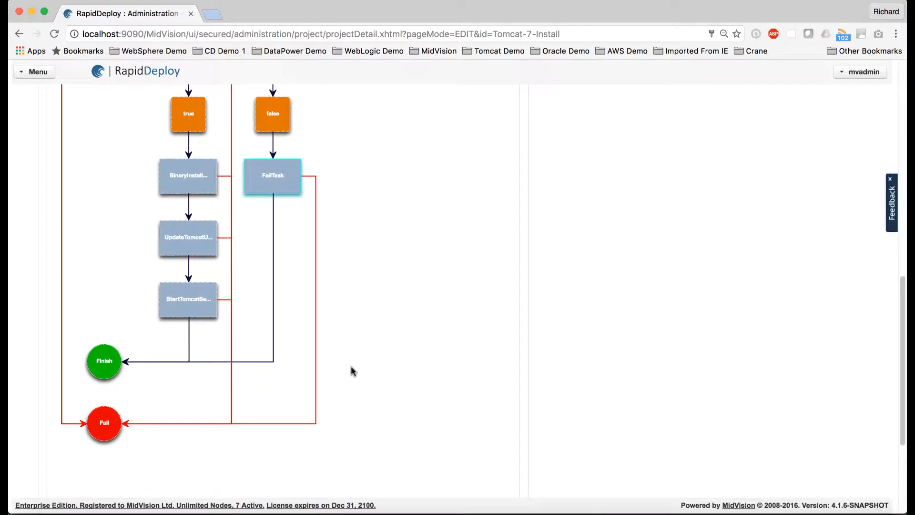
{"action": "scroll", "coordinate": [351, 365], "scroll_direction": "up", "scroll_amount": 10}
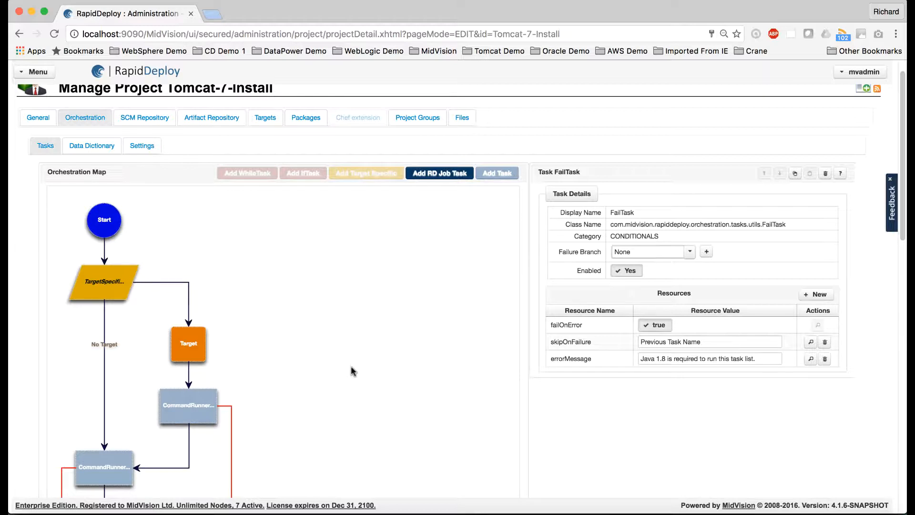
Add a target-specific task to the orchestration map directly after the command runner task that precedes the ContainsString task.
{"action": "scroll", "coordinate": [339, 368], "scroll_direction": "down", "scroll_amount": 5}
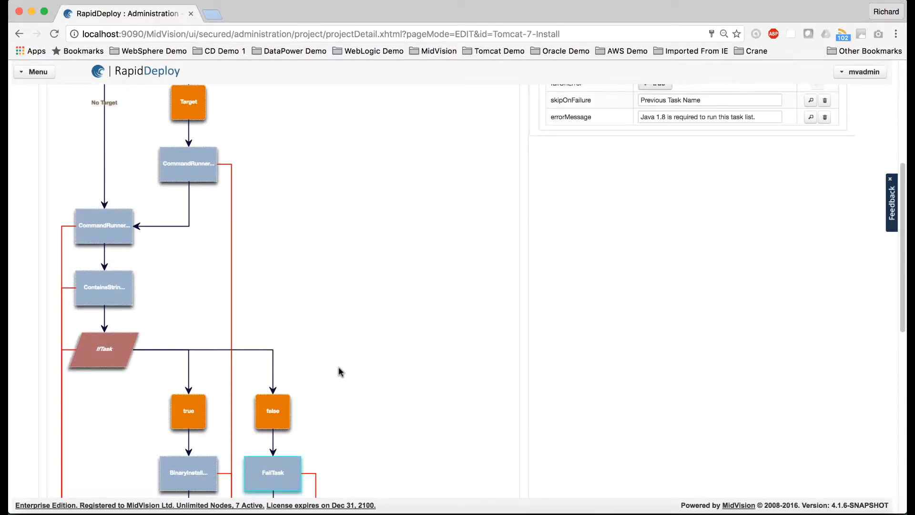
{"action": "scroll", "coordinate": [338, 367], "scroll_direction": "down", "scroll_amount": 5}
{"action": "scroll", "coordinate": [338, 367], "scroll_direction": "up", "scroll_amount": 3}
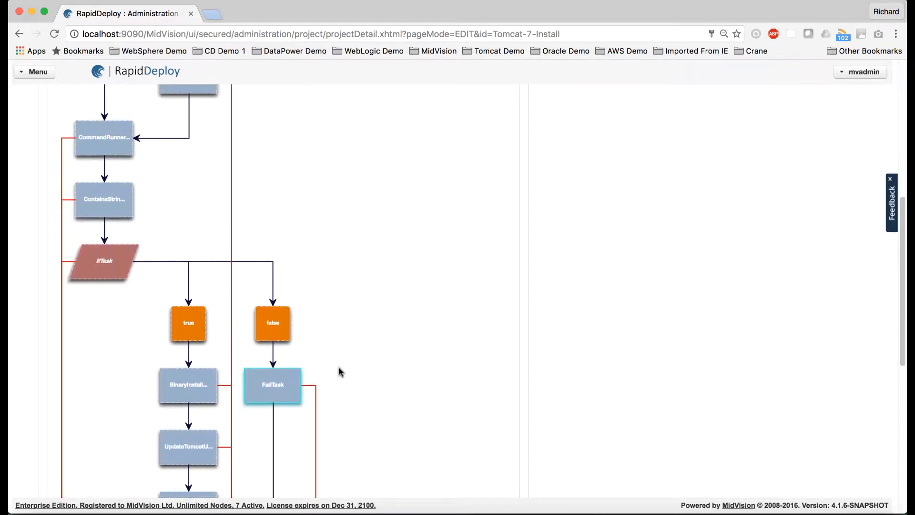
{"action": "scroll", "coordinate": [338, 367], "scroll_direction": "up", "scroll_amount": 2}
{"action": "left_click", "coordinate": [117, 258]}
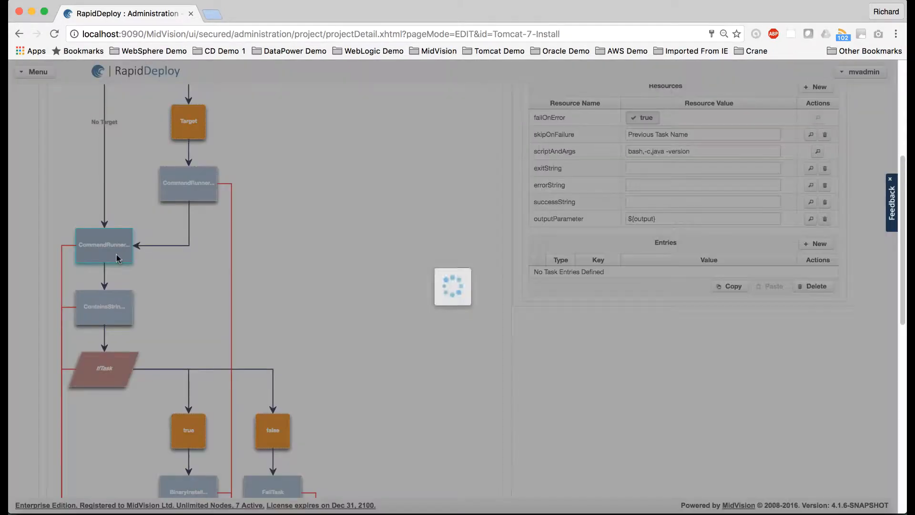
{"action": "scroll", "coordinate": [382, 252], "scroll_direction": "up", "scroll_amount": 5}
{"action": "left_click", "coordinate": [353, 173]}
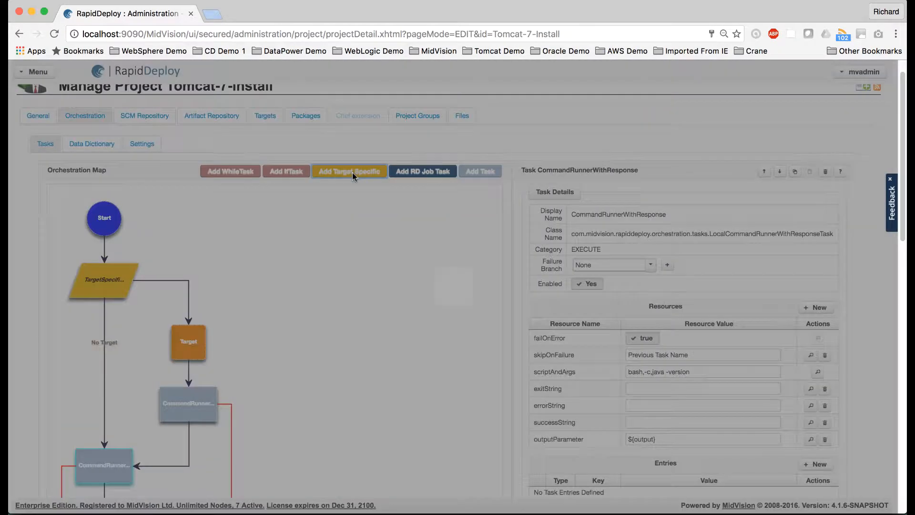
Add the target Tomcat-Prod.Tomcat7.Binaries to the new target-specific task above the ContainsString task.
{"action": "scroll", "coordinate": [357, 342], "scroll_direction": "down", "scroll_amount": 5}
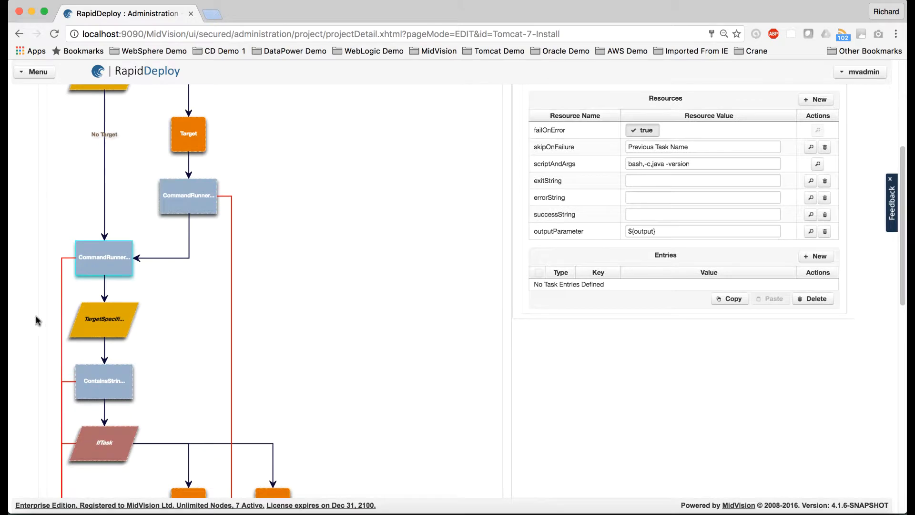
{"action": "left_click", "coordinate": [104, 318]}
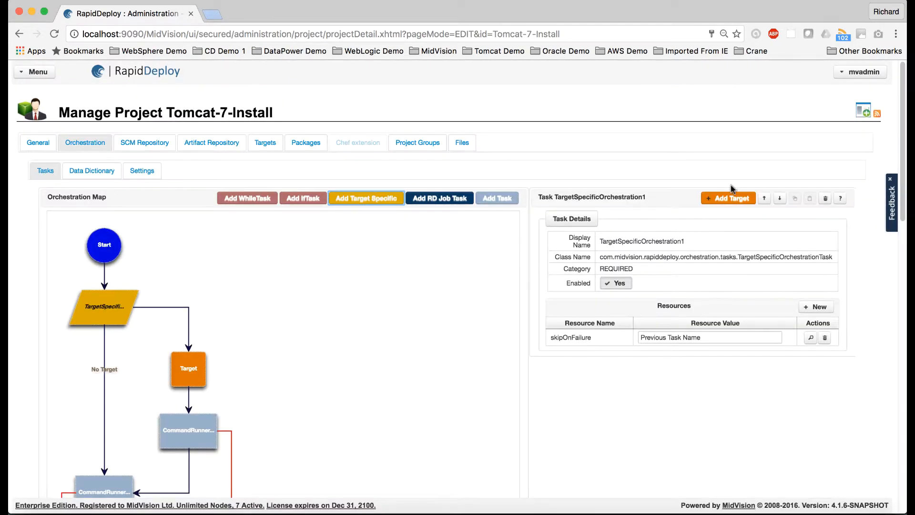
{"action": "left_click", "coordinate": [731, 200]}
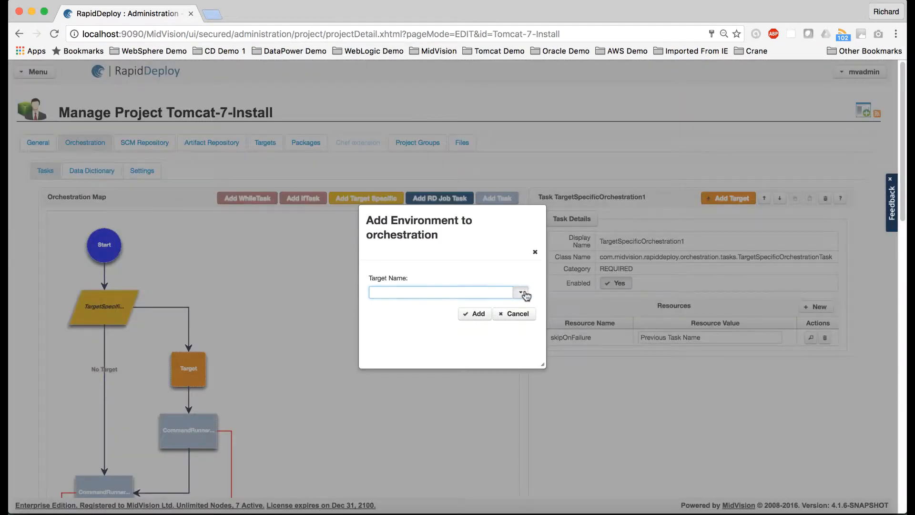
{"action": "left_click", "coordinate": [522, 292]}
{"action": "left_click", "coordinate": [485, 319]}
{"action": "left_click", "coordinate": [478, 314]}
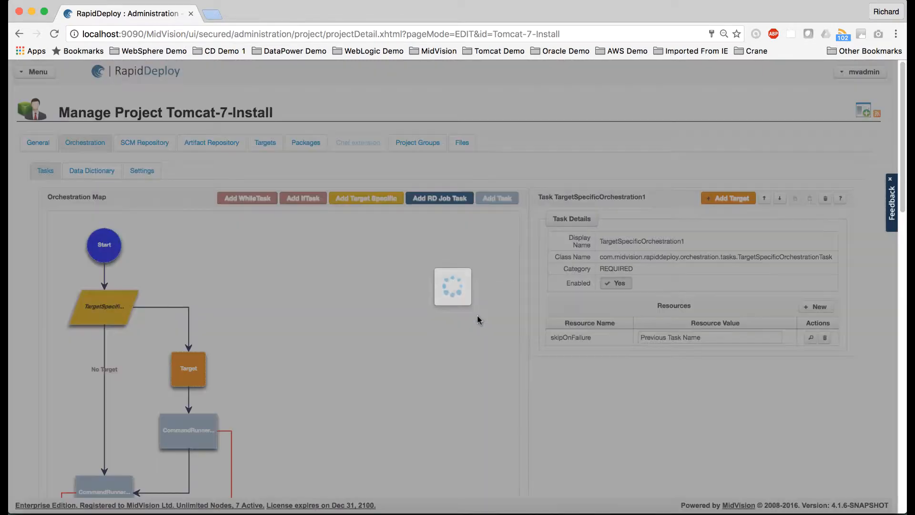
Add a SendEmailTask from the EMAIL category beneath the new target-specific task's Target node.
{"action": "scroll", "coordinate": [416, 441], "scroll_direction": "down", "scroll_amount": 5}
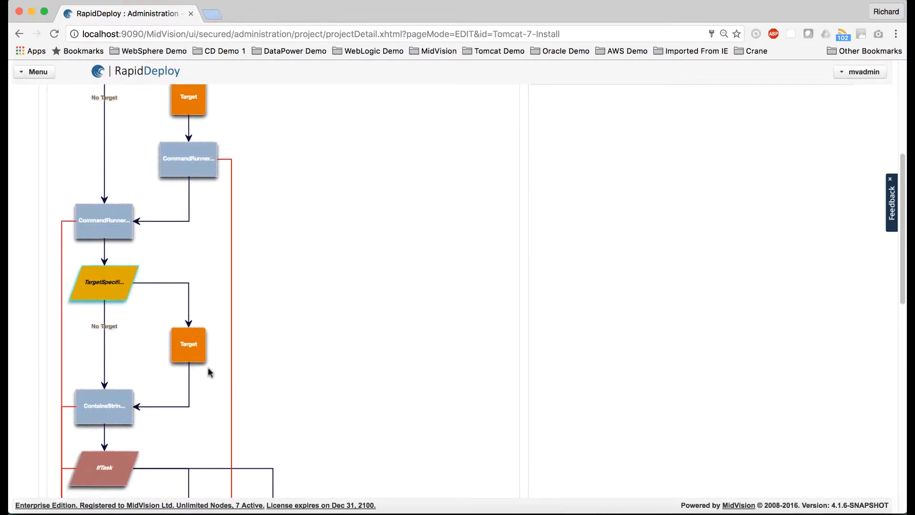
{"action": "left_click", "coordinate": [202, 366]}
{"action": "scroll", "coordinate": [323, 305], "scroll_direction": "up", "scroll_amount": 2}
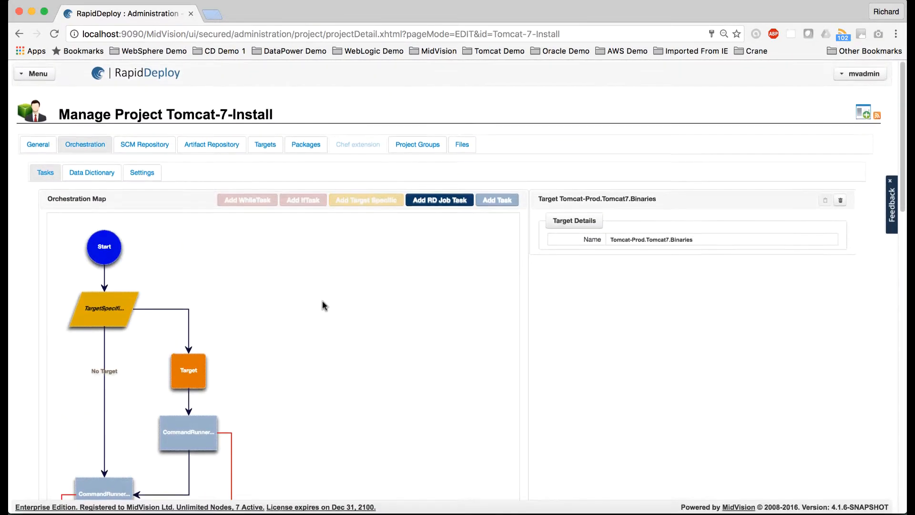
{"action": "left_click", "coordinate": [504, 205]}
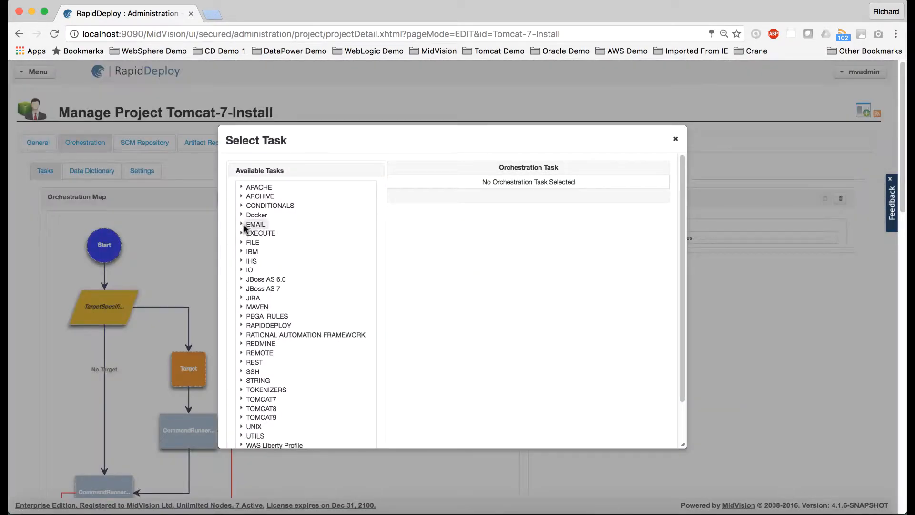
{"action": "left_click", "coordinate": [243, 226]}
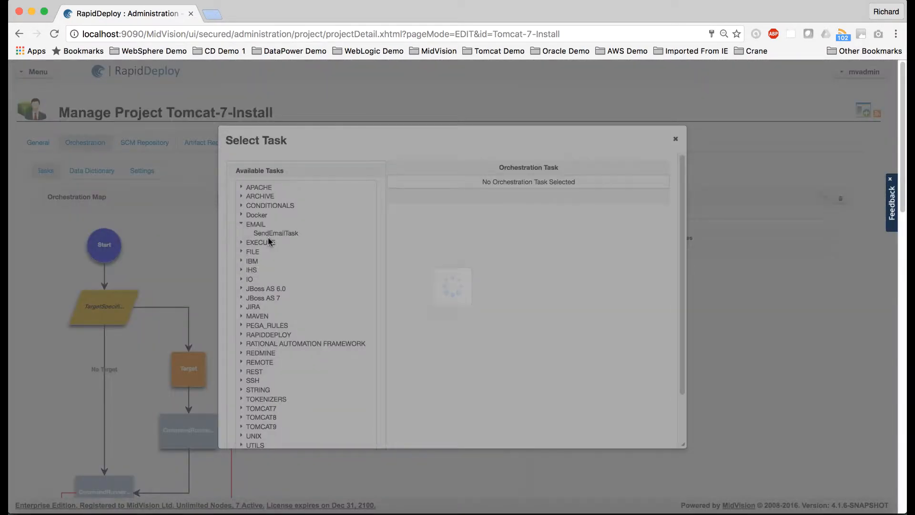
{"action": "left_click", "coordinate": [268, 234]}
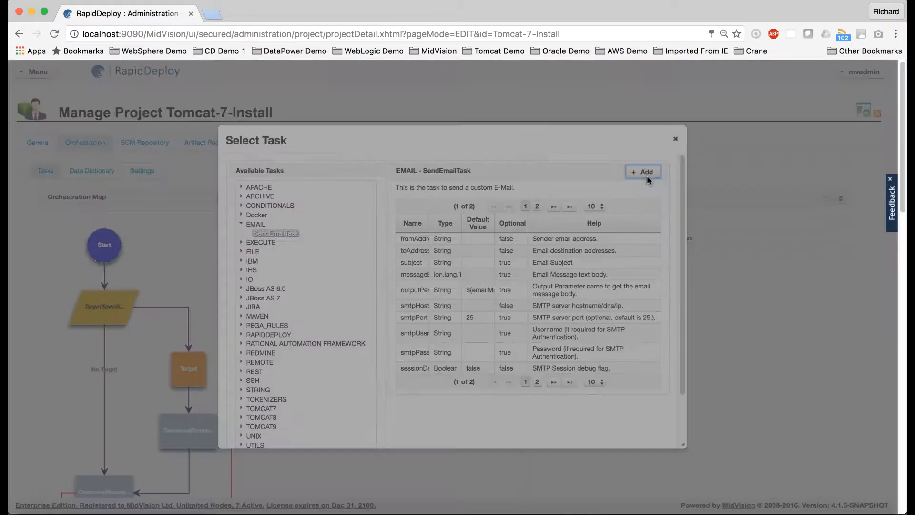
{"action": "left_click", "coordinate": [646, 172]}
Examine the updated orchestration map from the new email branch down to the Finish and Fail nodes and the end of the page.
{"action": "scroll", "coordinate": [315, 353], "scroll_direction": "down", "scroll_amount": 5}
{"action": "scroll", "coordinate": [316, 355], "scroll_direction": "down", "scroll_amount": 3}
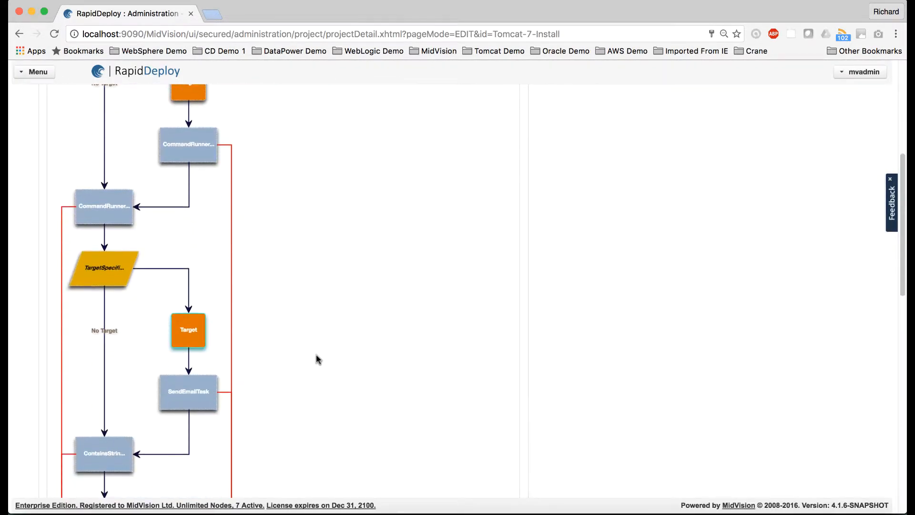
{"action": "scroll", "coordinate": [317, 358], "scroll_direction": "down", "scroll_amount": 2}
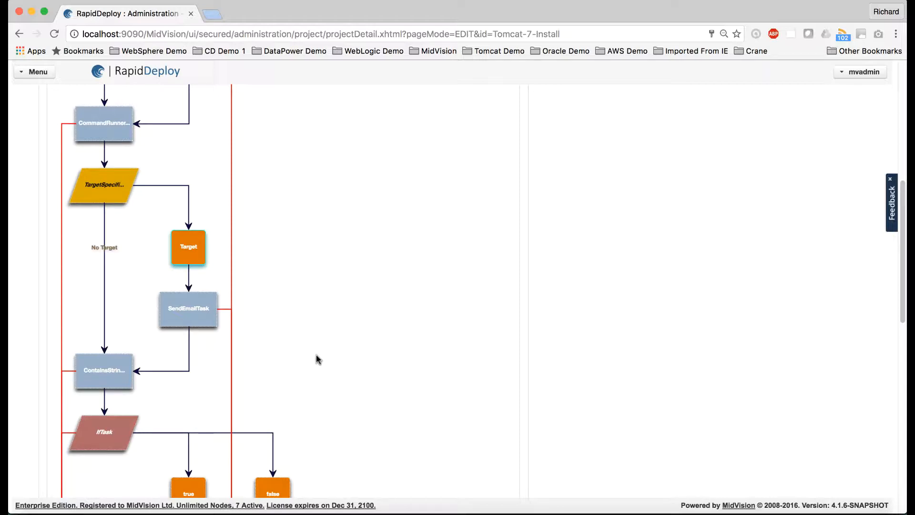
{"action": "scroll", "coordinate": [316, 358], "scroll_direction": "down", "scroll_amount": 4}
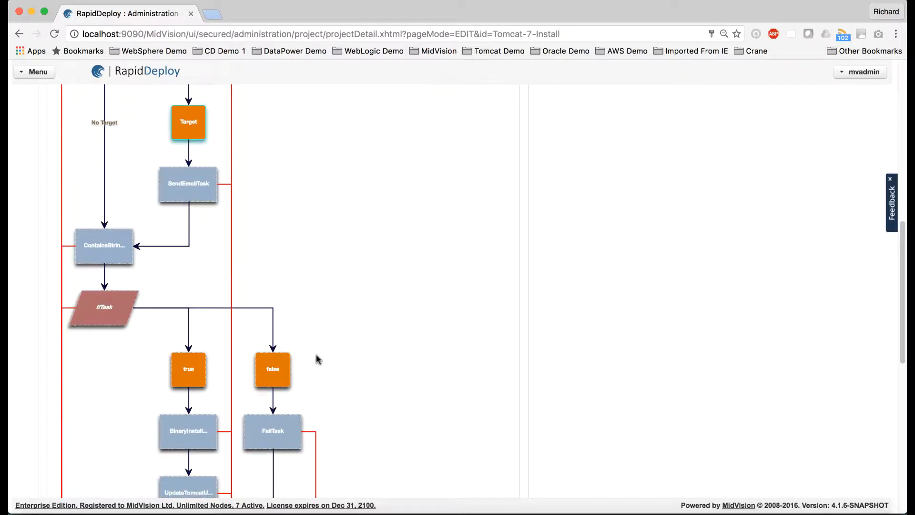
{"action": "scroll", "coordinate": [317, 358], "scroll_direction": "down", "scroll_amount": 1}
{"action": "scroll", "coordinate": [317, 358], "scroll_direction": "up", "scroll_amount": 10}
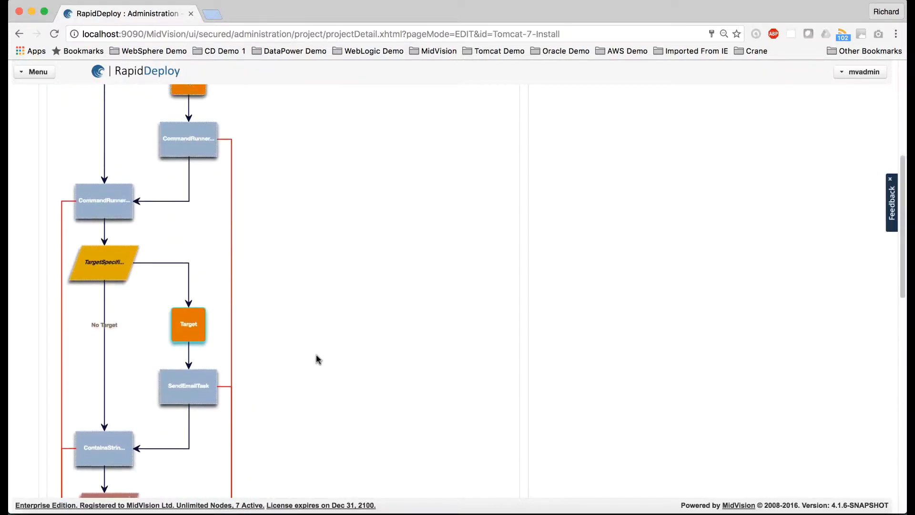
{"action": "scroll", "coordinate": [317, 358], "scroll_direction": "down", "scroll_amount": 2}
{"action": "scroll", "coordinate": [317, 358], "scroll_direction": "down", "scroll_amount": 15}
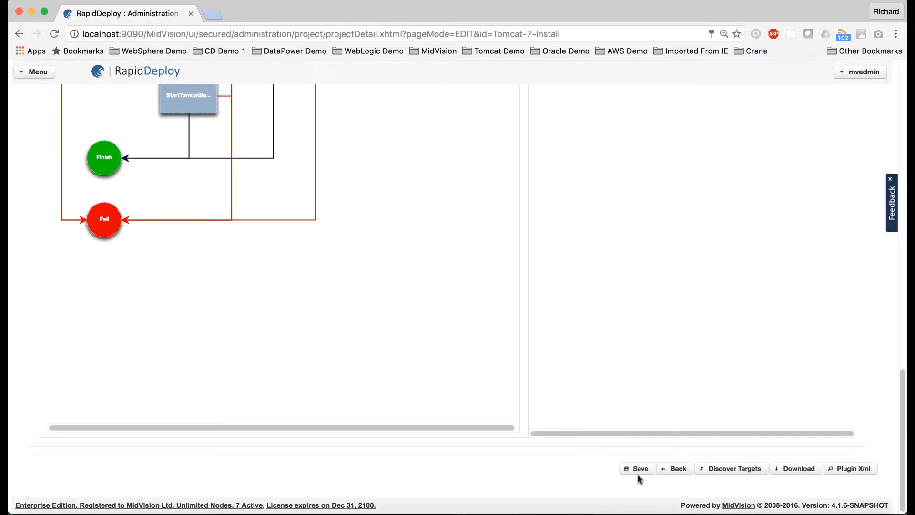
Leave the Tomcat-7-Install project without saving and open the Test-1a project from the project list.
{"action": "left_click", "coordinate": [666, 469]}
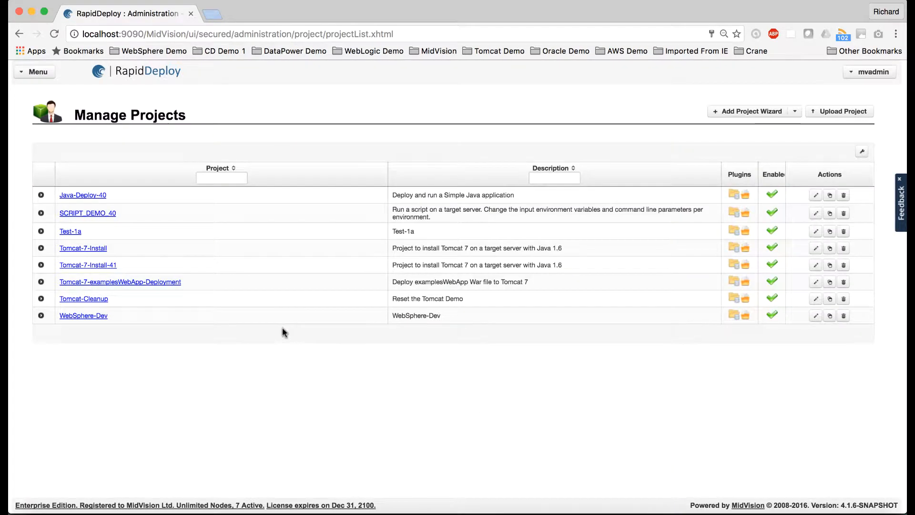
{"action": "left_click", "coordinate": [67, 232]}
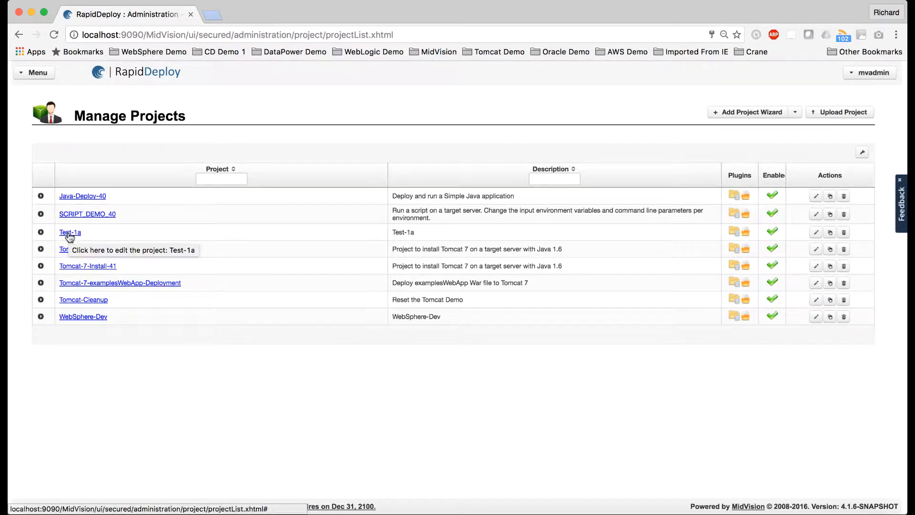
{"action": "left_click", "coordinate": [69, 234]}
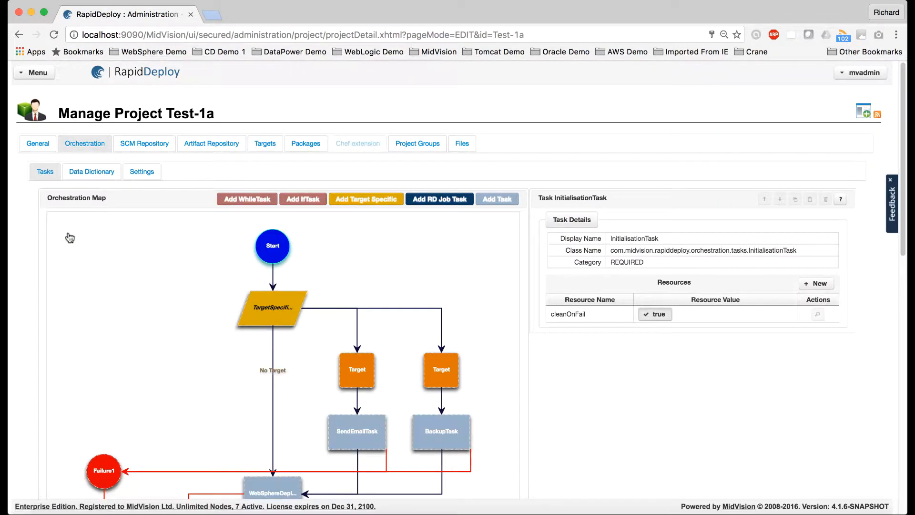
Review the target-specific branches at the start of the Test-1a orchestration map and display the BackupTask's details.
{"action": "scroll", "coordinate": [70, 238], "scroll_direction": "down", "scroll_amount": 5}
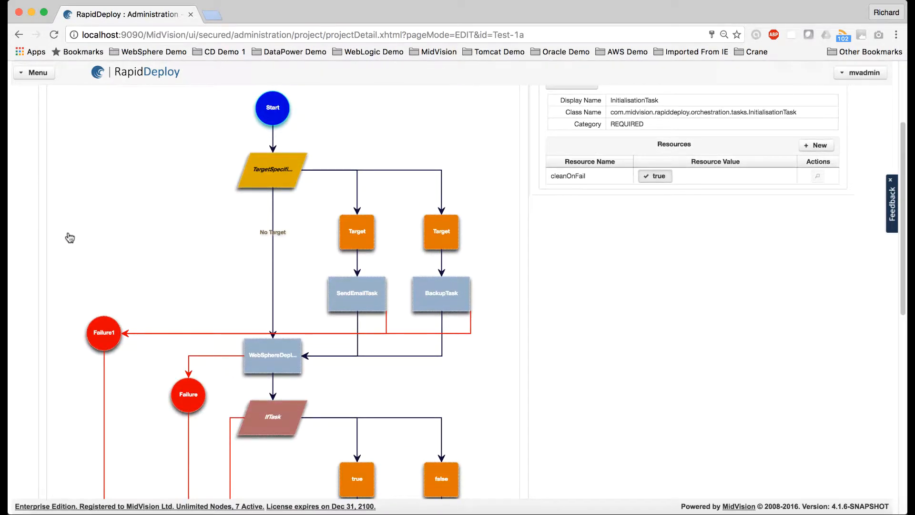
{"action": "scroll", "coordinate": [69, 237], "scroll_direction": "down", "scroll_amount": 1}
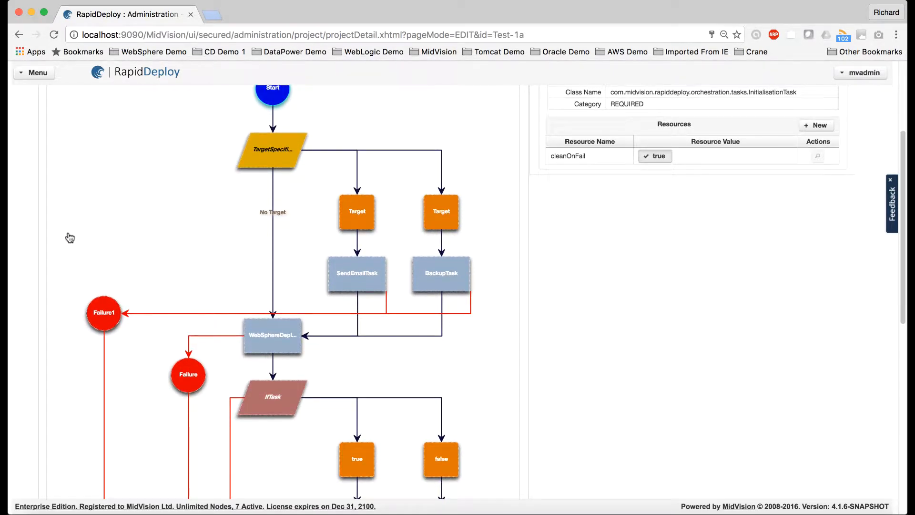
{"action": "scroll", "coordinate": [70, 237], "scroll_direction": "up", "scroll_amount": 3}
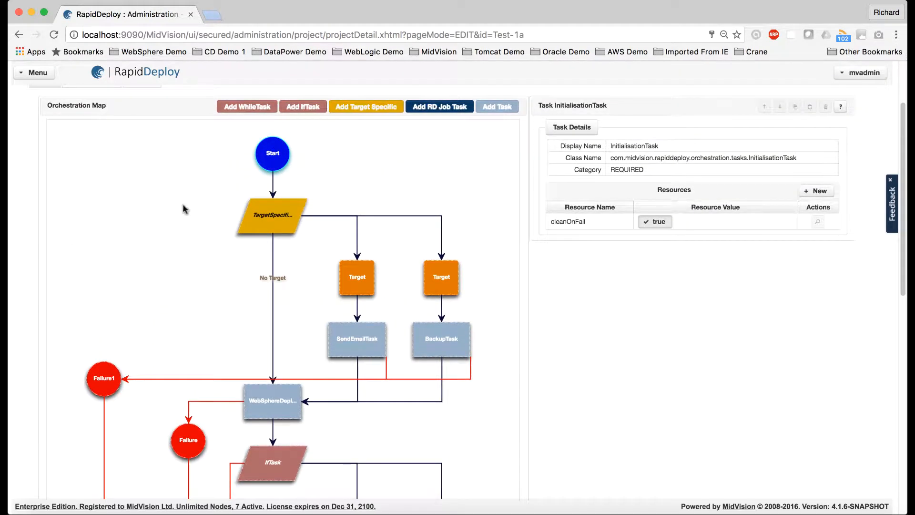
{"action": "left_click", "coordinate": [445, 339]}
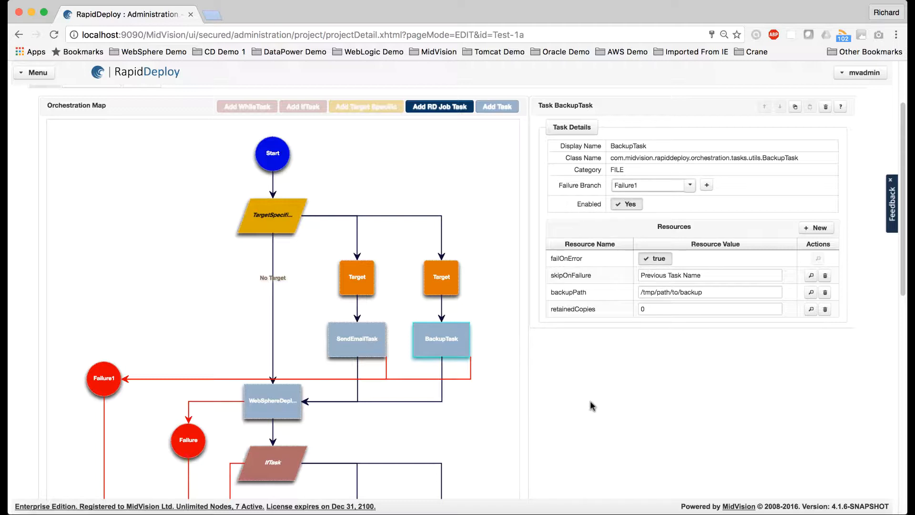
Trace the success and failure paths from the BackupTask through the IfTask branches to the Finish and Fail nodes.
{"action": "scroll", "coordinate": [592, 406], "scroll_direction": "down", "scroll_amount": 5}
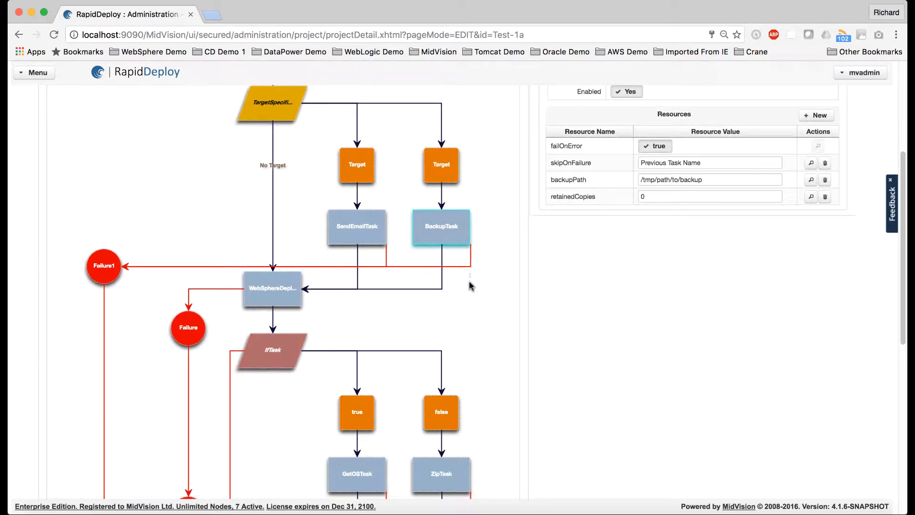
{"action": "scroll", "coordinate": [469, 285], "scroll_direction": "down", "scroll_amount": 8}
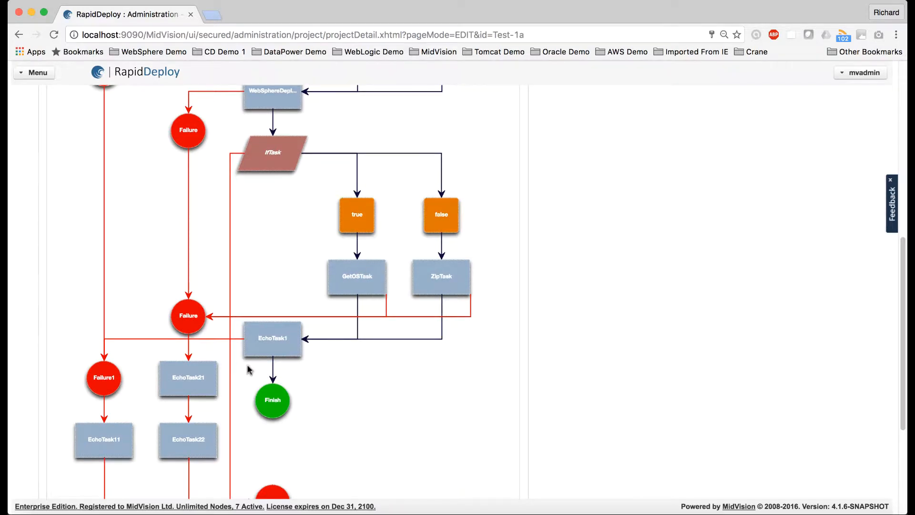
{"action": "scroll", "coordinate": [251, 372], "scroll_direction": "down", "scroll_amount": 6}
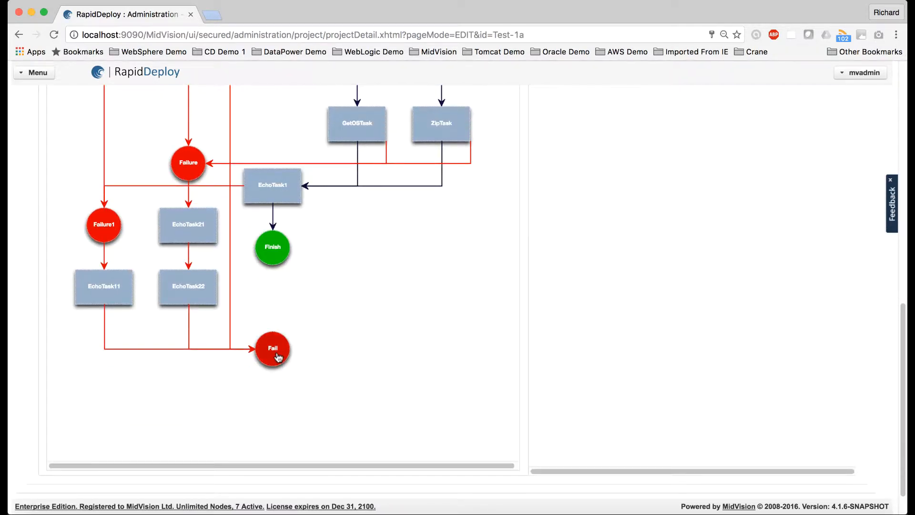
{"action": "scroll", "coordinate": [279, 358], "scroll_direction": "up", "scroll_amount": 15}
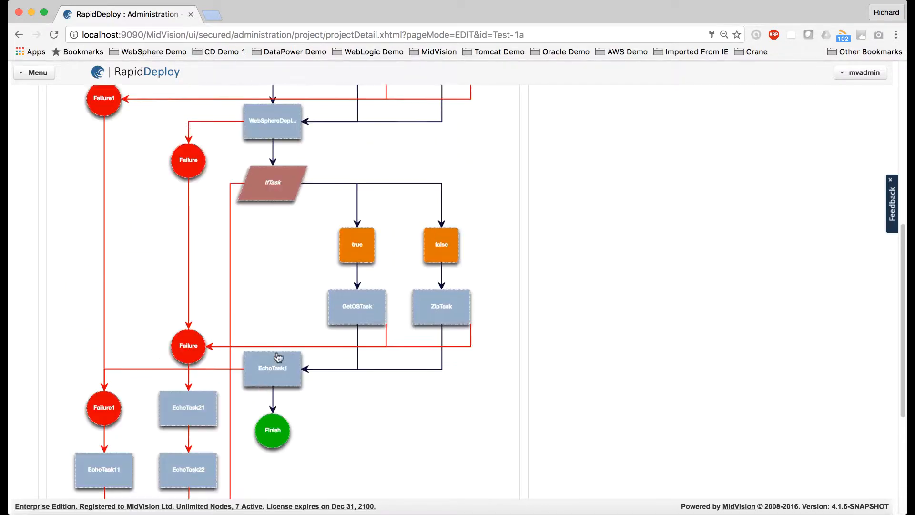
{"action": "scroll", "coordinate": [279, 357], "scroll_direction": "up", "scroll_amount": 3}
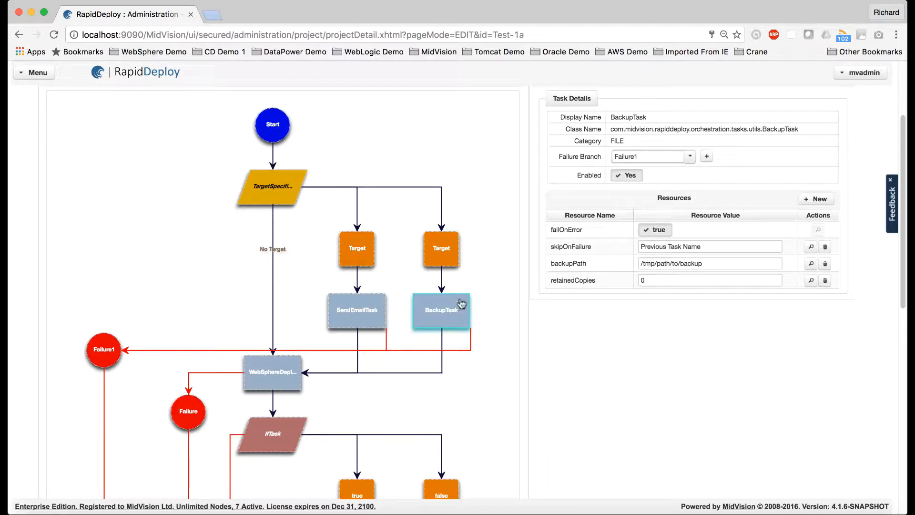
{"action": "scroll", "coordinate": [279, 318], "scroll_direction": "down", "scroll_amount": 5}
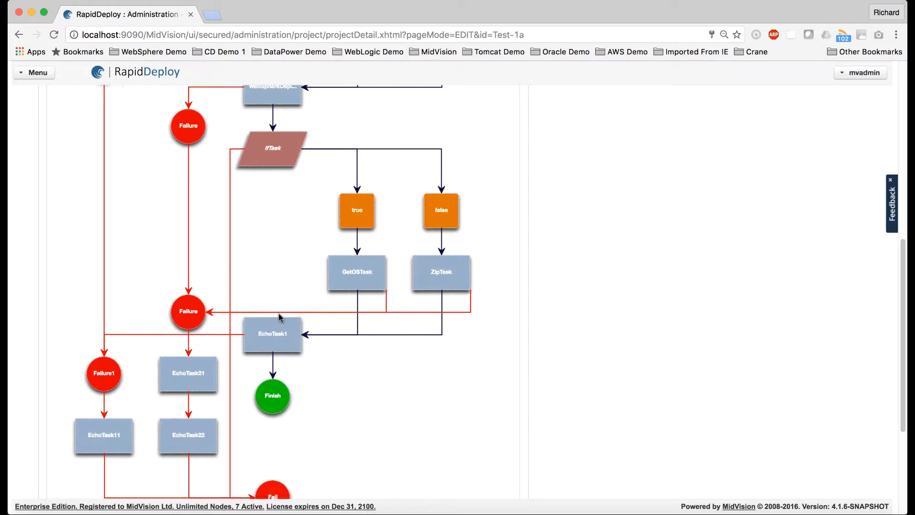
{"action": "scroll", "coordinate": [108, 432], "scroll_direction": "down", "scroll_amount": 2}
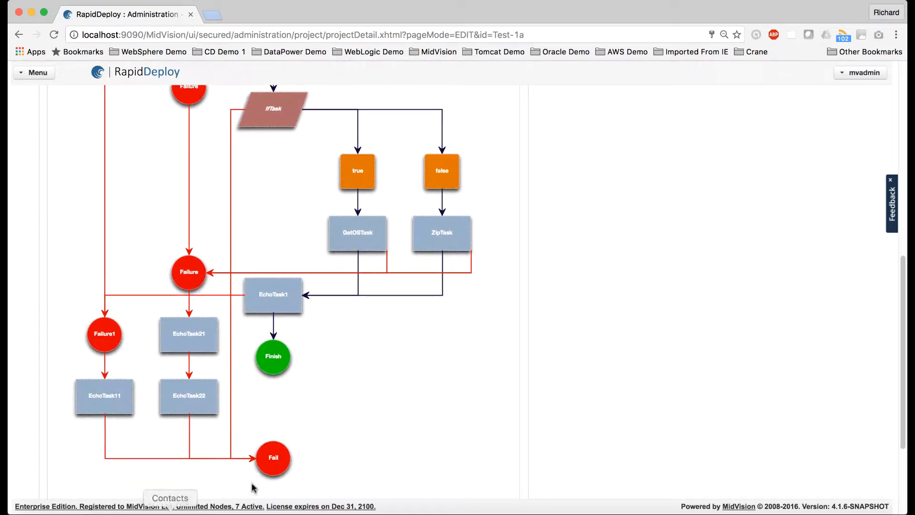
{"action": "scroll", "coordinate": [287, 473], "scroll_direction": "up", "scroll_amount": 2}
{"action": "scroll", "coordinate": [287, 473], "scroll_direction": "up", "scroll_amount": 2}
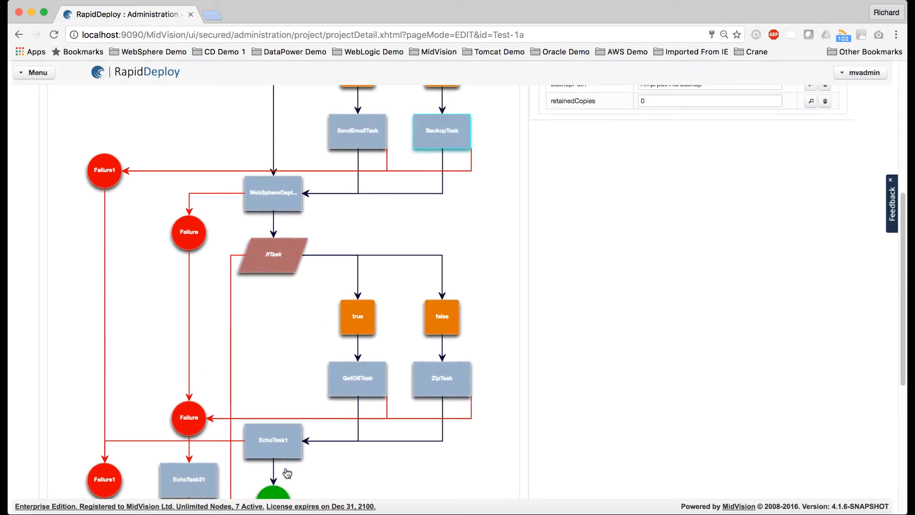
{"action": "scroll", "coordinate": [340, 248], "scroll_direction": "up", "scroll_amount": 1}
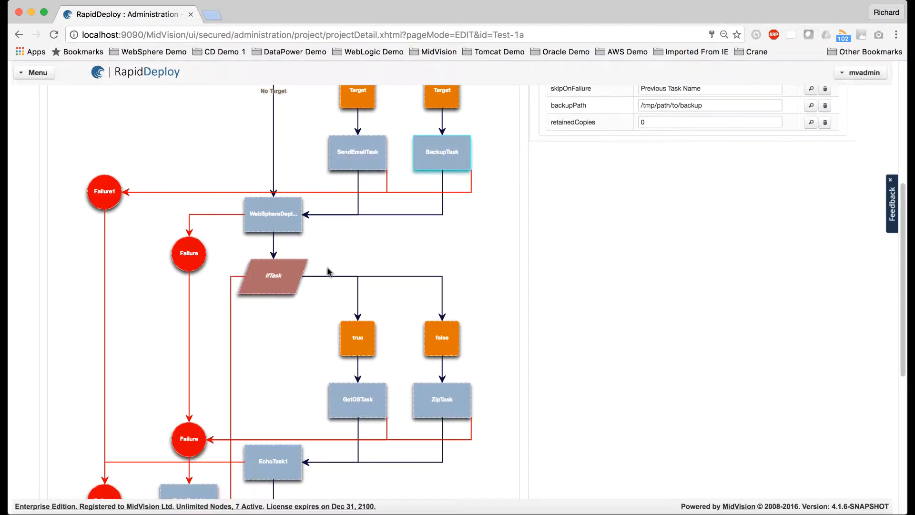
Display the WebSphereDeploymentTask's details and examine its failure branch, resources and the path to the Fail node.
{"action": "left_click", "coordinate": [288, 225]}
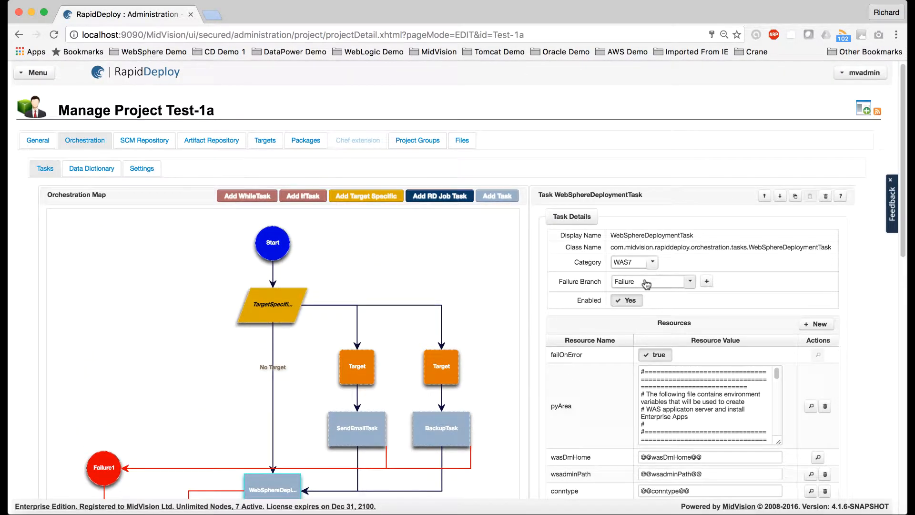
{"action": "scroll", "coordinate": [488, 390], "scroll_direction": "down", "scroll_amount": 3}
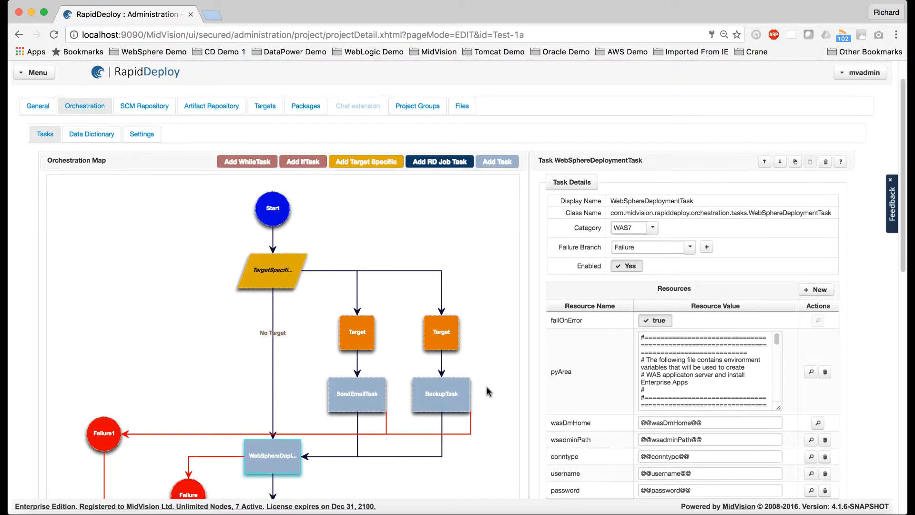
{"action": "scroll", "coordinate": [487, 389], "scroll_direction": "down", "scroll_amount": 6}
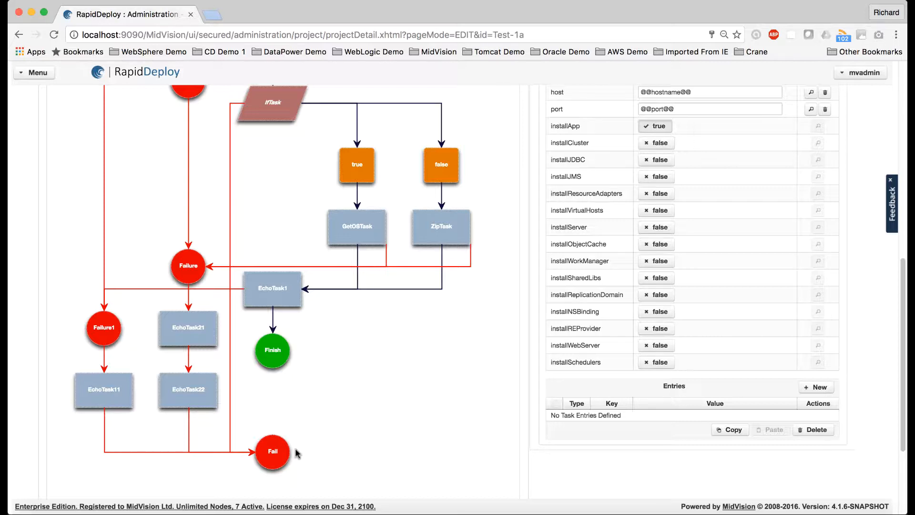
{"action": "scroll", "coordinate": [546, 306], "scroll_direction": "up", "scroll_amount": 10}
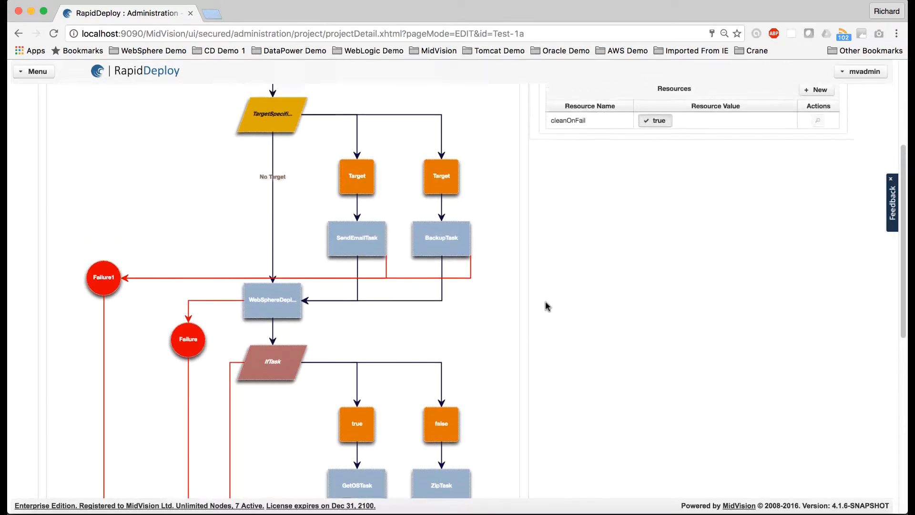
Add an RD job task to the orchestration map directly after the WebSphereDeploymentTask.
{"action": "scroll", "coordinate": [546, 306], "scroll_direction": "up", "scroll_amount": 2}
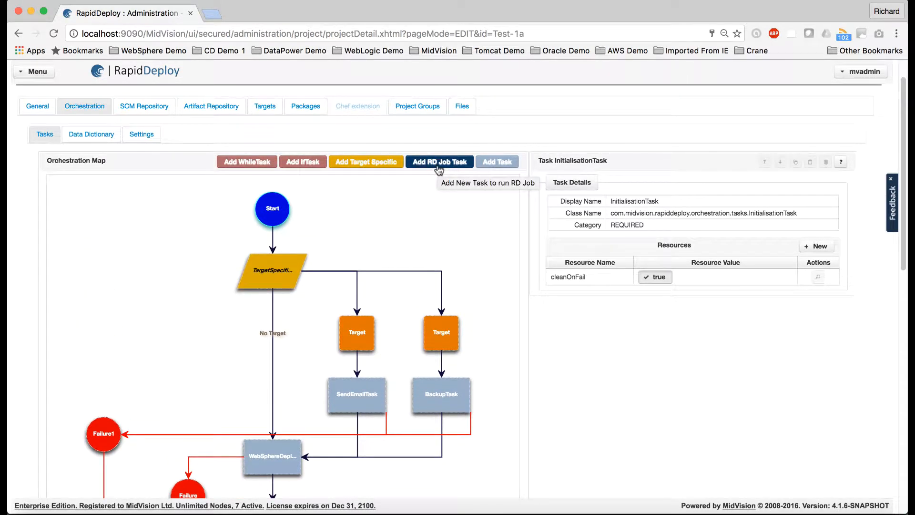
{"action": "scroll", "coordinate": [470, 253], "scroll_direction": "down", "scroll_amount": 1}
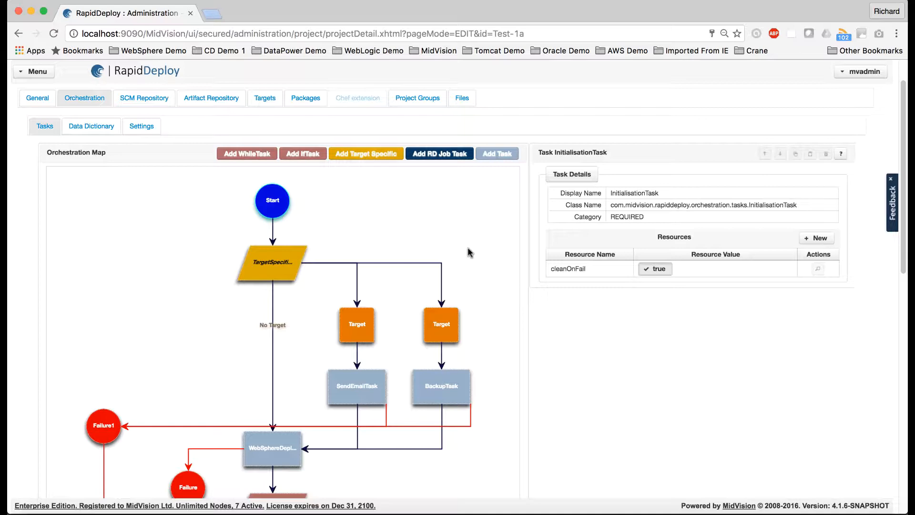
{"action": "scroll", "coordinate": [468, 253], "scroll_direction": "down", "scroll_amount": 5}
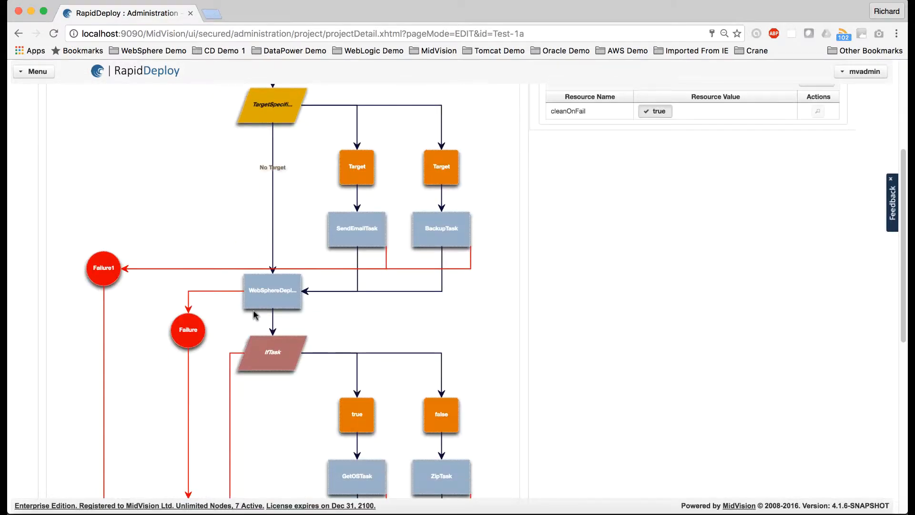
{"action": "left_click", "coordinate": [285, 295]}
{"action": "scroll", "coordinate": [357, 224], "scroll_direction": "up", "scroll_amount": 5}
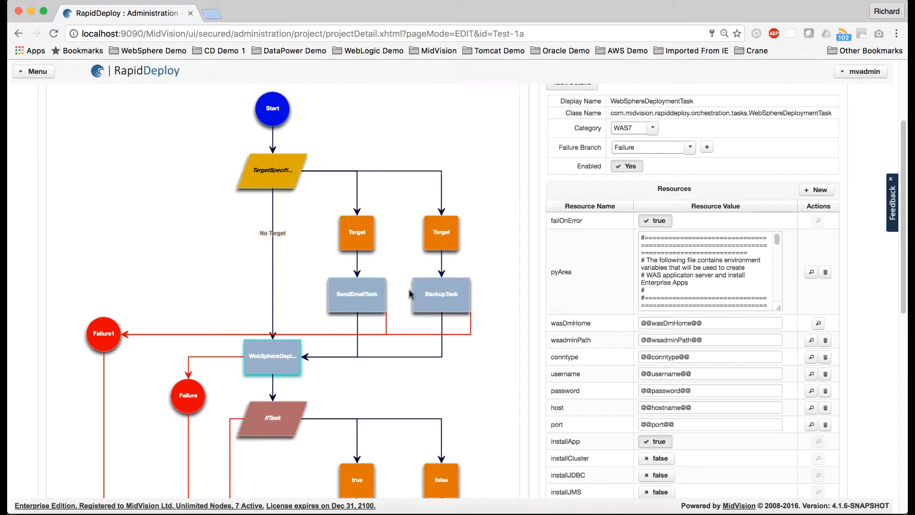
{"action": "left_click", "coordinate": [432, 148]}
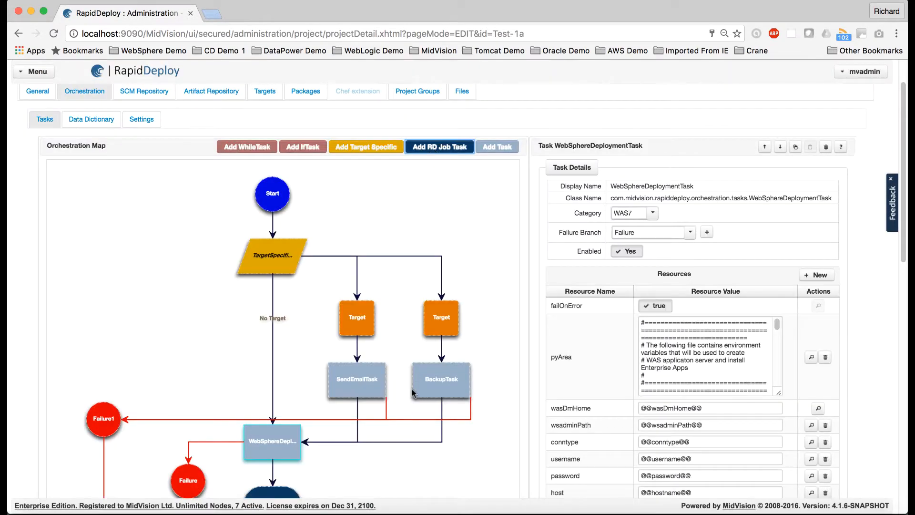
Display the details and resources of the new RD job task between the WebSphereDeploymentTask and the IfTask.
{"action": "scroll", "coordinate": [297, 390], "scroll_direction": "down", "scroll_amount": 4}
{"action": "left_click", "coordinate": [269, 376]}
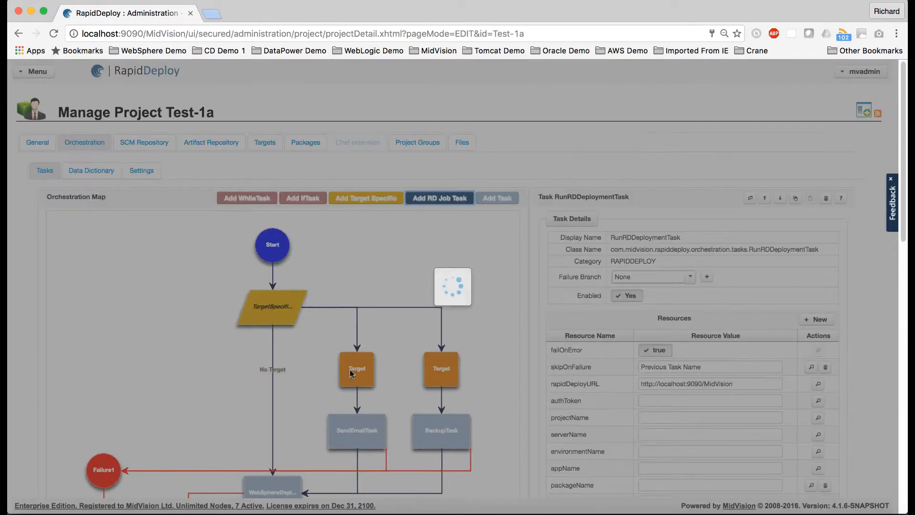
{"action": "scroll", "coordinate": [508, 334], "scroll_direction": "down", "scroll_amount": 5}
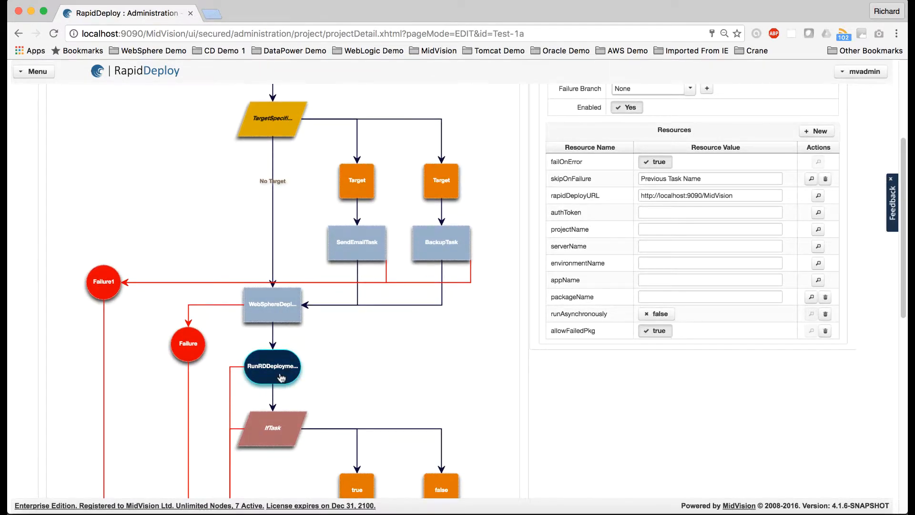
{"action": "scroll", "coordinate": [548, 319], "scroll_direction": "up", "scroll_amount": 1}
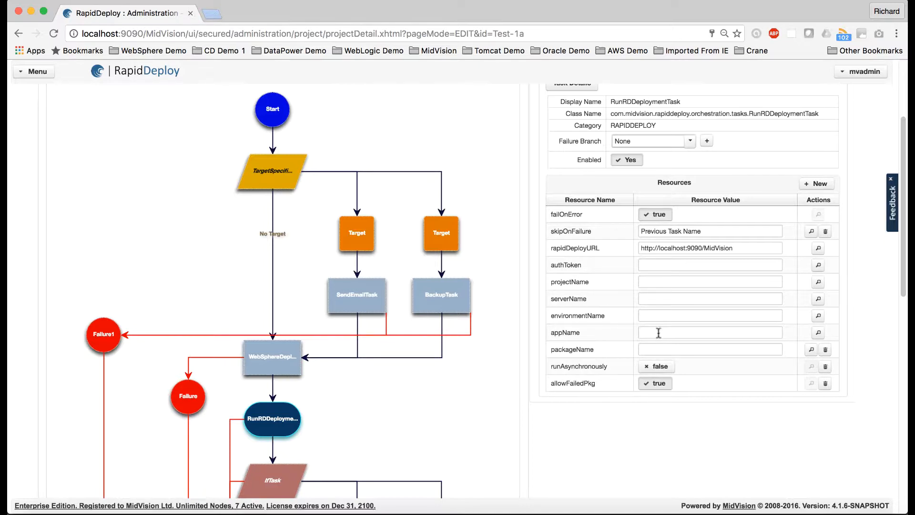
Read the descriptions of the RD job task's packageName and runAsynchronously resources and check its place in the map.
{"action": "left_click", "coordinate": [654, 348]}
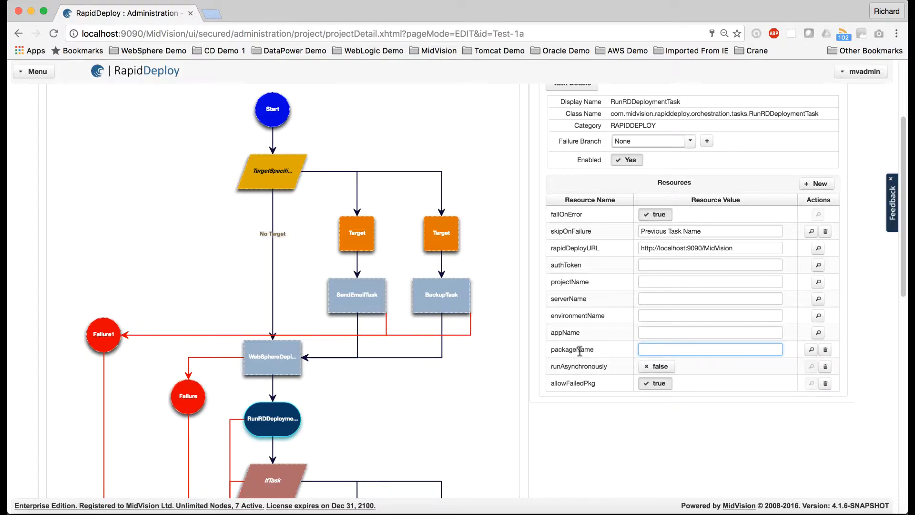
{"action": "mouse_move", "coordinate": [579, 351]}
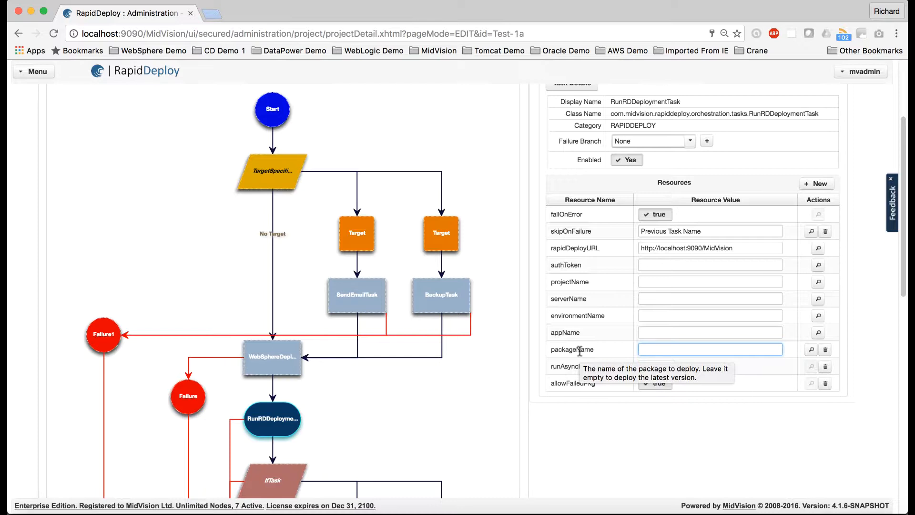
{"action": "left_click", "coordinate": [588, 421]}
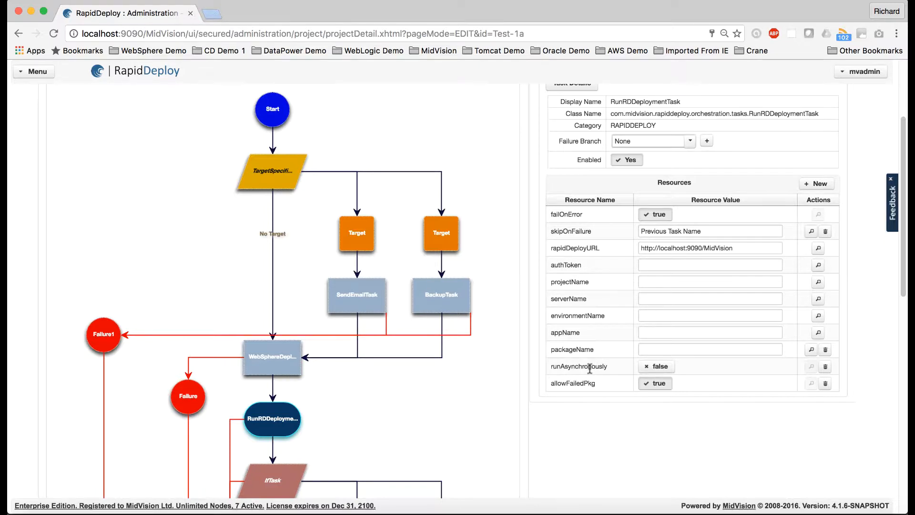
{"action": "mouse_move", "coordinate": [589, 368]}
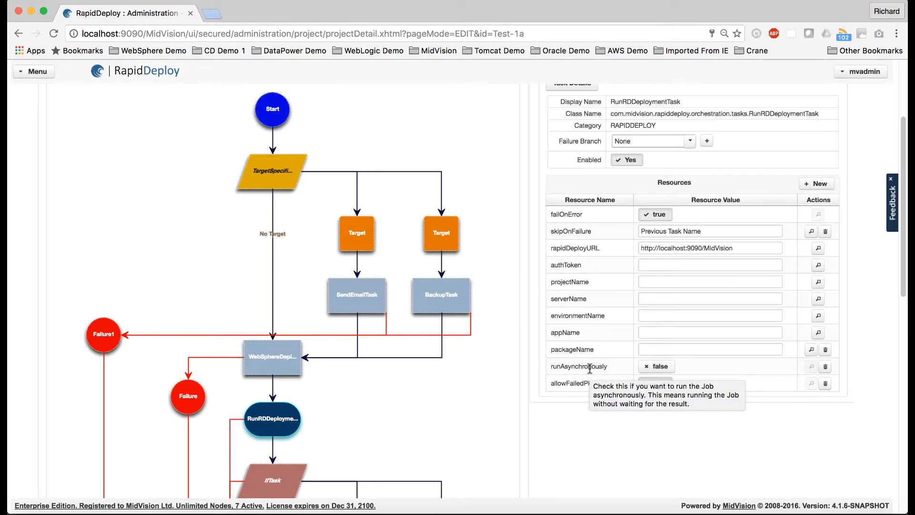
{"action": "scroll", "coordinate": [384, 436], "scroll_direction": "down", "scroll_amount": 3}
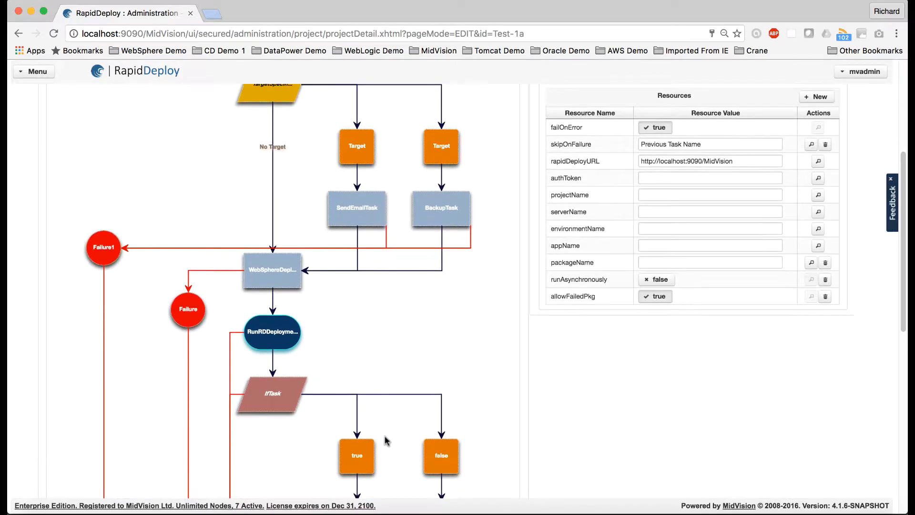
{"action": "scroll", "coordinate": [386, 440], "scroll_direction": "down", "scroll_amount": 1}
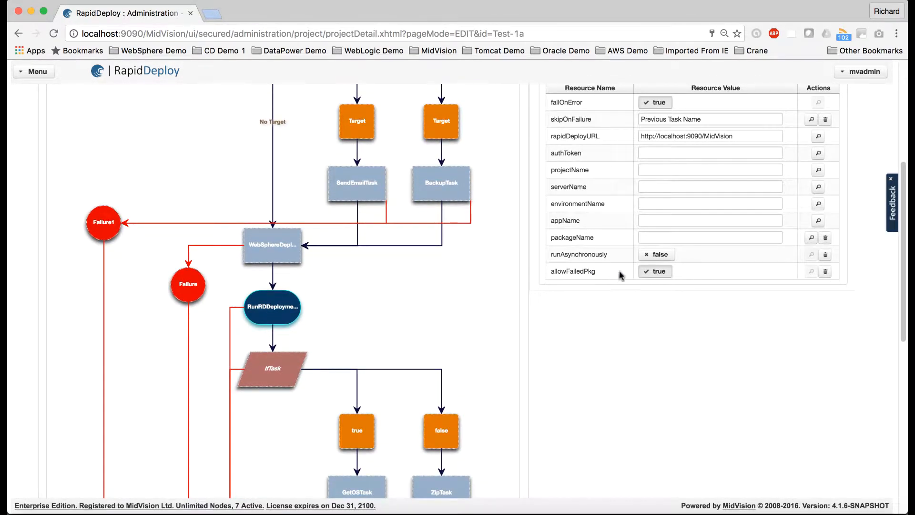
{"action": "scroll", "coordinate": [405, 336], "scroll_direction": "down", "scroll_amount": 1}
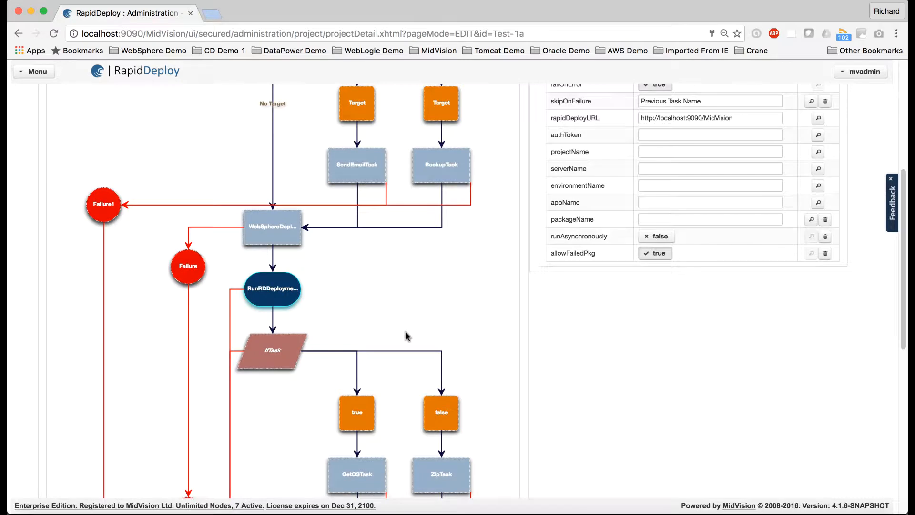
Copy the RD job task between the WebSphereDeploymentTask and the IfTask and paste it into the Failure1 branch.
{"action": "scroll", "coordinate": [405, 336], "scroll_direction": "down", "scroll_amount": 3}
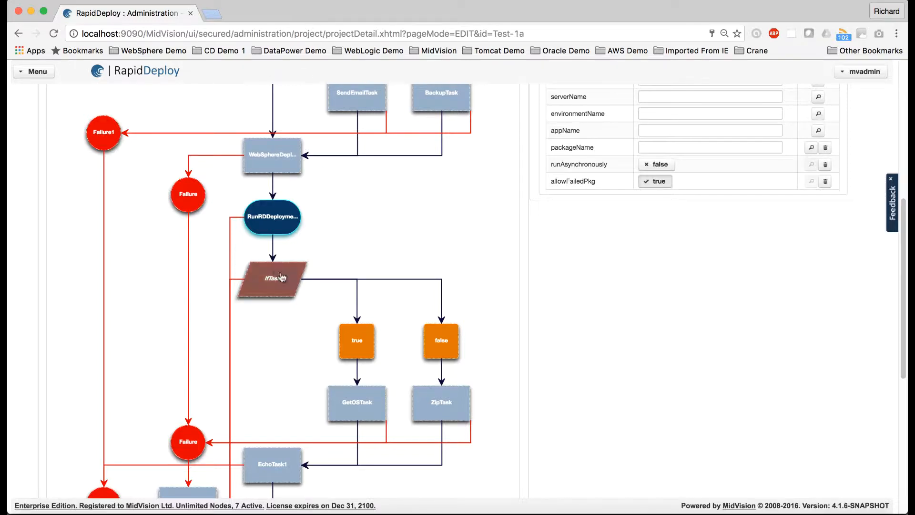
{"action": "right_click", "coordinate": [283, 220]}
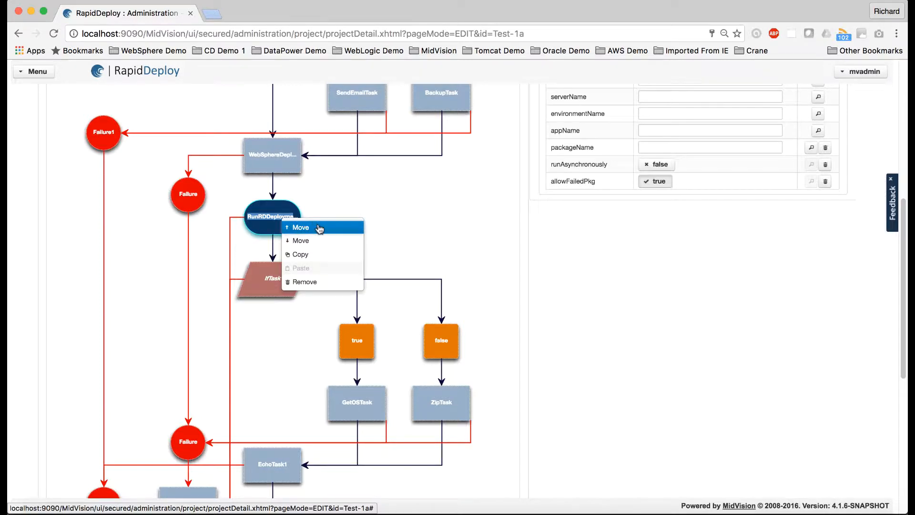
{"action": "left_click", "coordinate": [313, 255]}
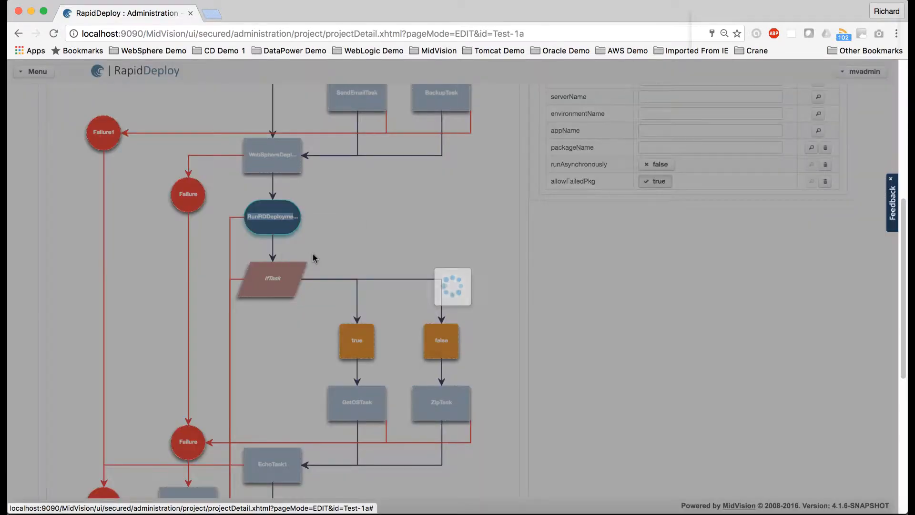
{"action": "scroll", "coordinate": [313, 255], "scroll_direction": "down", "scroll_amount": 4}
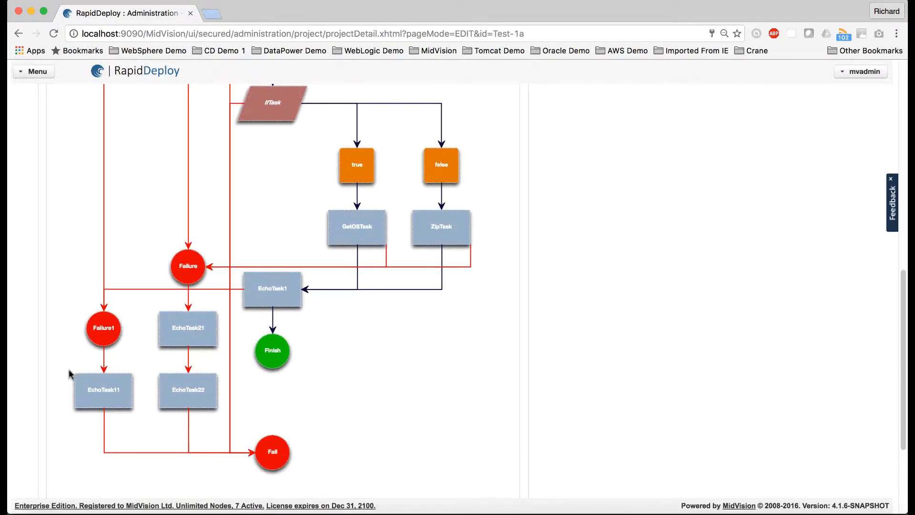
{"action": "left_click", "coordinate": [103, 332]}
{"action": "right_click", "coordinate": [103, 332]}
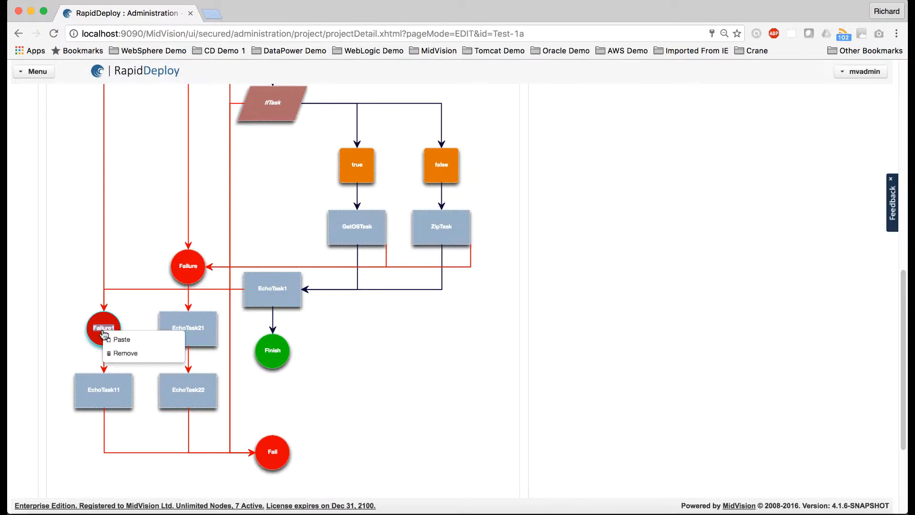
{"action": "left_click", "coordinate": [119, 340]}
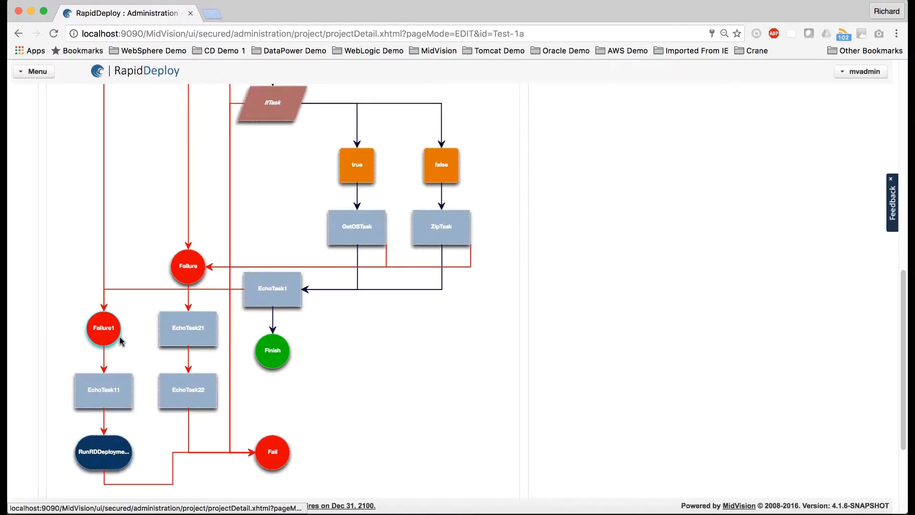
Display the details and resources of the RD job task pasted below EchoTask11 and review the orchestration map up to Start.
{"action": "scroll", "coordinate": [119, 465], "scroll_direction": "down", "scroll_amount": 2}
{"action": "left_click", "coordinate": [99, 374]}
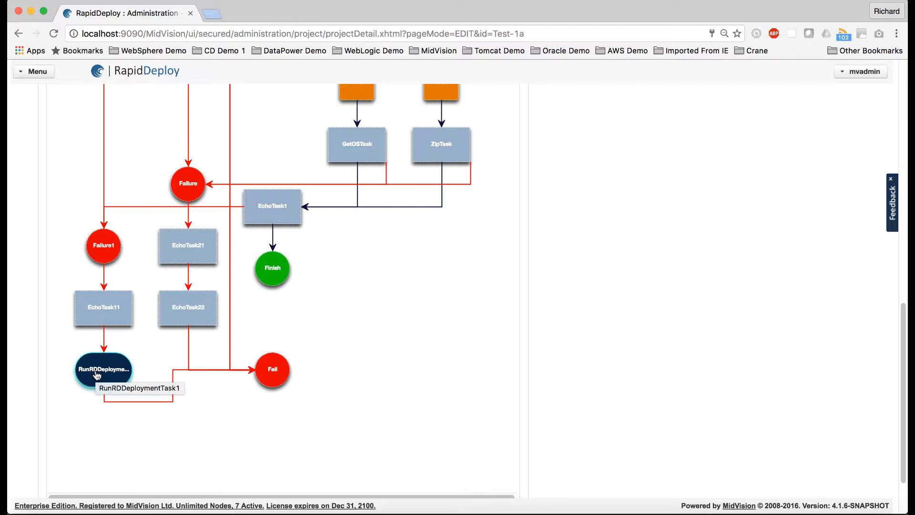
{"action": "scroll", "coordinate": [97, 375], "scroll_direction": "up", "scroll_amount": 8}
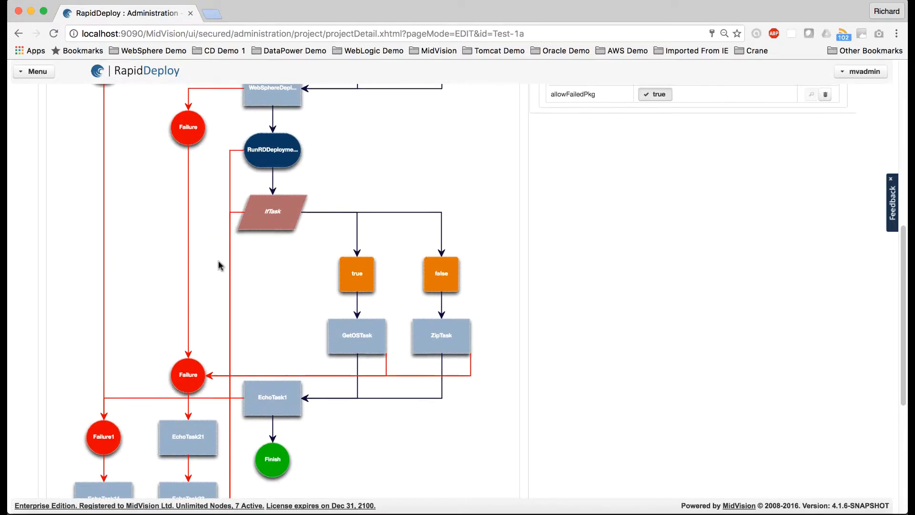
{"action": "scroll", "coordinate": [219, 265], "scroll_direction": "up", "scroll_amount": 3}
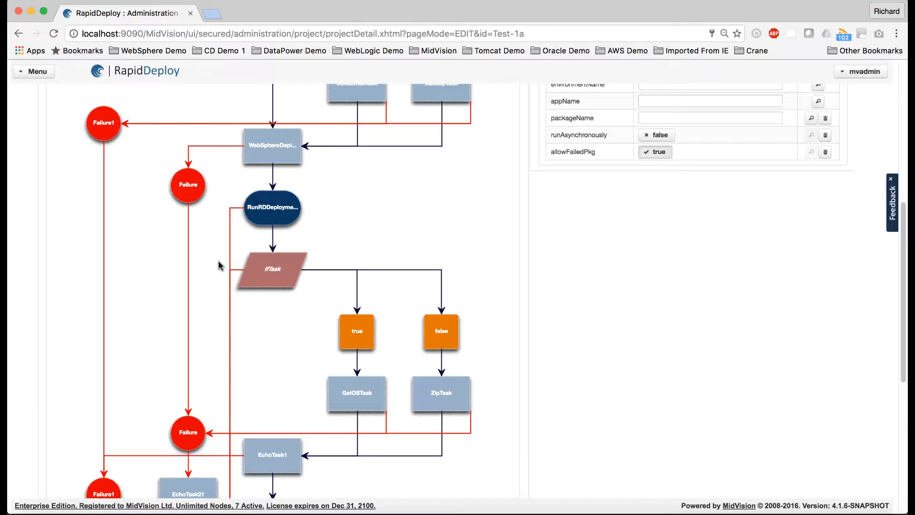
{"action": "scroll", "coordinate": [219, 265], "scroll_direction": "up", "scroll_amount": 3}
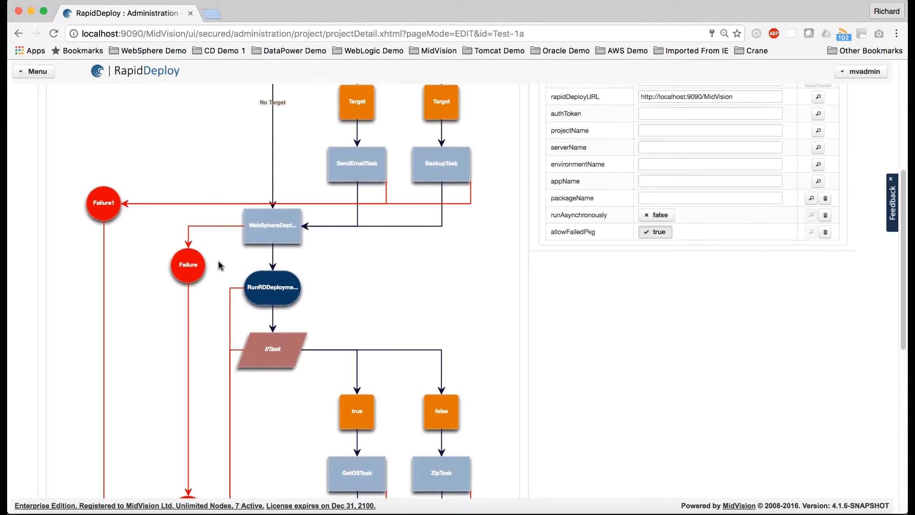
{"action": "scroll", "coordinate": [219, 265], "scroll_direction": "up", "scroll_amount": 8}
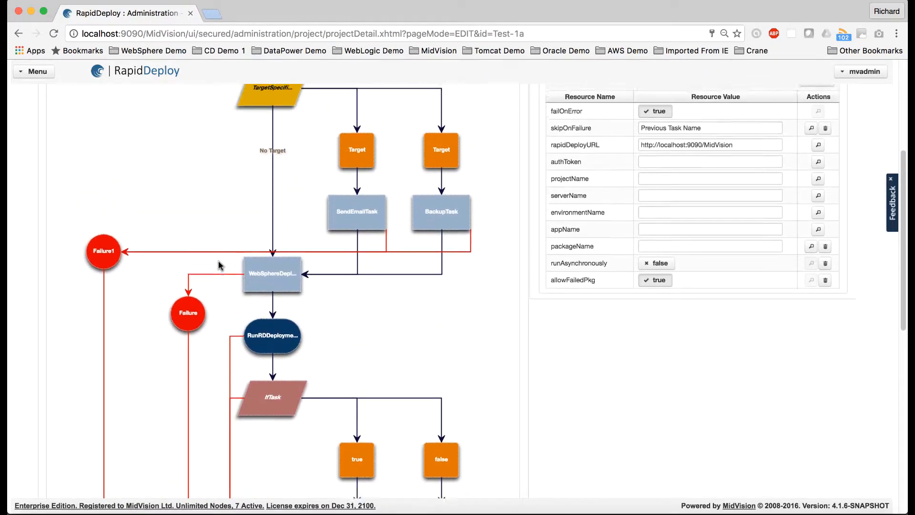
{"action": "scroll", "coordinate": [219, 266], "scroll_direction": "up", "scroll_amount": 2}
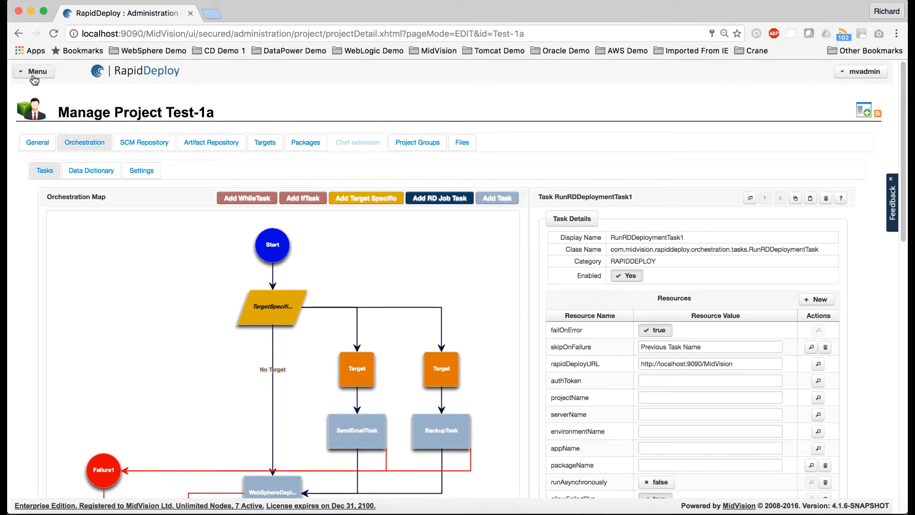
Browse the CONDITIONALS category of available tasks and read the StringCheckTask's description and resources.
{"action": "left_click", "coordinate": [494, 199]}
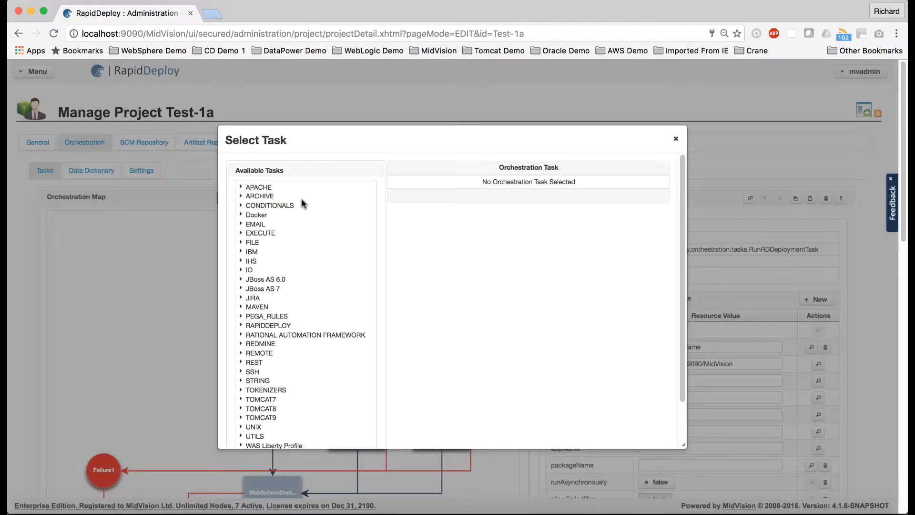
{"action": "left_click", "coordinate": [242, 204]}
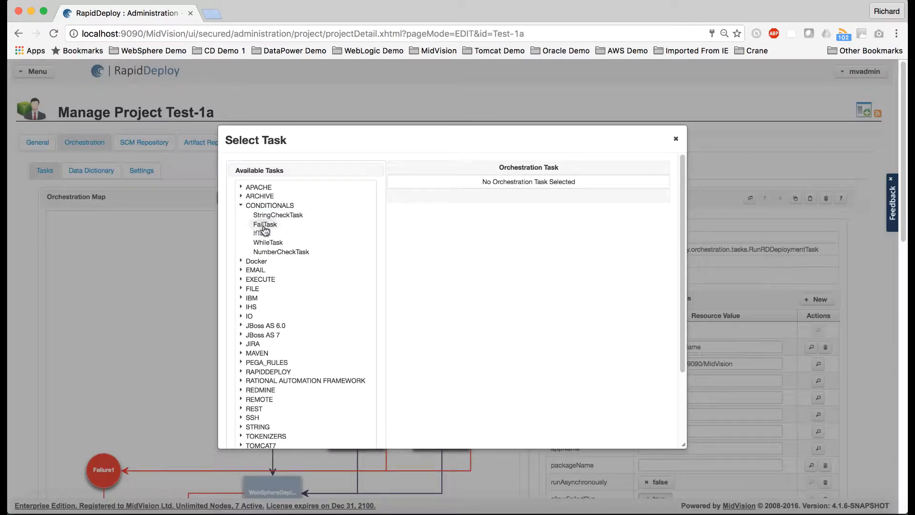
{"action": "left_click", "coordinate": [280, 215]}
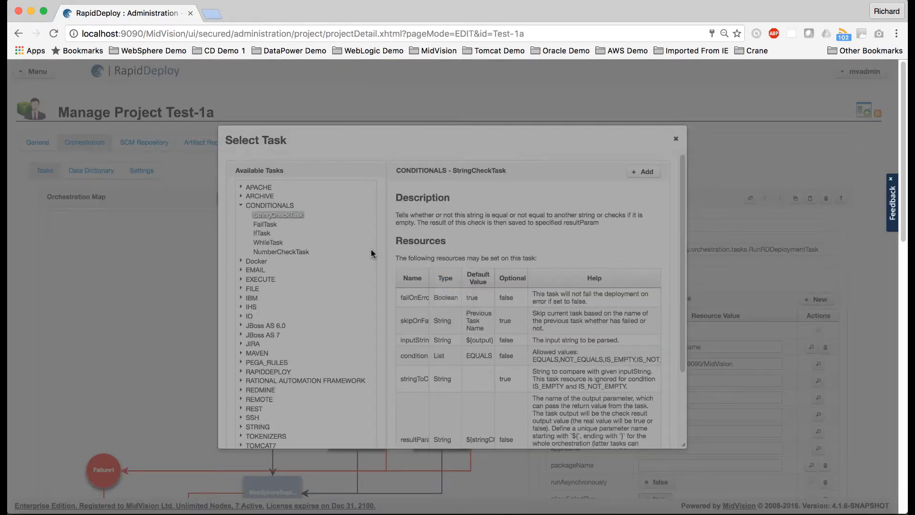
{"action": "scroll", "coordinate": [543, 322], "scroll_direction": "down", "scroll_amount": 1}
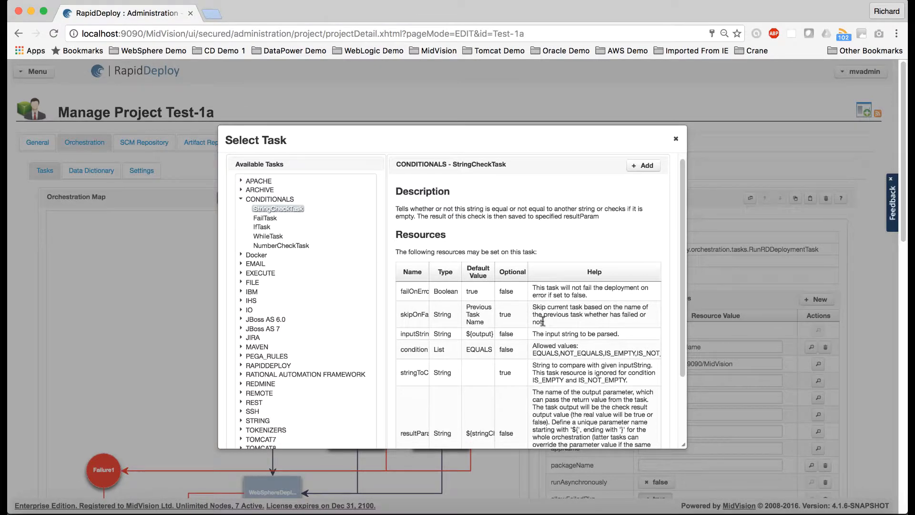
{"action": "scroll", "coordinate": [543, 322], "scroll_direction": "down", "scroll_amount": 3}
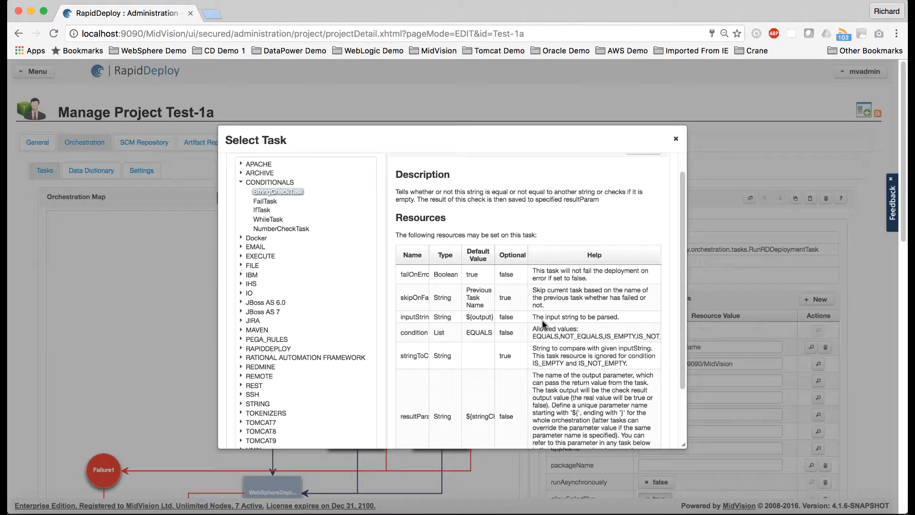
{"action": "scroll", "coordinate": [543, 322], "scroll_direction": "down", "scroll_amount": 2}
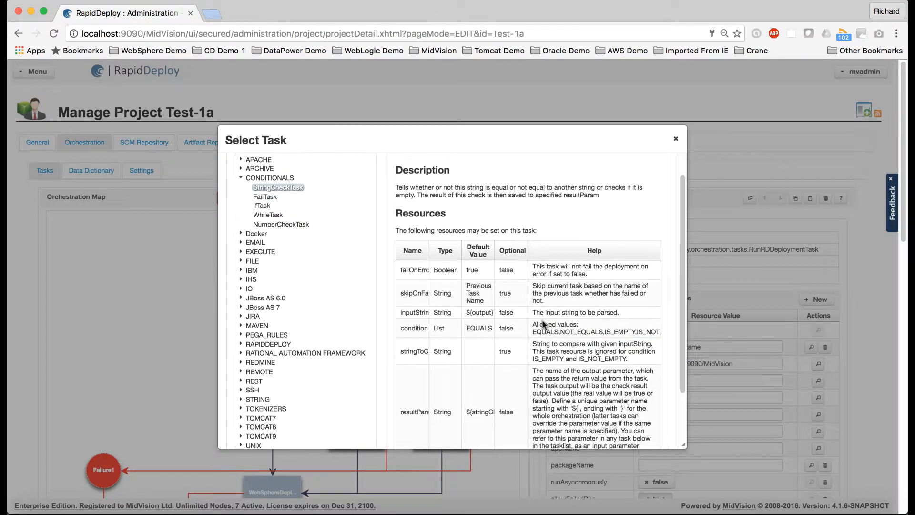
Read the NumberCheckTask's description and resources, including its condition and result parameter.
{"action": "left_click", "coordinate": [288, 218]}
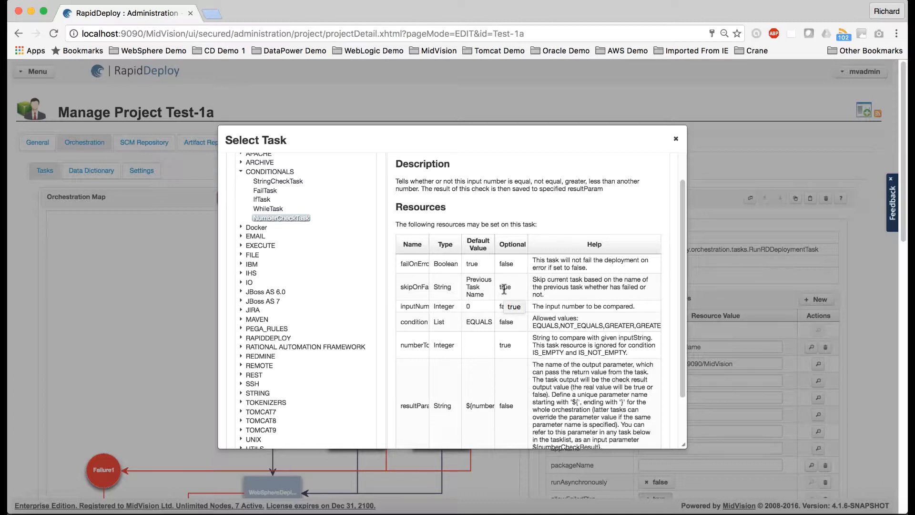
{"action": "scroll", "coordinate": [504, 289], "scroll_direction": "down", "scroll_amount": 5}
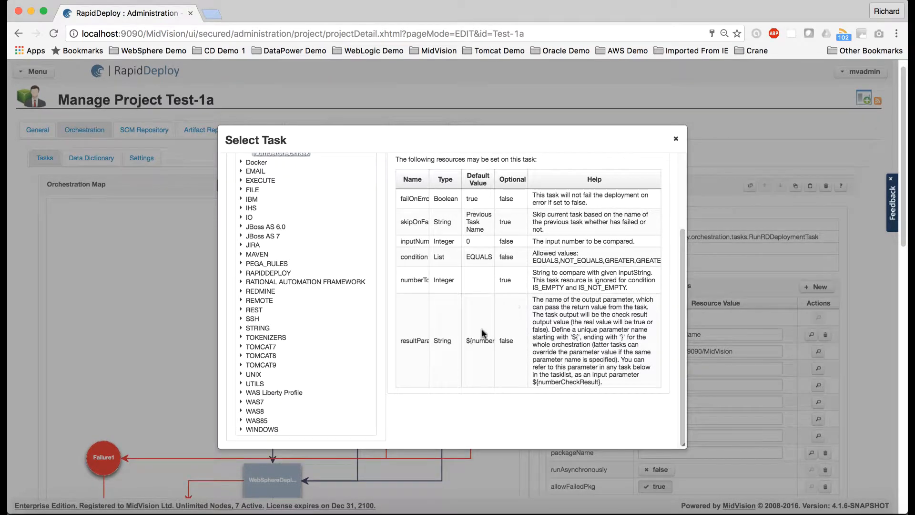
{"action": "scroll", "coordinate": [467, 343], "scroll_direction": "up", "scroll_amount": 2}
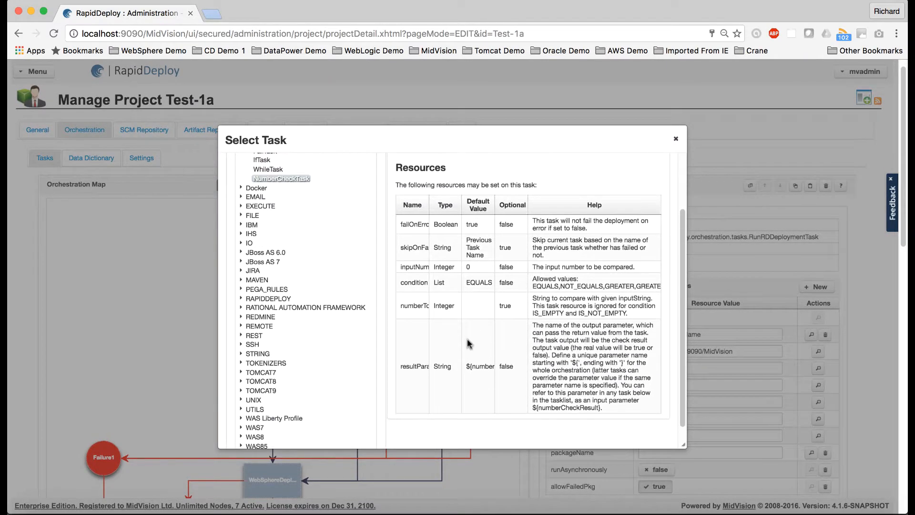
{"action": "scroll", "coordinate": [286, 314], "scroll_direction": "down", "scroll_amount": 2}
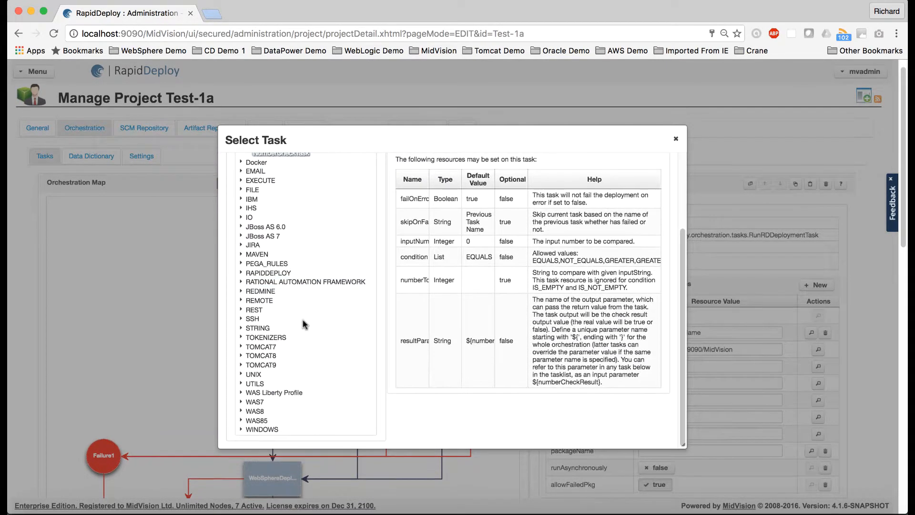
Examine the resources of the STRING tasks ReplaceStringTask, SubStringTask, ContainsStringTask and MatchStringTask in the list of available tasks.
{"action": "left_click", "coordinate": [242, 328]}
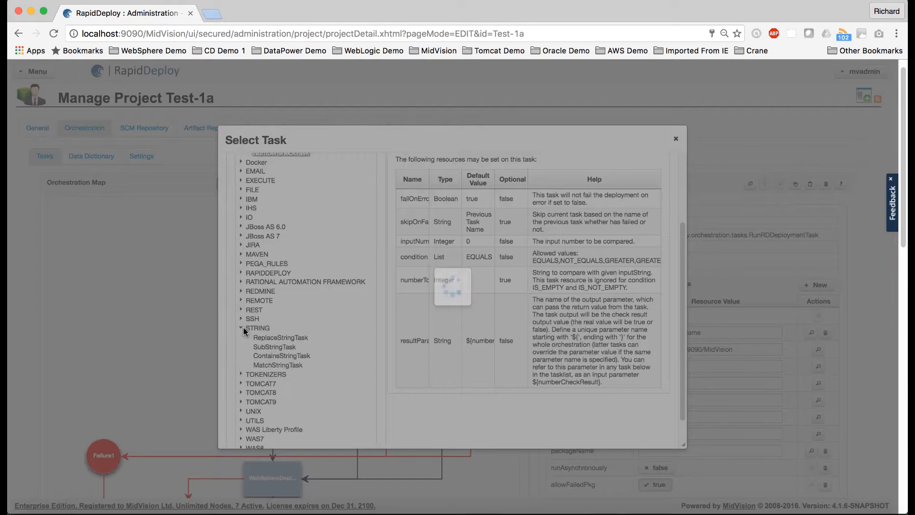
{"action": "left_click", "coordinate": [281, 337]}
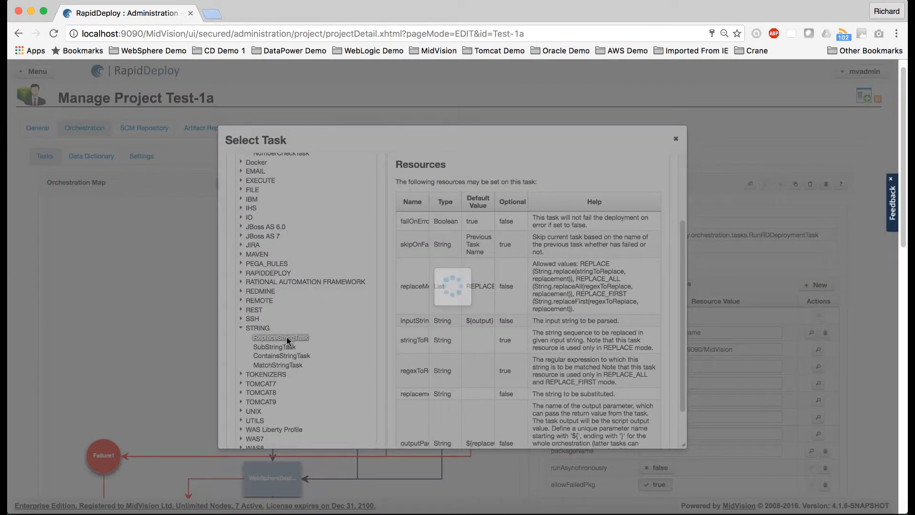
{"action": "scroll", "coordinate": [330, 365], "scroll_direction": "down", "scroll_amount": 1}
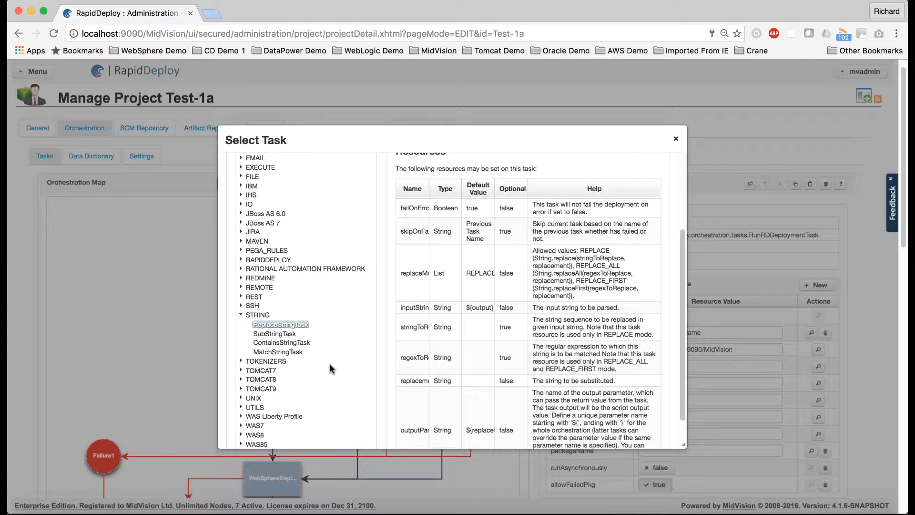
{"action": "left_click", "coordinate": [280, 335]}
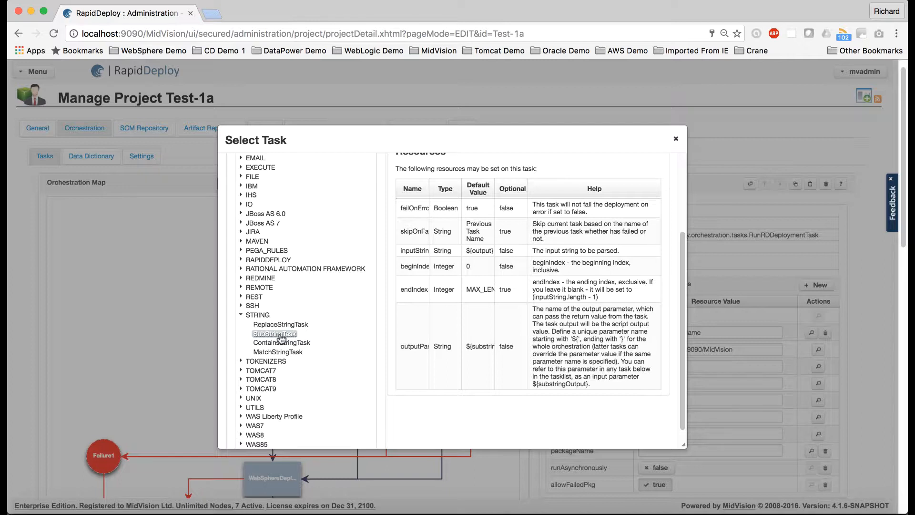
{"action": "left_click", "coordinate": [276, 343]}
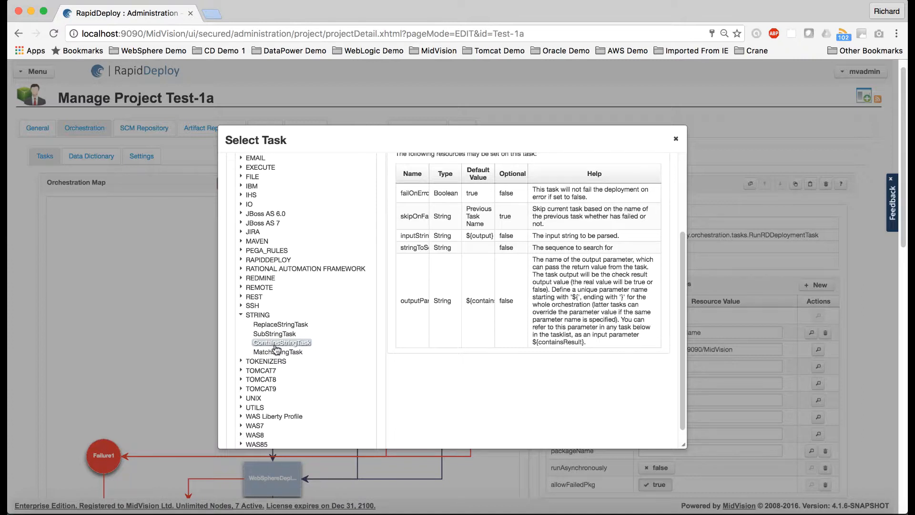
{"action": "left_click", "coordinate": [275, 353]}
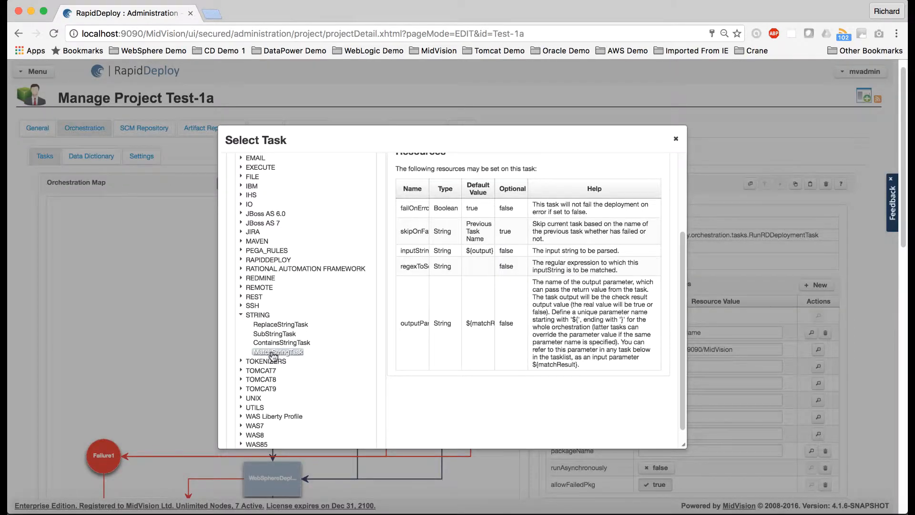
{"action": "scroll", "coordinate": [273, 355], "scroll_direction": "down", "scroll_amount": 3}
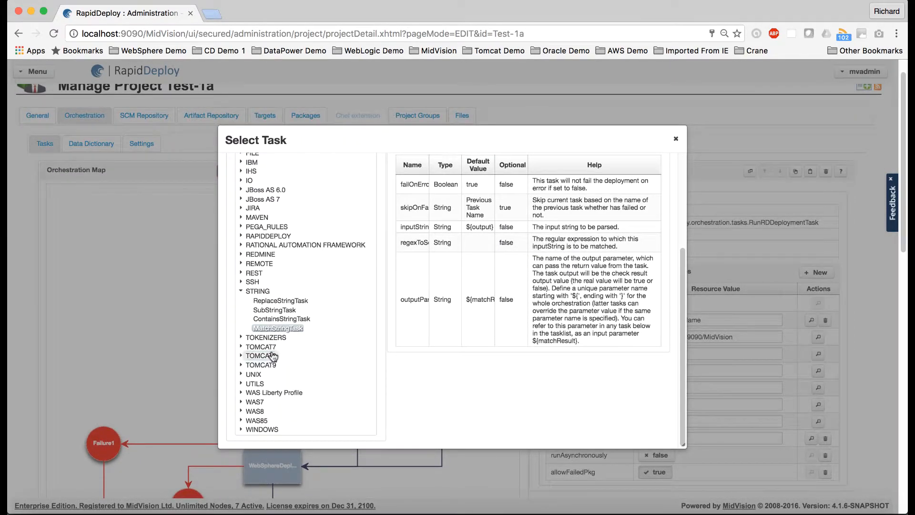
Browse the FILE tasks, read the ListFilesTask's resources, and leave the task selection without adding a task.
{"action": "scroll", "coordinate": [273, 355], "scroll_direction": "up", "scroll_amount": 5}
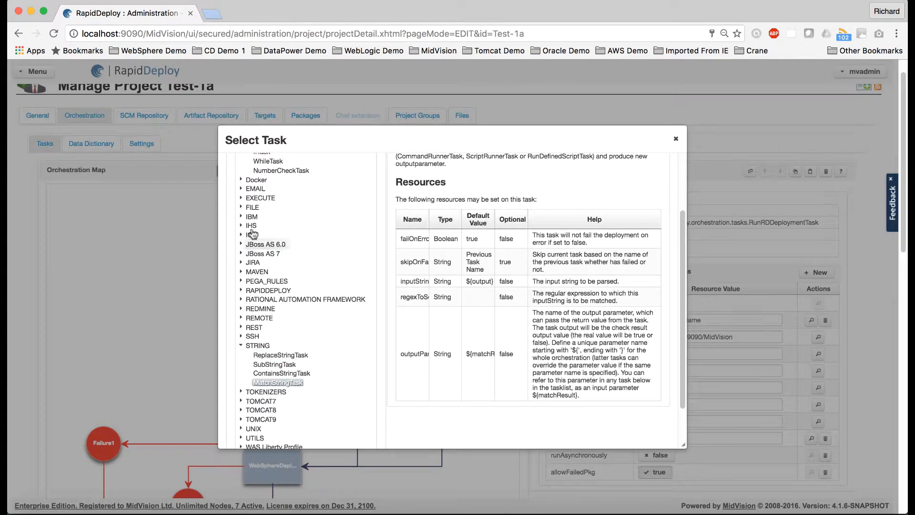
{"action": "left_click", "coordinate": [241, 207]}
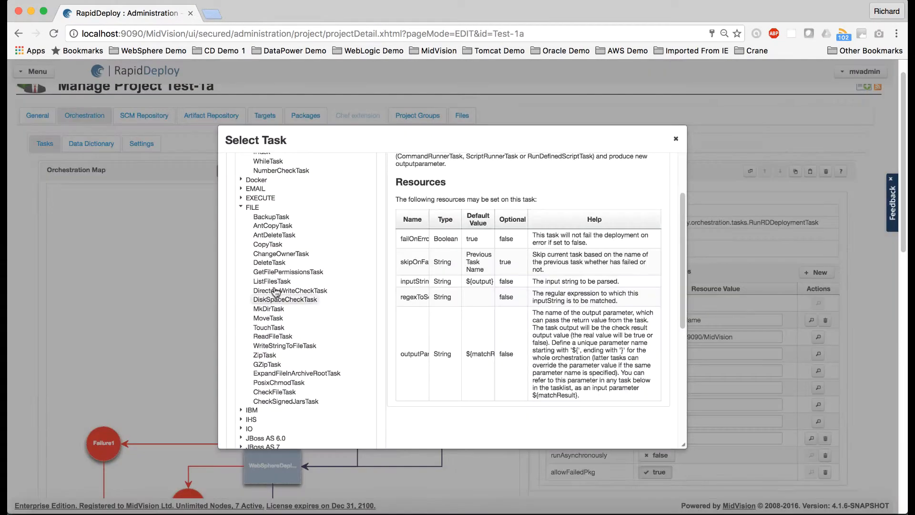
{"action": "left_click", "coordinate": [272, 283]}
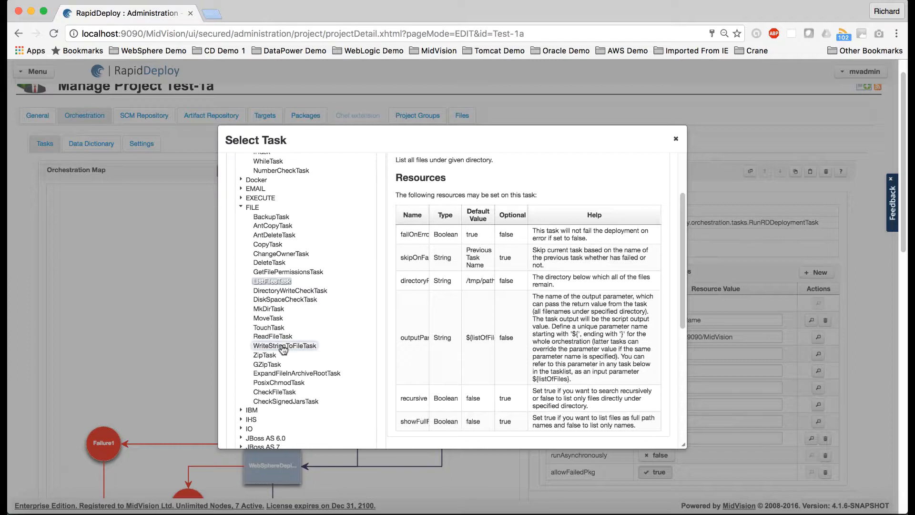
{"action": "left_click", "coordinate": [241, 208]}
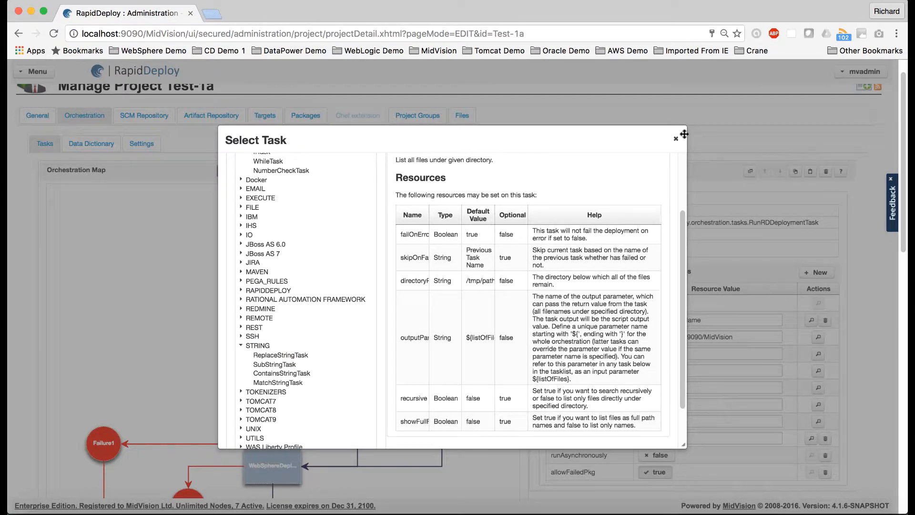
{"action": "left_click", "coordinate": [675, 140]}
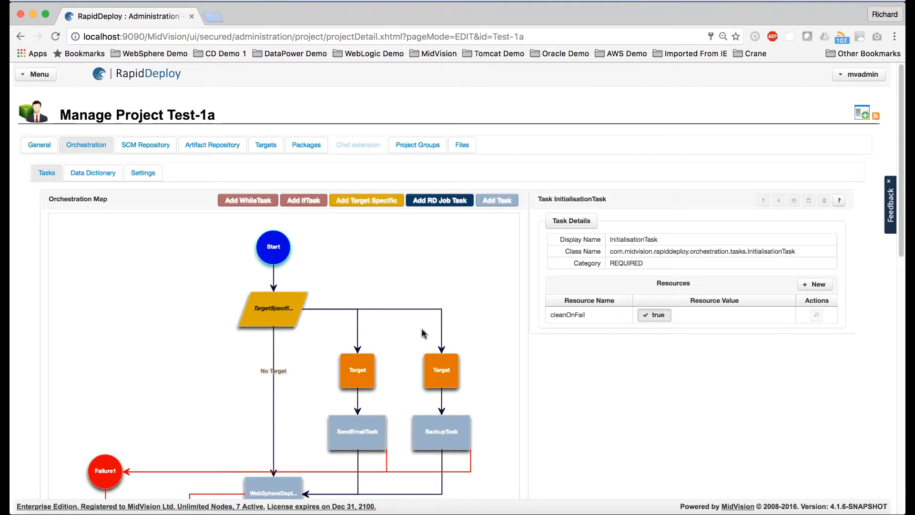
Add a RunDefinedScriptTask from the EXECUTE category after the BackupTask in the orchestration map.
{"action": "scroll", "coordinate": [422, 331], "scroll_direction": "down", "scroll_amount": 2}
{"action": "left_click", "coordinate": [433, 385]}
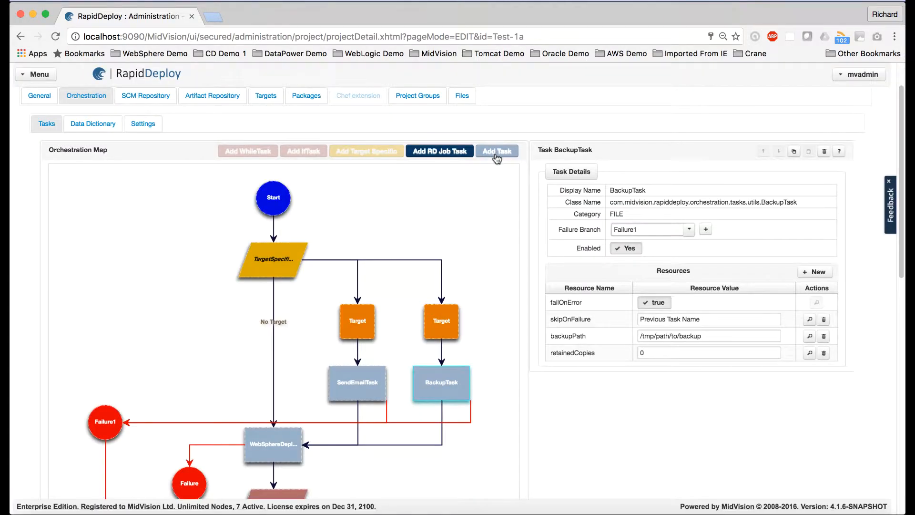
{"action": "left_click", "coordinate": [497, 152]}
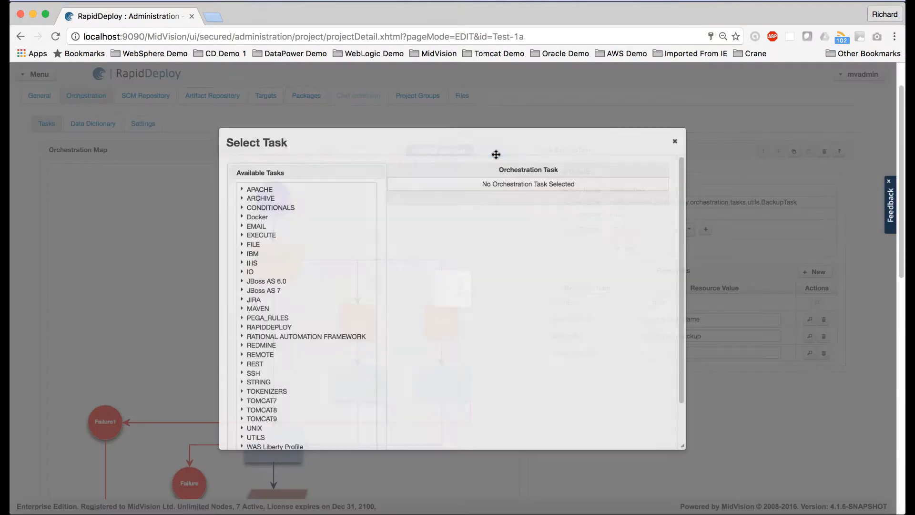
{"action": "left_click", "coordinate": [241, 235]}
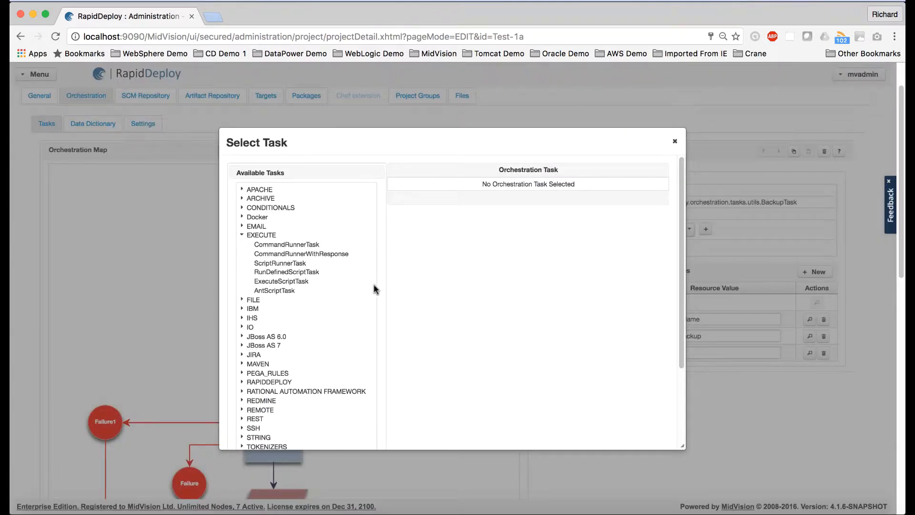
{"action": "left_click", "coordinate": [288, 272]}
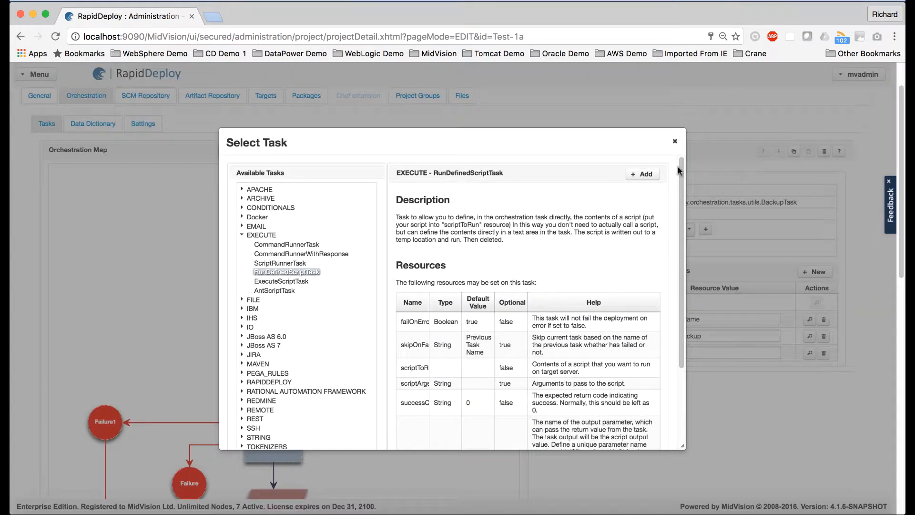
{"action": "left_click", "coordinate": [643, 174]}
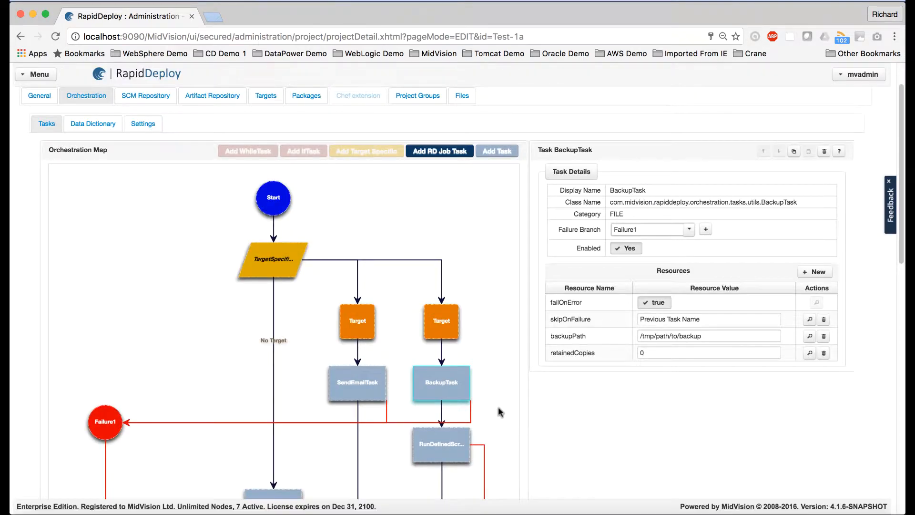
Open the RunDefinedScriptTask's details and examine its scriptToRun and scriptArgs resources.
{"action": "scroll", "coordinate": [499, 411], "scroll_direction": "down", "scroll_amount": 3}
{"action": "left_click", "coordinate": [441, 364]}
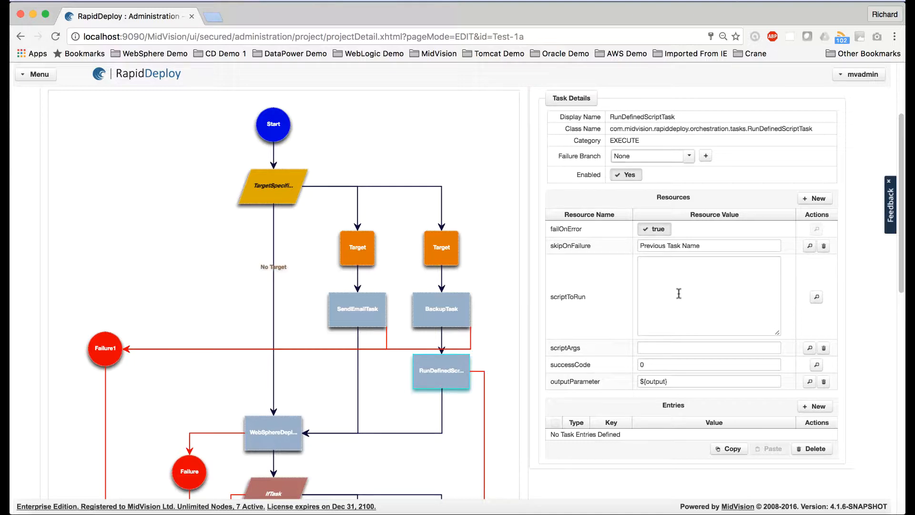
{"action": "left_click", "coordinate": [663, 274]}
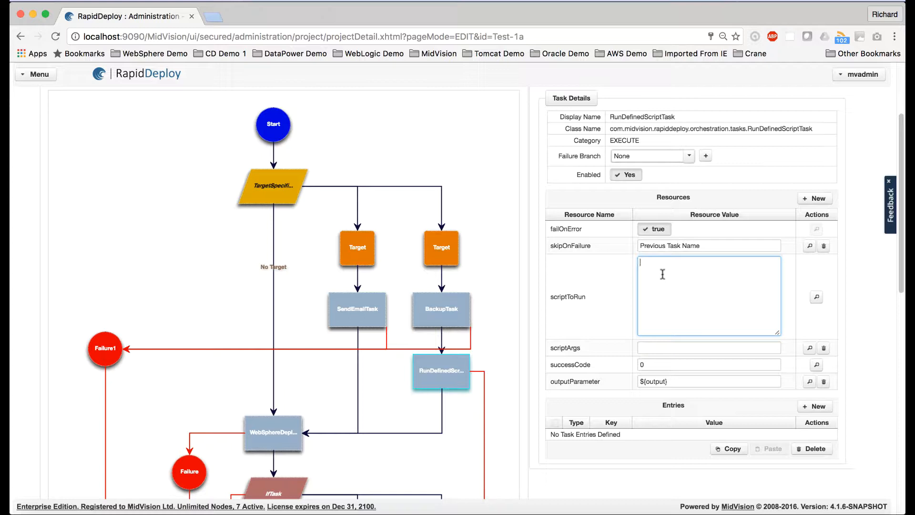
{"action": "left_click", "coordinate": [655, 347]}
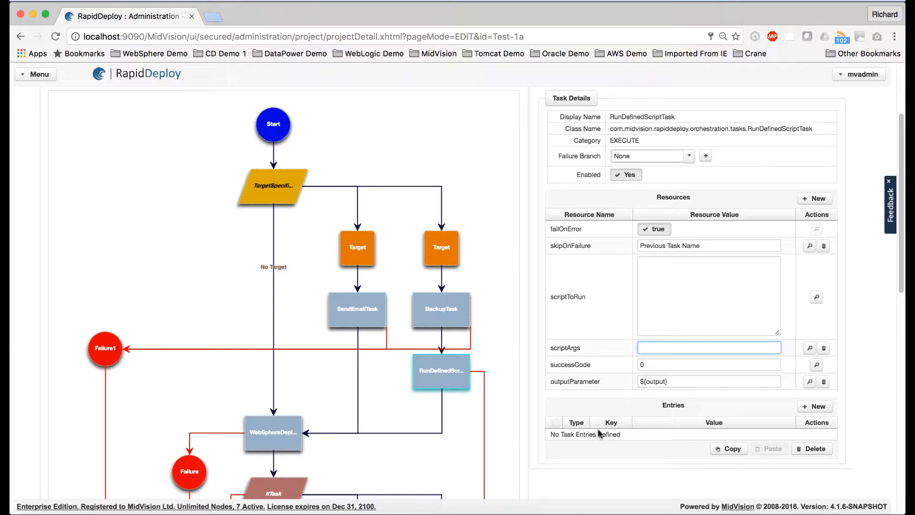
Examine the entry types offered for a new RunDefinedScriptTask entry, leave without adding one, and return to the scriptToRun resource.
{"action": "left_click", "coordinate": [819, 409]}
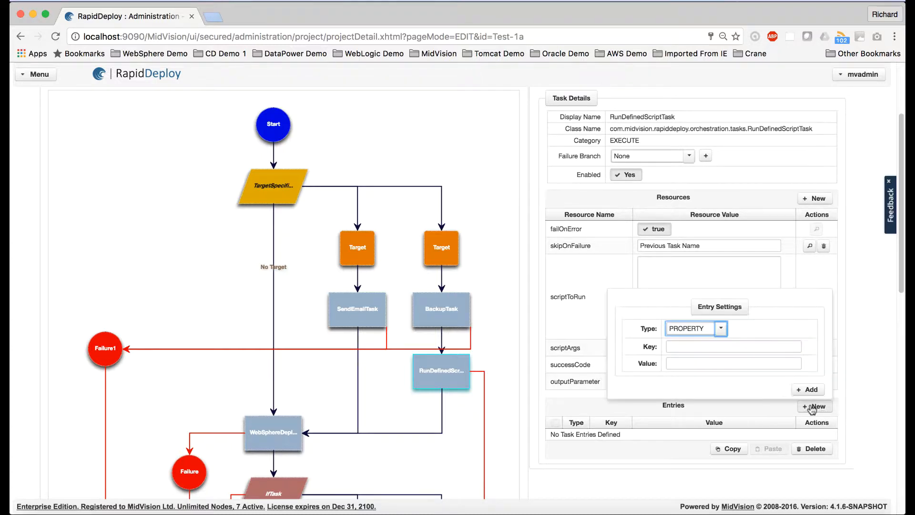
{"action": "left_click", "coordinate": [722, 329]}
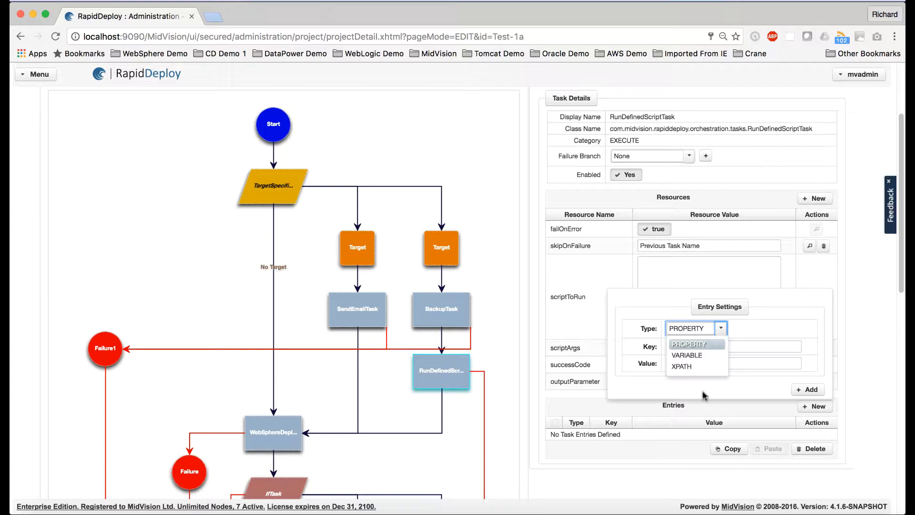
{"action": "left_click", "coordinate": [786, 322]}
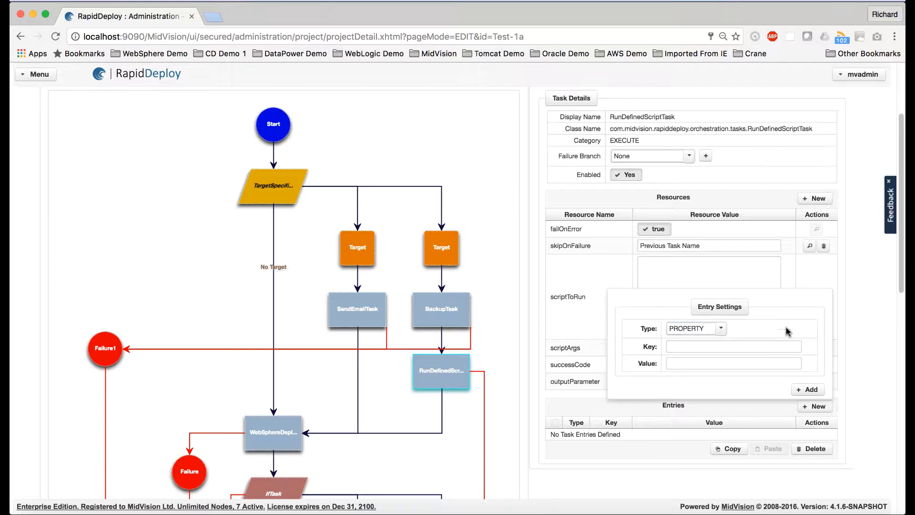
{"action": "left_click", "coordinate": [596, 318]}
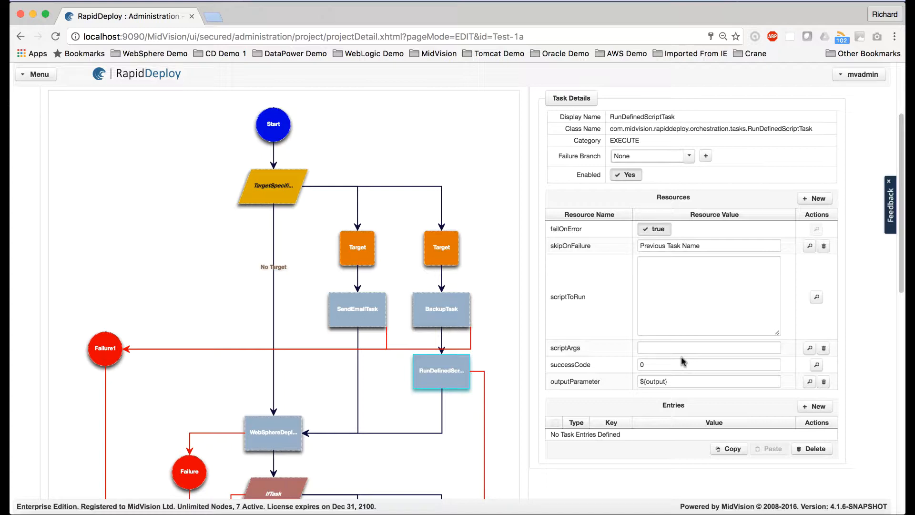
{"action": "left_click", "coordinate": [694, 298]}
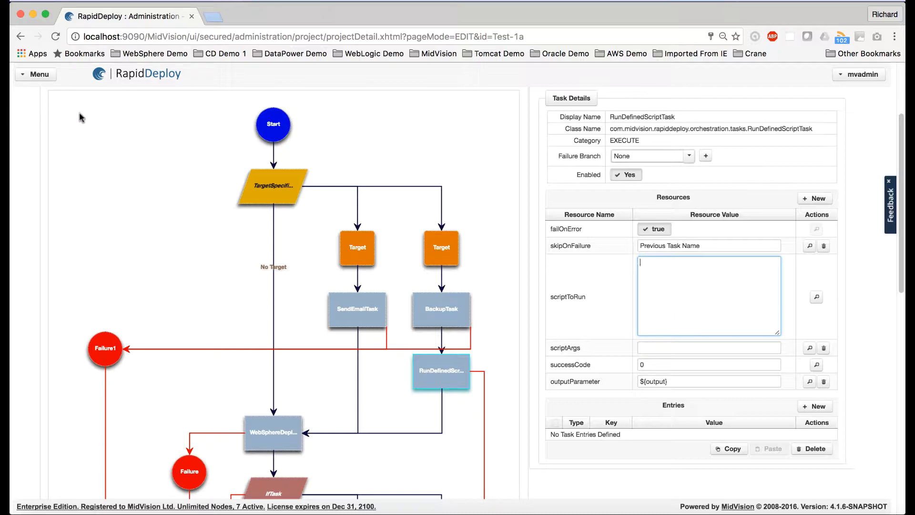
Go to My Job Plans and open the Tomcat-Dev-To-Prod-NEW-Version job plan.
{"action": "left_click", "coordinate": [36, 76]}
{"action": "mouse_move", "coordinate": [34, 147]}
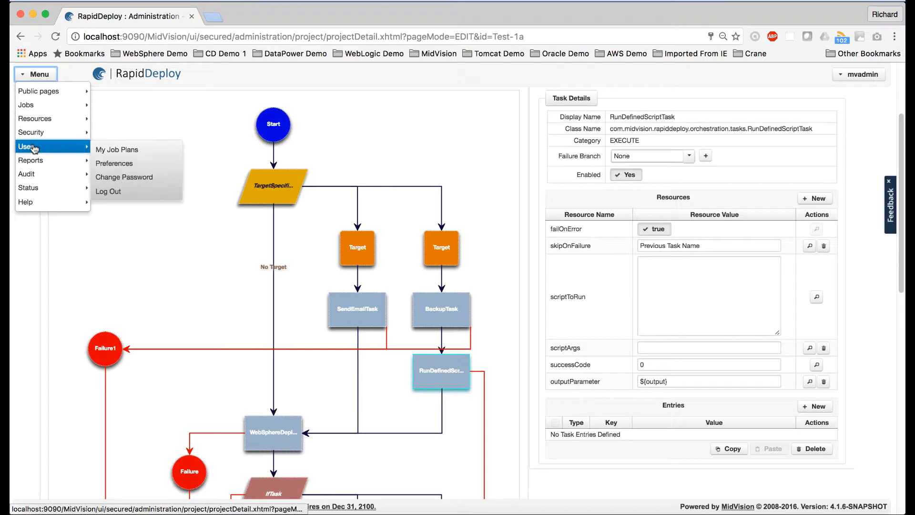
{"action": "left_click", "coordinate": [114, 150]}
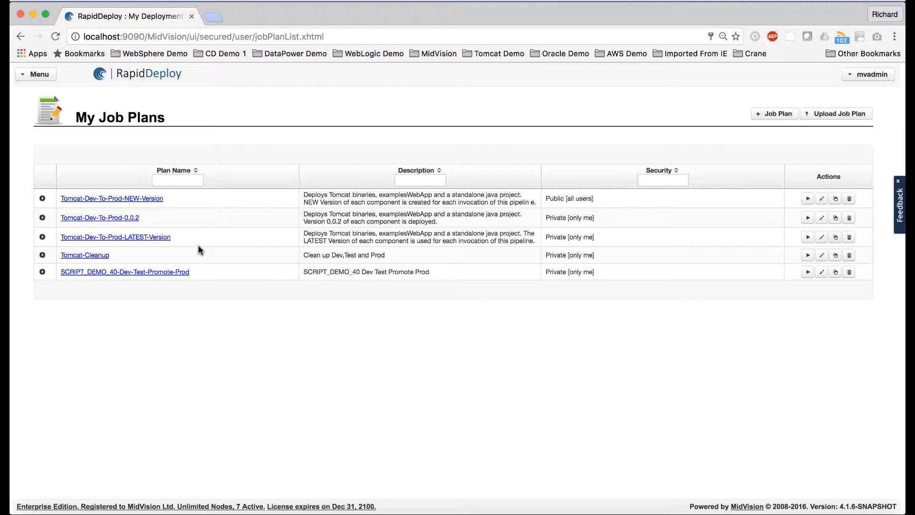
{"action": "left_click", "coordinate": [111, 200]}
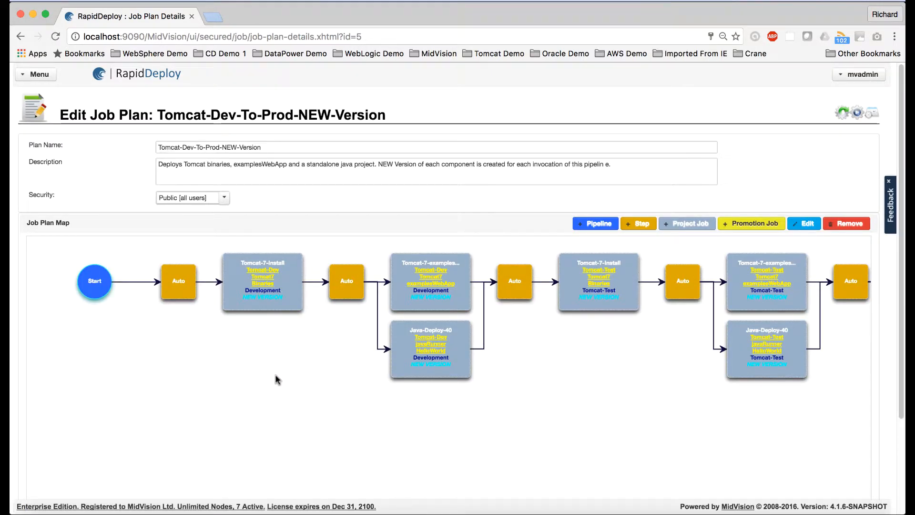
View the settings of the job plan's first Auto step and close them without changes.
{"action": "left_click", "coordinate": [179, 289]}
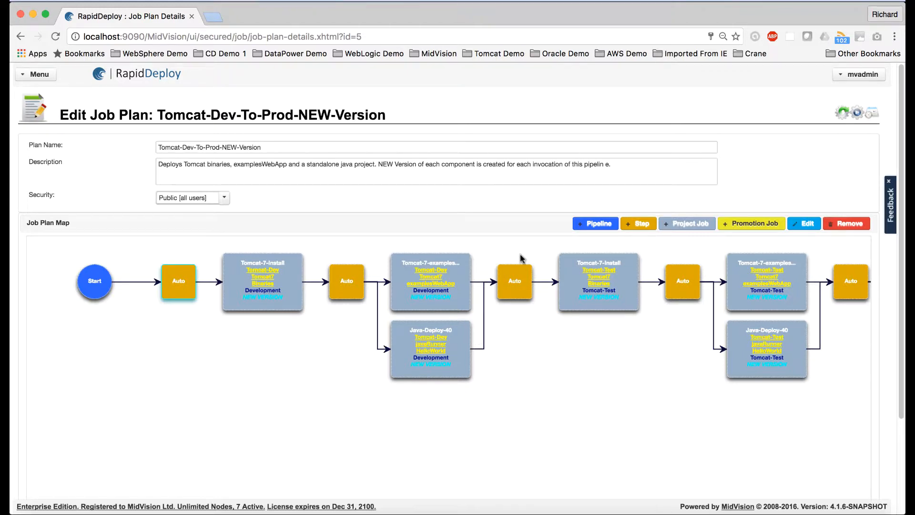
{"action": "double_click", "coordinate": [174, 282]}
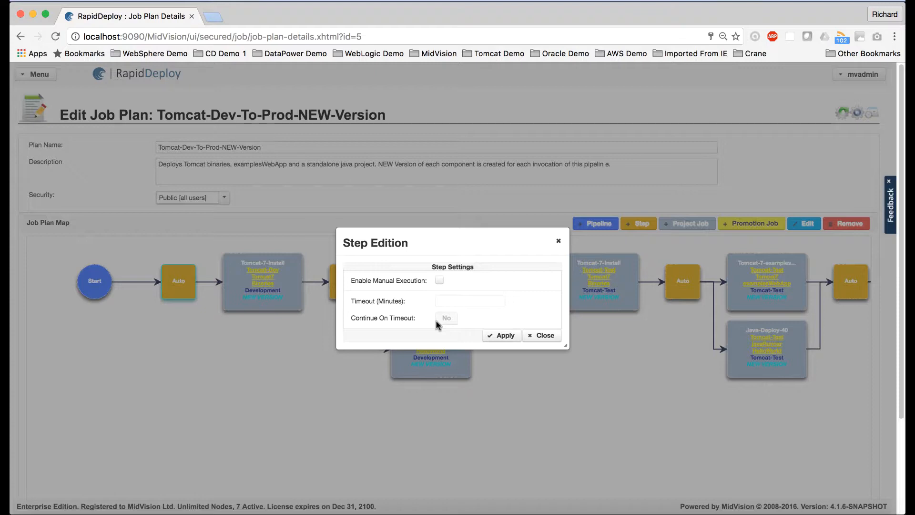
{"action": "left_click", "coordinate": [536, 337]}
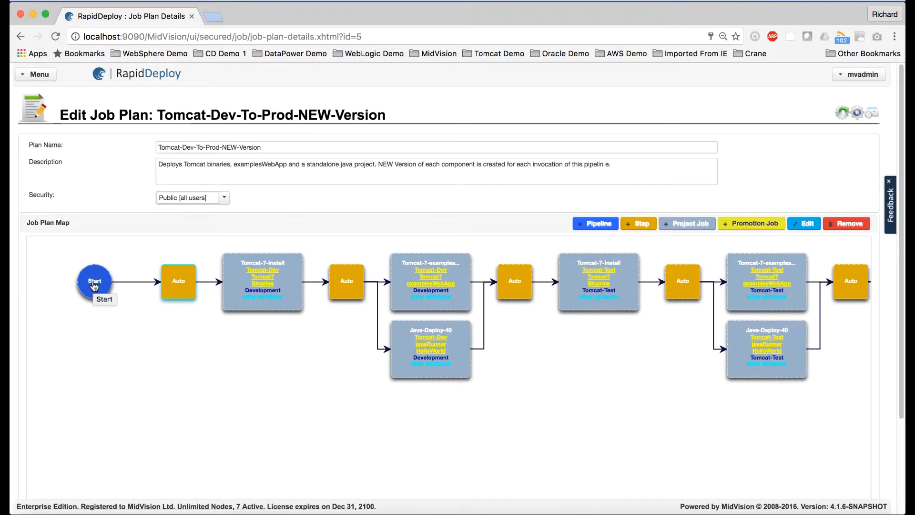
Enable scheduled execution for the pipeline's Start node, starting on 2016-09-21 at 14:11.
{"action": "left_click", "coordinate": [94, 284]}
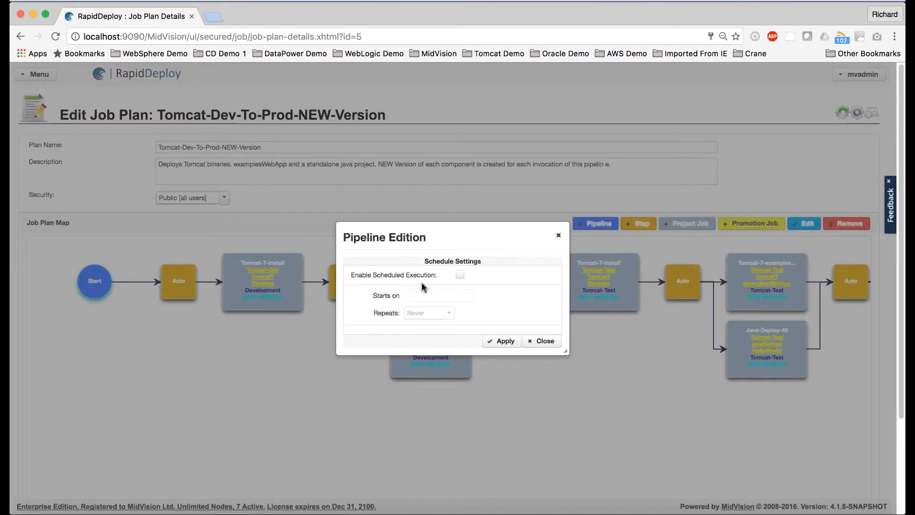
{"action": "left_click", "coordinate": [460, 275]}
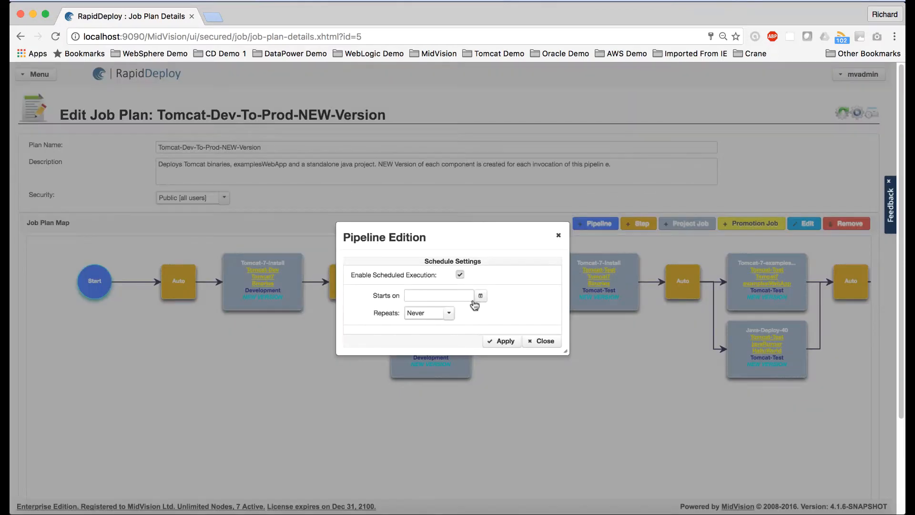
{"action": "left_click", "coordinate": [480, 296]}
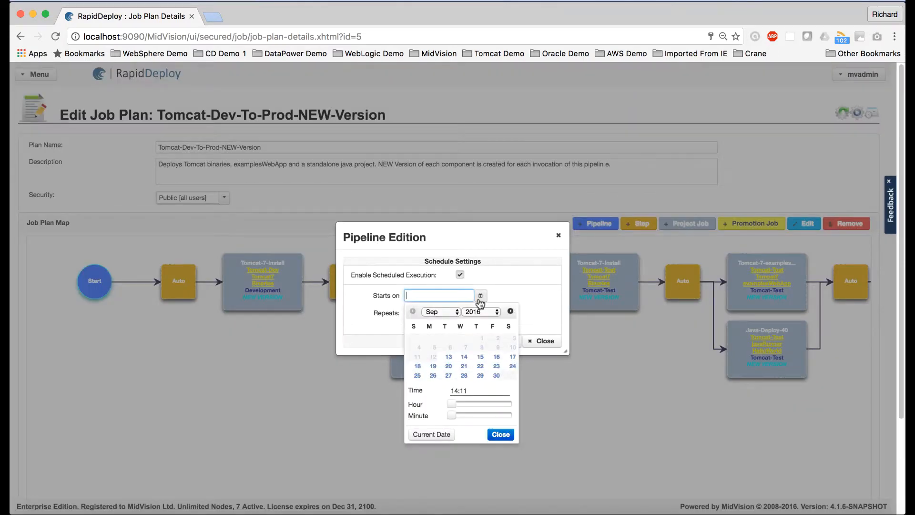
{"action": "left_click", "coordinate": [464, 365]}
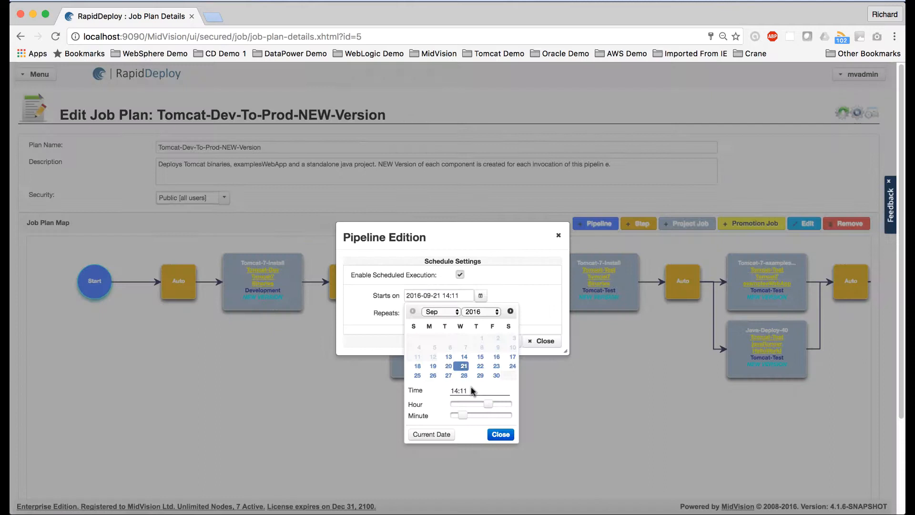
{"action": "left_click", "coordinate": [502, 435]}
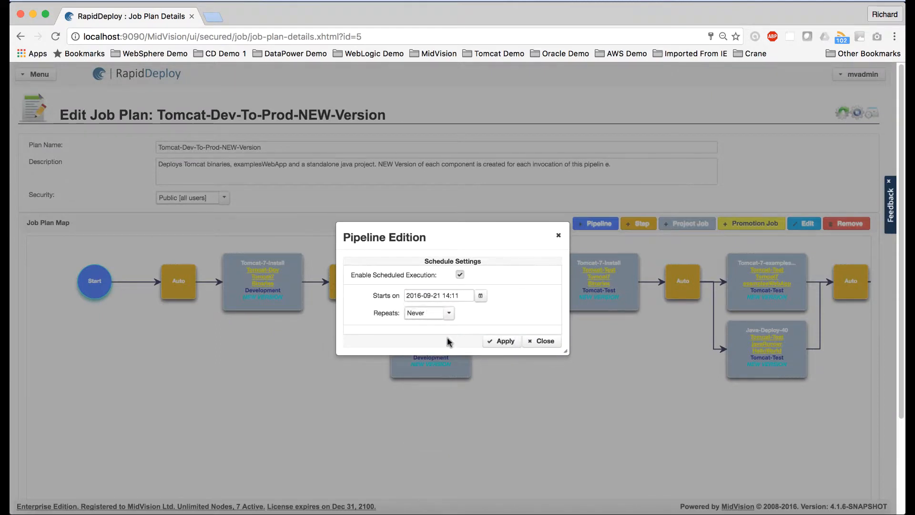
Set the pipeline schedule to repeat hourly, every 12 hours, ending on 2016-09-28 at 14:11, and apply it.
{"action": "left_click", "coordinate": [448, 314]}
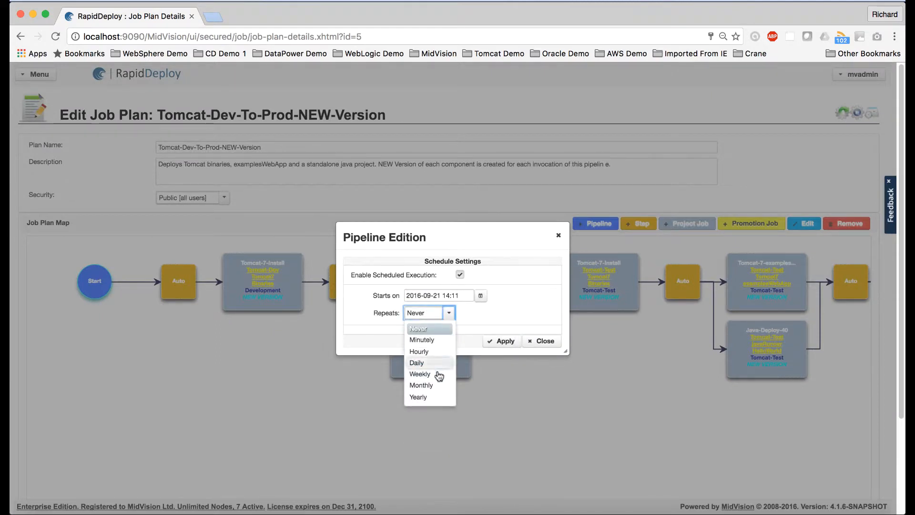
{"action": "left_click", "coordinate": [431, 353]}
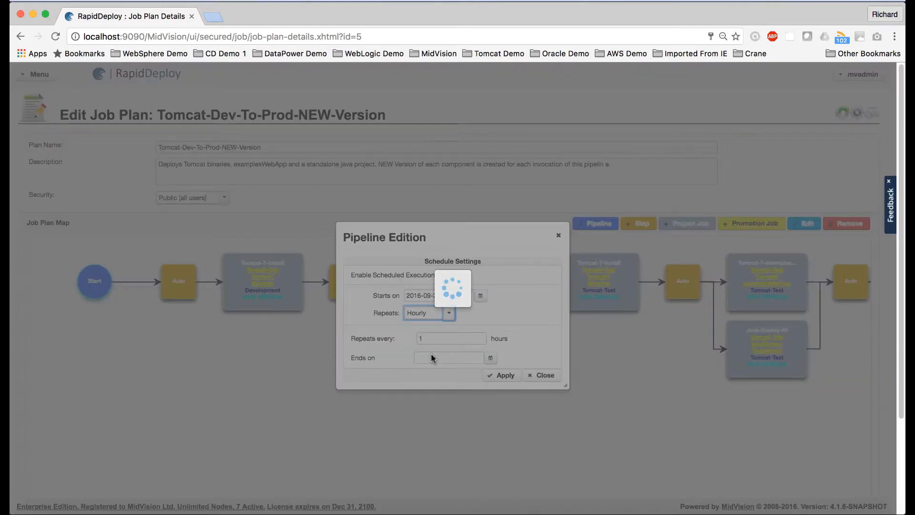
{"action": "left_click", "coordinate": [431, 340]}
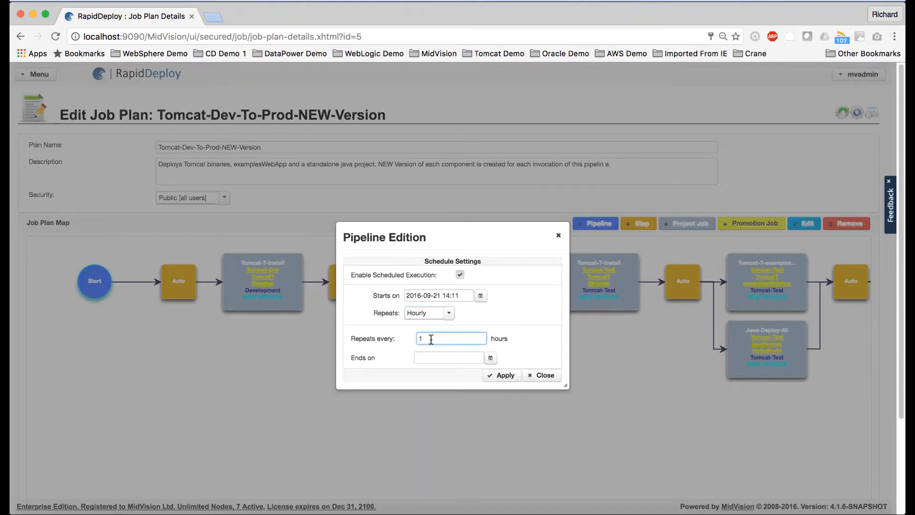
{"action": "type", "text": "2"}
{"action": "left_click", "coordinate": [491, 359]}
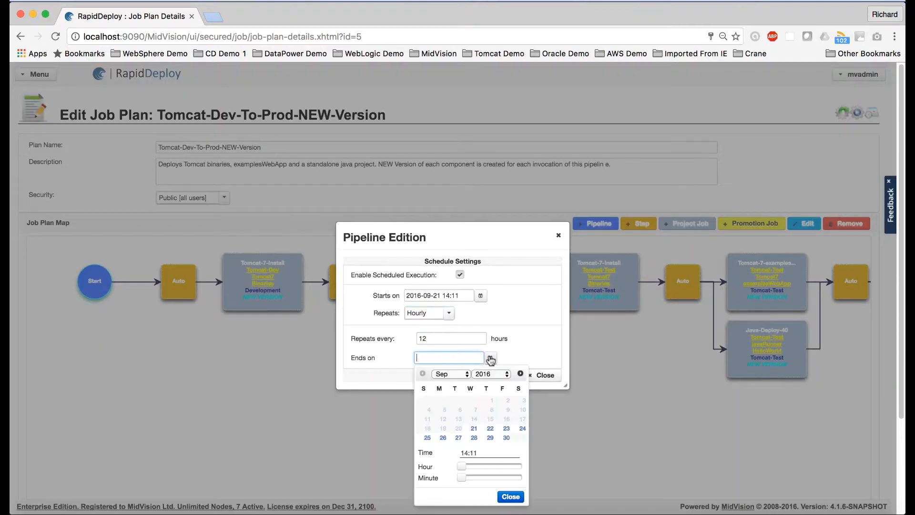
{"action": "left_click", "coordinate": [474, 437]}
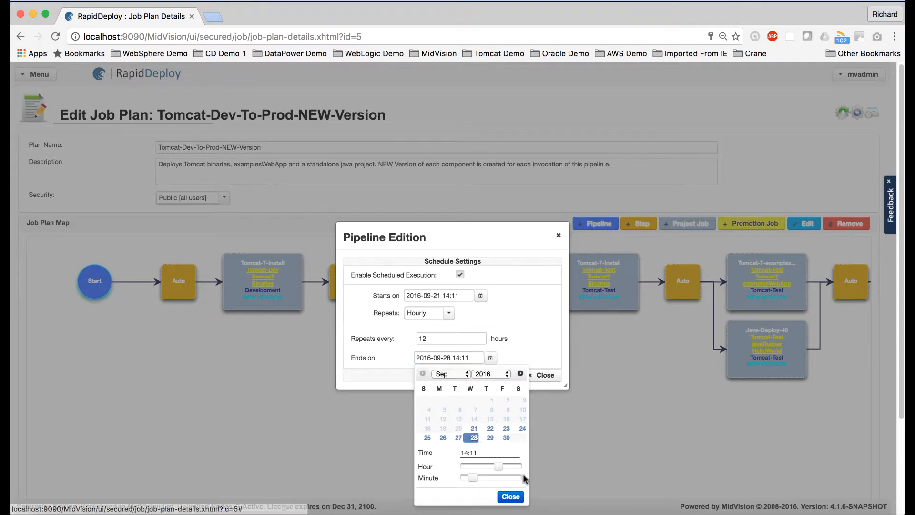
{"action": "left_click", "coordinate": [511, 496]}
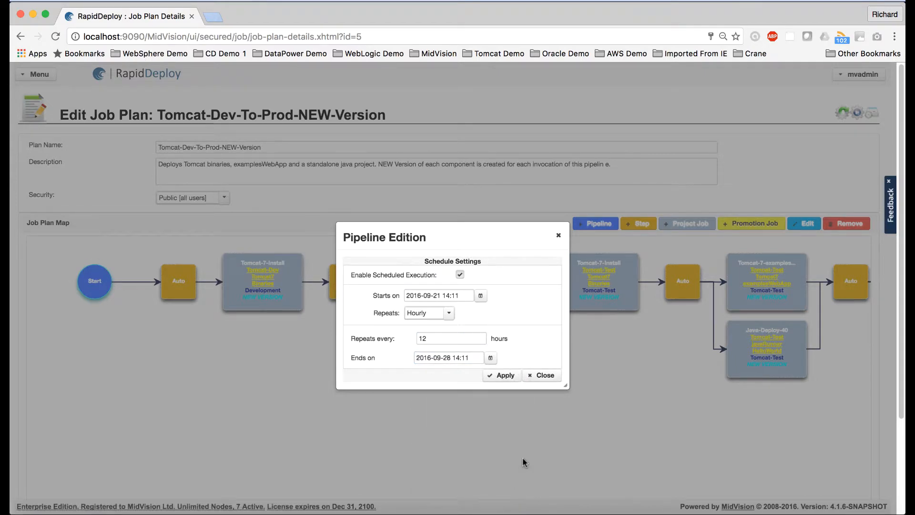
{"action": "left_click", "coordinate": [502, 375]}
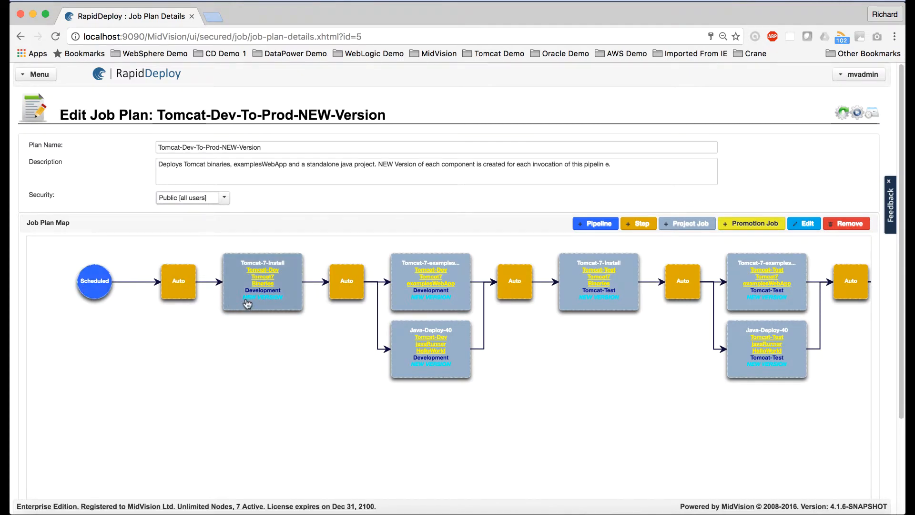
Examine the first Tomcat-7-Install job's settings and its available versions, and close them without changes.
{"action": "mouse_move", "coordinate": [271, 299]}
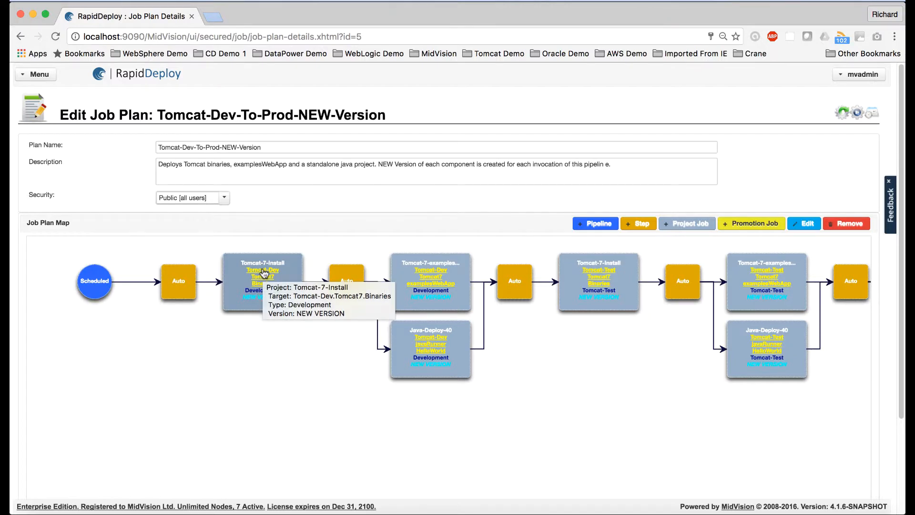
{"action": "left_click", "coordinate": [287, 262]}
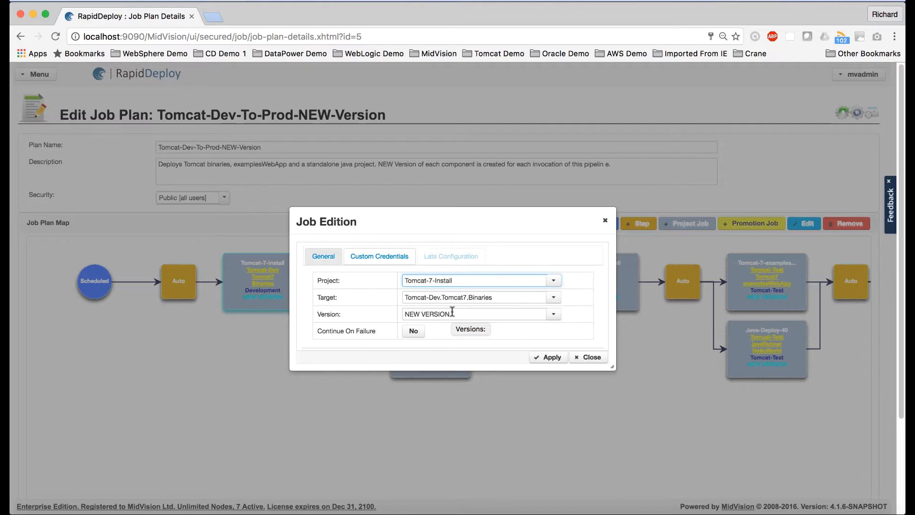
{"action": "left_click", "coordinate": [554, 314]}
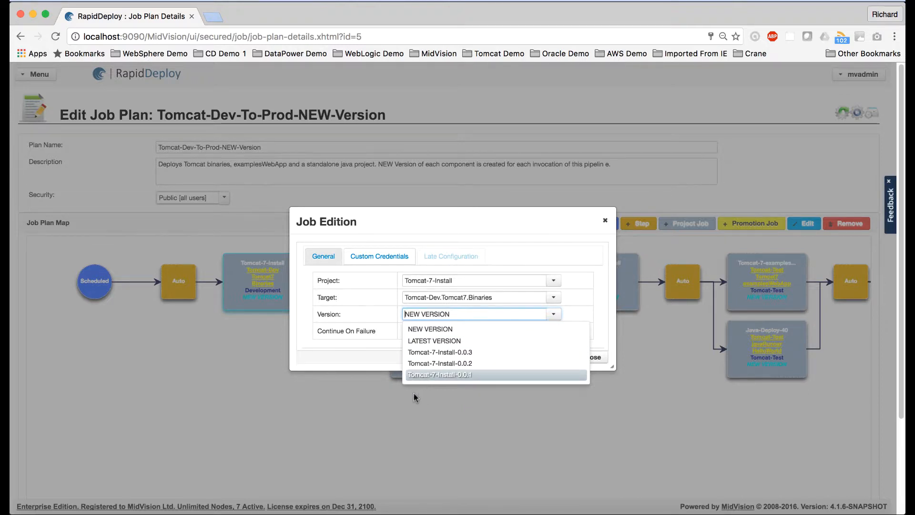
{"action": "left_click", "coordinate": [343, 413]}
{"action": "left_click", "coordinate": [591, 356]}
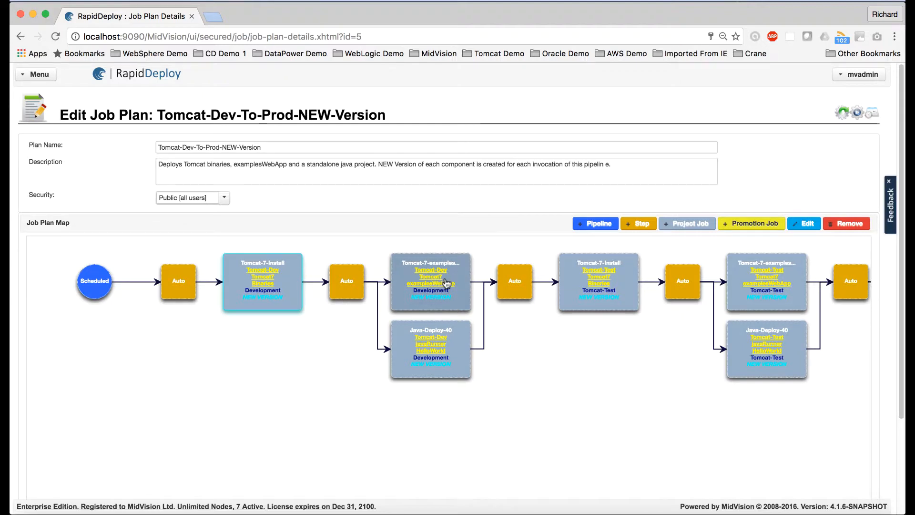
Examine the development Tomcat-7-examplesWebApp-Deployment job's settings and its available versions, and close them without changes.
{"action": "mouse_move", "coordinate": [446, 283]}
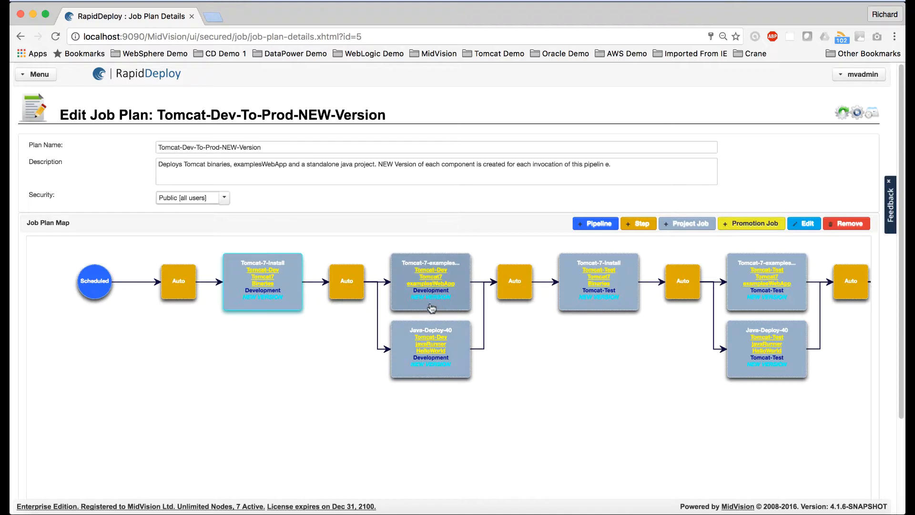
{"action": "left_click", "coordinate": [460, 266]}
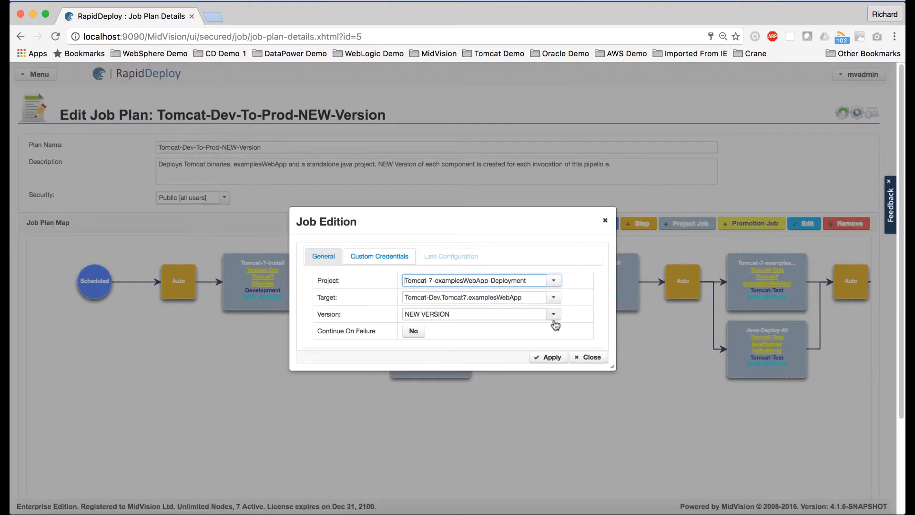
{"action": "left_click", "coordinate": [554, 317]}
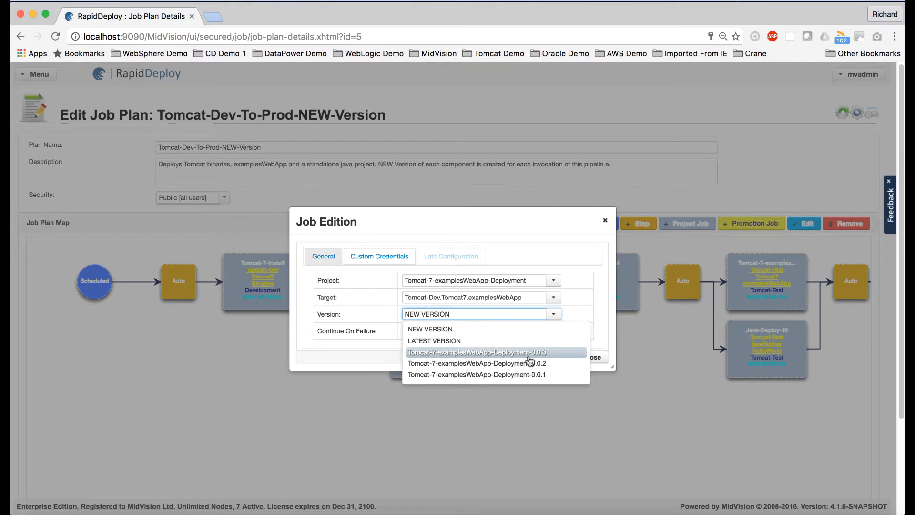
{"action": "left_click", "coordinate": [449, 436]}
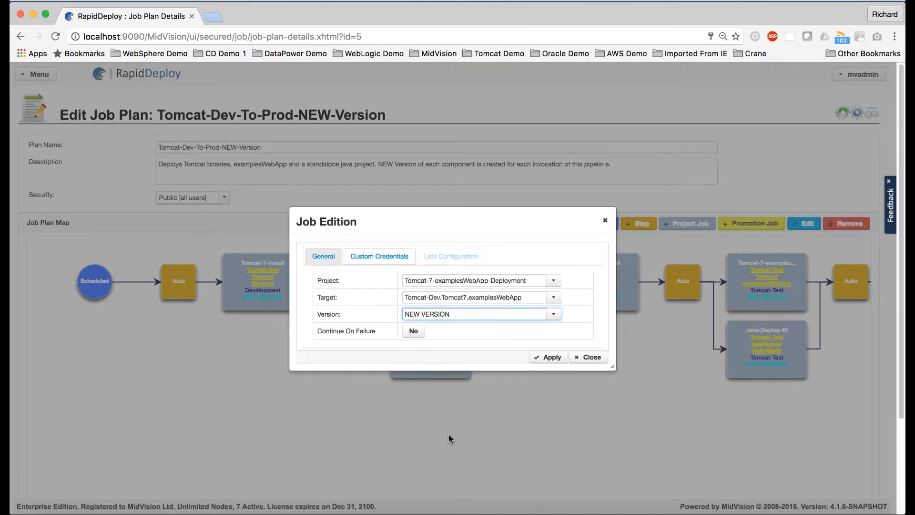
{"action": "left_click", "coordinate": [605, 221]}
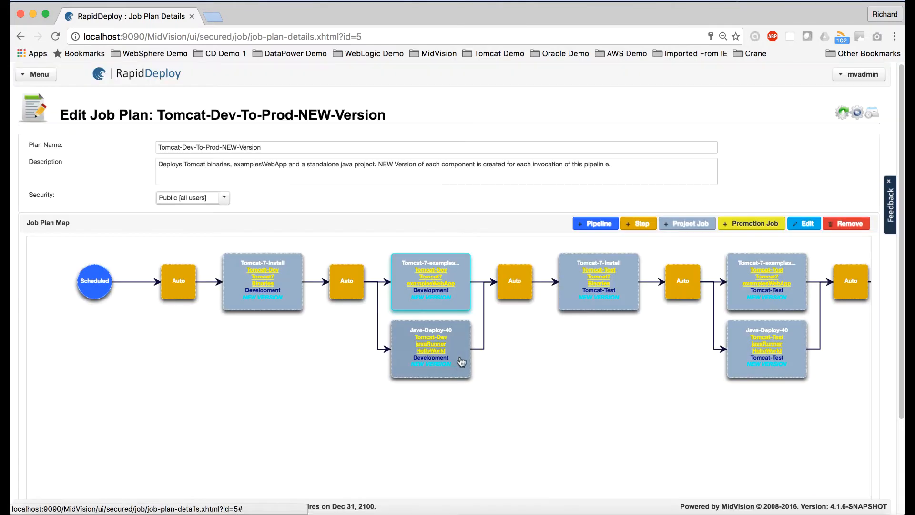
Examine the development Java-Deploy-40 job's settings and its available versions, and close them without changes.
{"action": "mouse_move", "coordinate": [434, 358]}
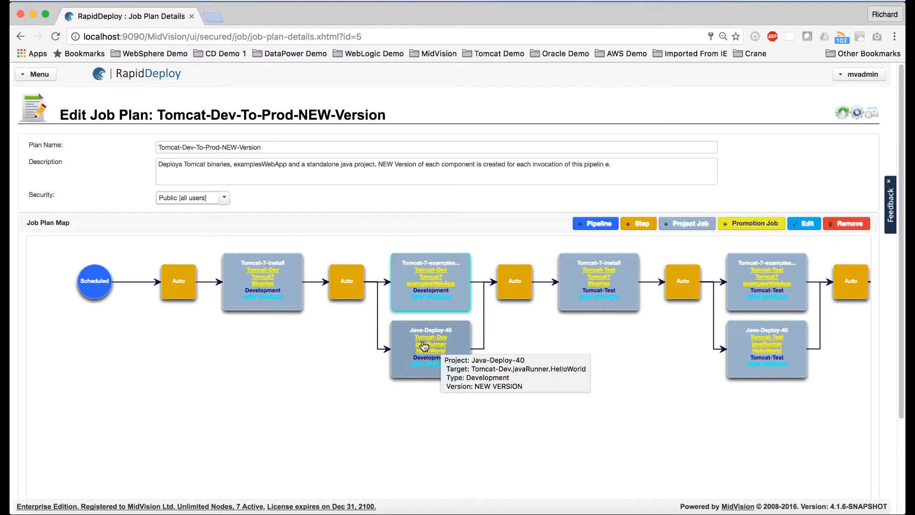
{"action": "left_click", "coordinate": [463, 330]}
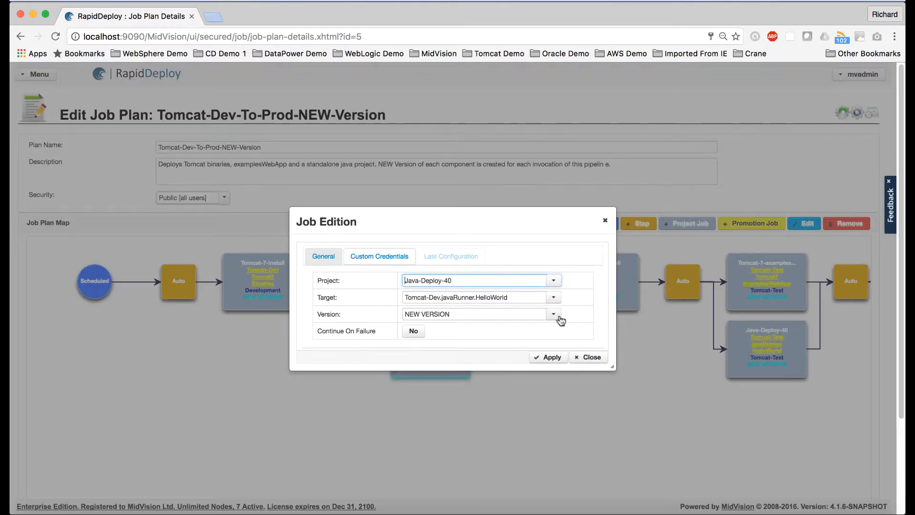
{"action": "left_click", "coordinate": [556, 315]}
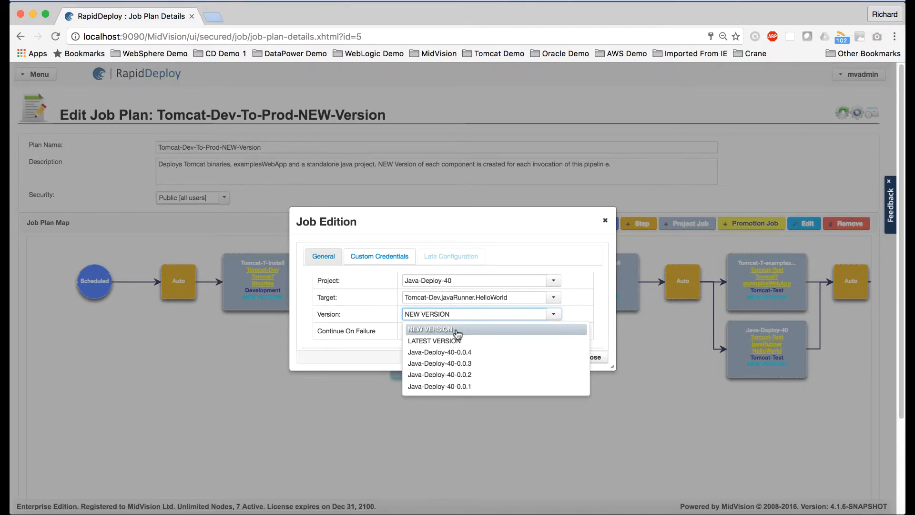
{"action": "left_click", "coordinate": [605, 220]}
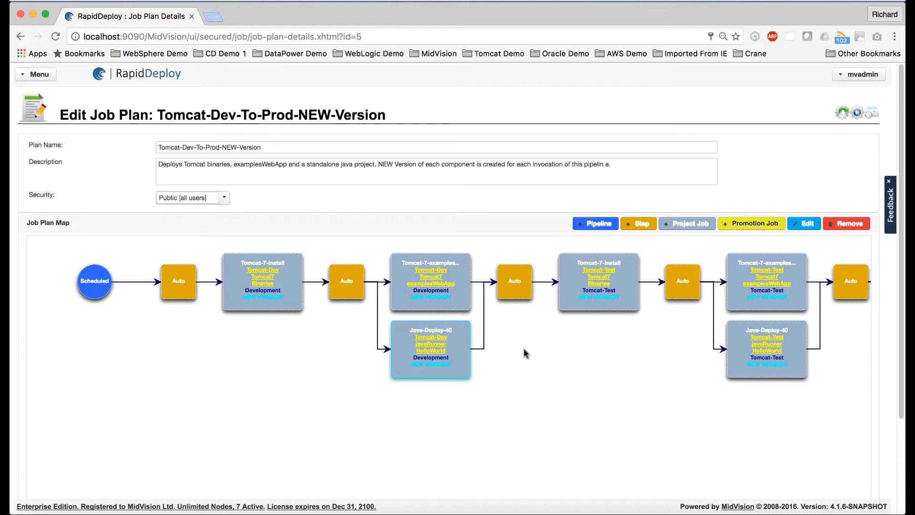
Review the Tomcat-Test stage of the job plan map, including its install, web app and Java deployment jobs.
{"action": "scroll", "coordinate": [649, 358], "scroll_direction": "right", "scroll_amount": 5}
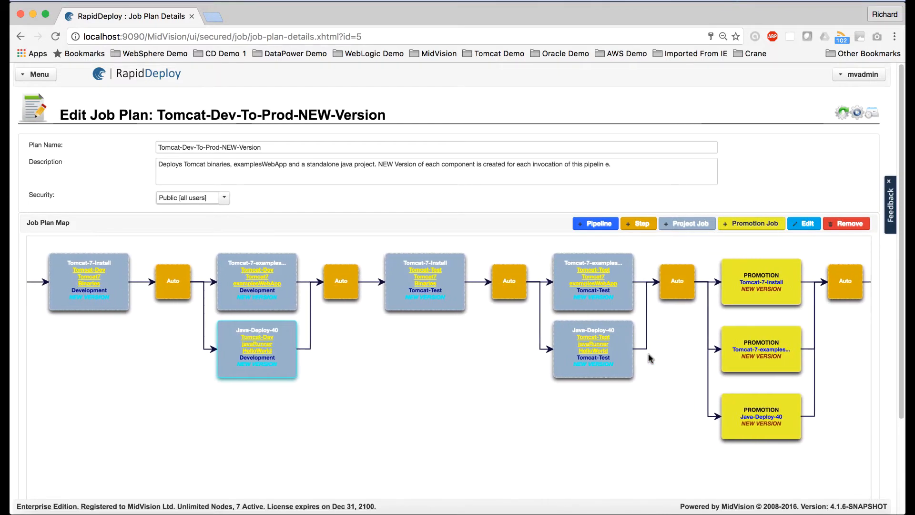
{"action": "scroll", "coordinate": [648, 357], "scroll_direction": "left", "scroll_amount": 5}
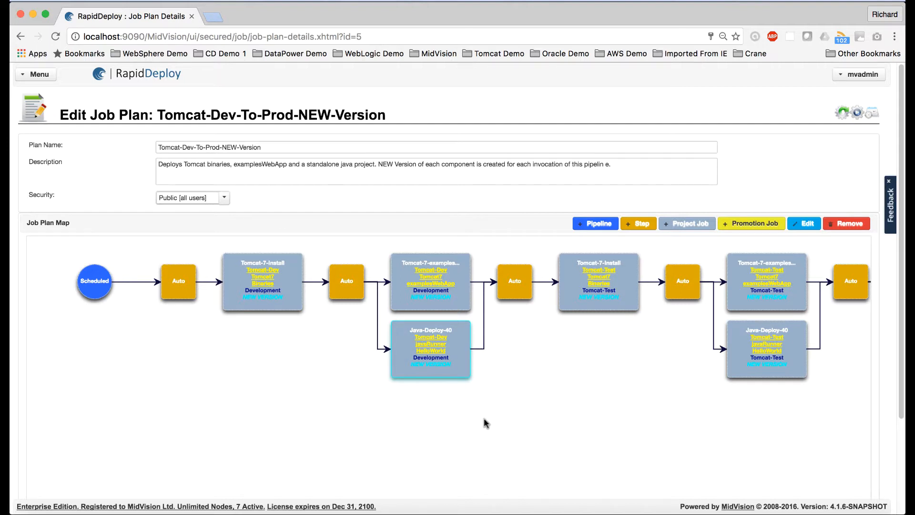
{"action": "scroll", "coordinate": [484, 423], "scroll_direction": "right", "scroll_amount": 5}
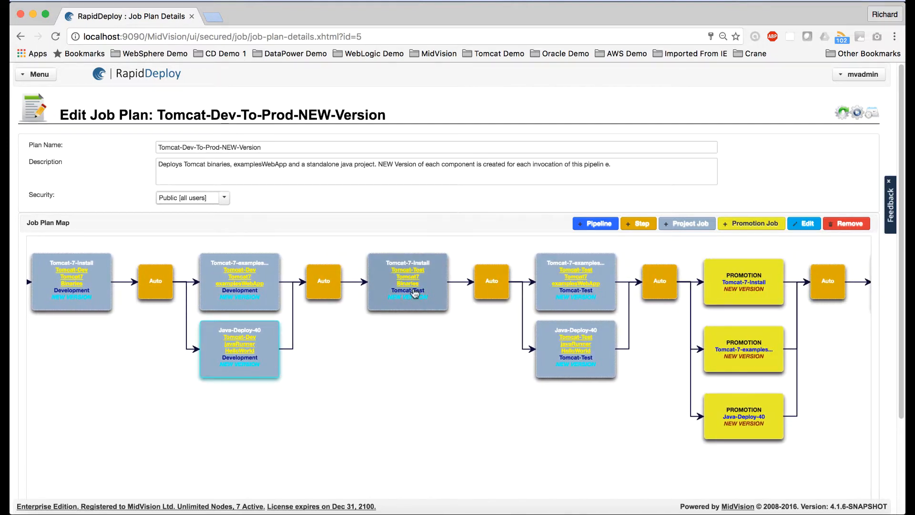
{"action": "mouse_move", "coordinate": [411, 279]}
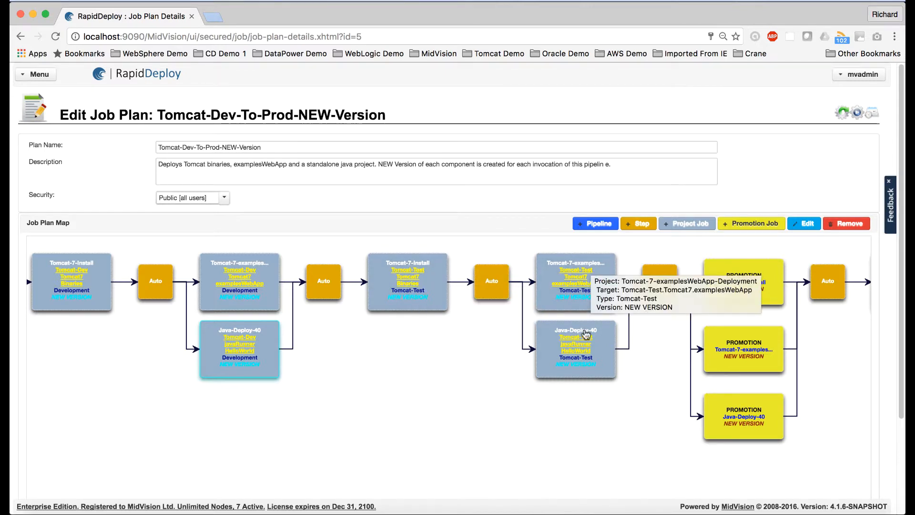
{"action": "mouse_move", "coordinate": [581, 356]}
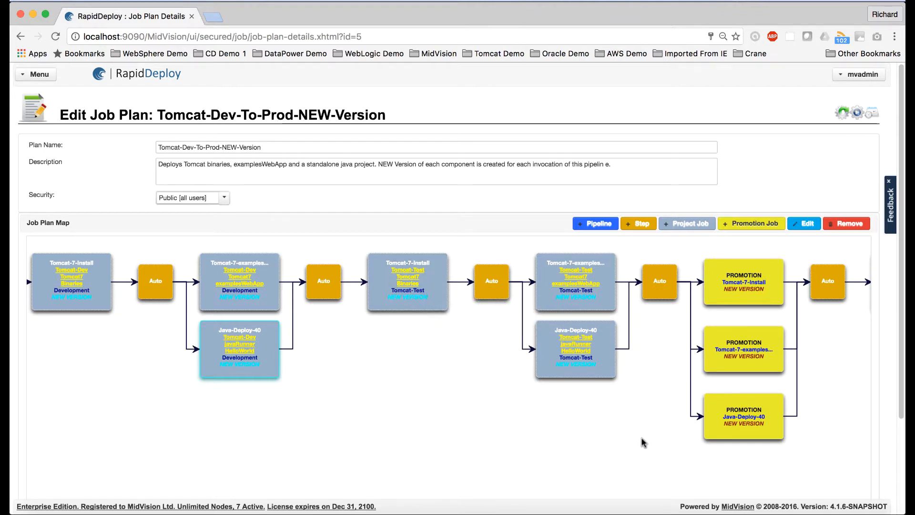
Review the promotion jobs and the Tomcat-Production stage of the job plan map up to the Finish node.
{"action": "scroll", "coordinate": [645, 446], "scroll_direction": "right", "scroll_amount": 3}
{"action": "scroll", "coordinate": [643, 443], "scroll_direction": "right", "scroll_amount": 3}
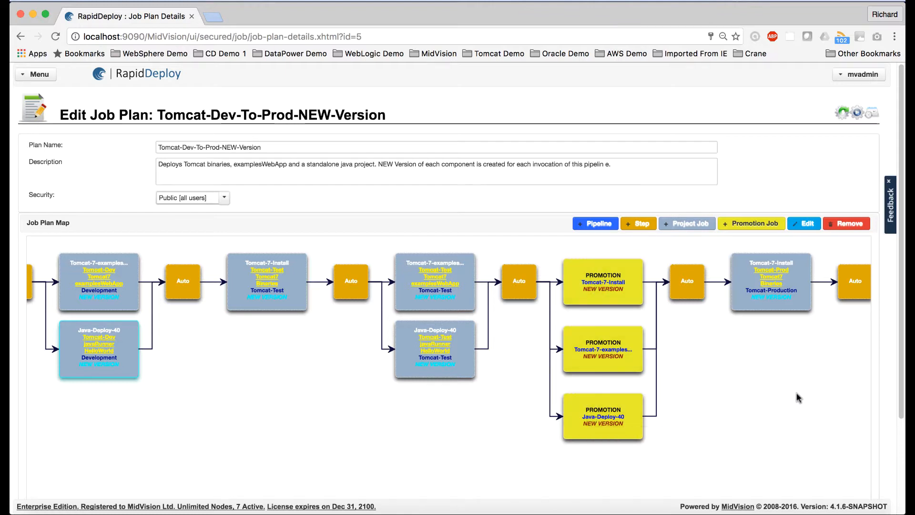
{"action": "scroll", "coordinate": [799, 397], "scroll_direction": "right", "scroll_amount": 2}
{"action": "scroll", "coordinate": [799, 397], "scroll_direction": "right", "scroll_amount": 5}
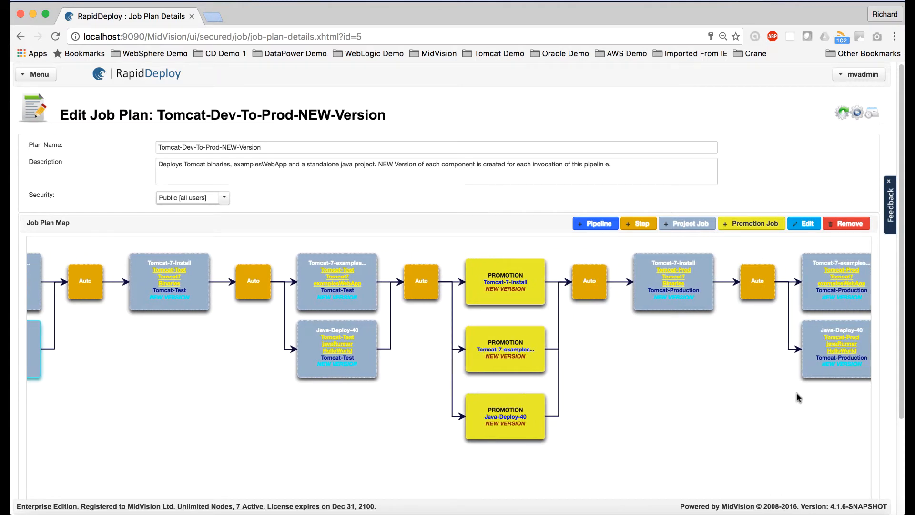
{"action": "scroll", "coordinate": [799, 397], "scroll_direction": "right", "scroll_amount": 1}
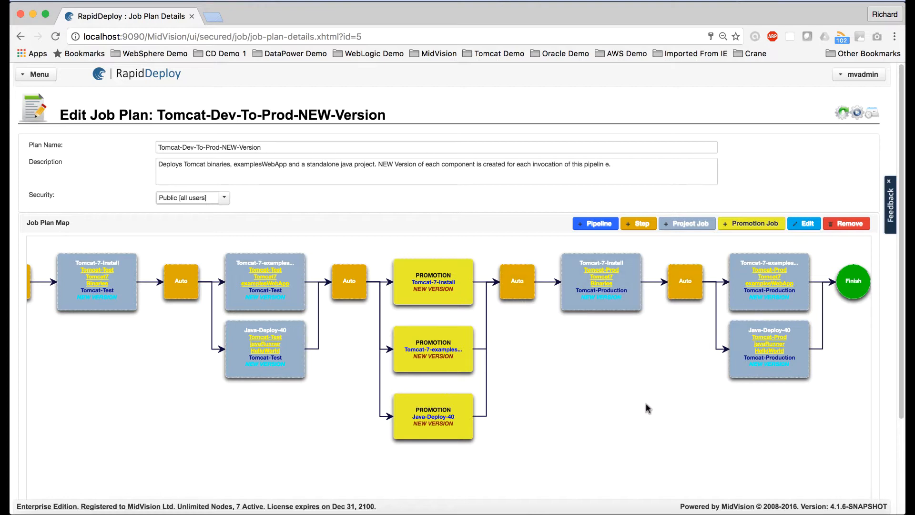
Go to the project of the development Tomcat-7-Install job, examine its orchestration map, and return to the job plan.
{"action": "scroll", "coordinate": [646, 407], "scroll_direction": "left", "scroll_amount": 10}
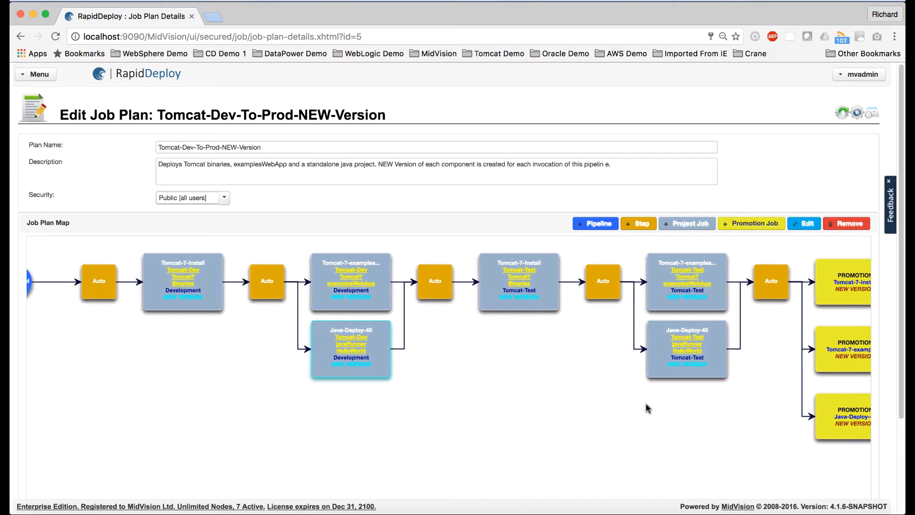
{"action": "scroll", "coordinate": [253, 360], "scroll_direction": "left", "scroll_amount": 2}
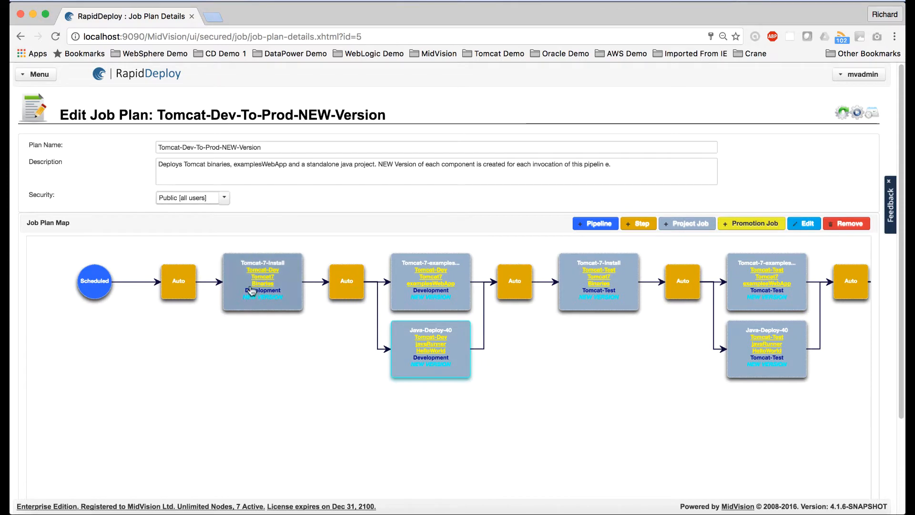
{"action": "left_click", "coordinate": [260, 277]}
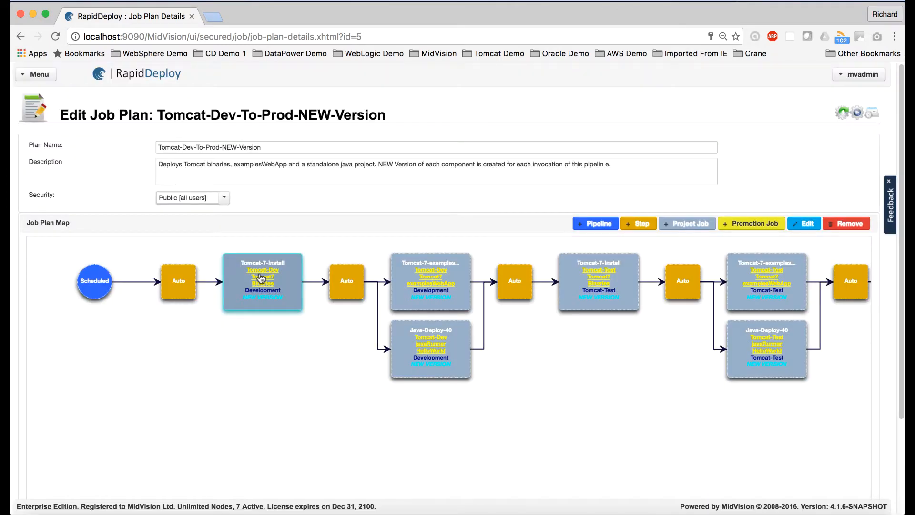
{"action": "right_click", "coordinate": [261, 277]}
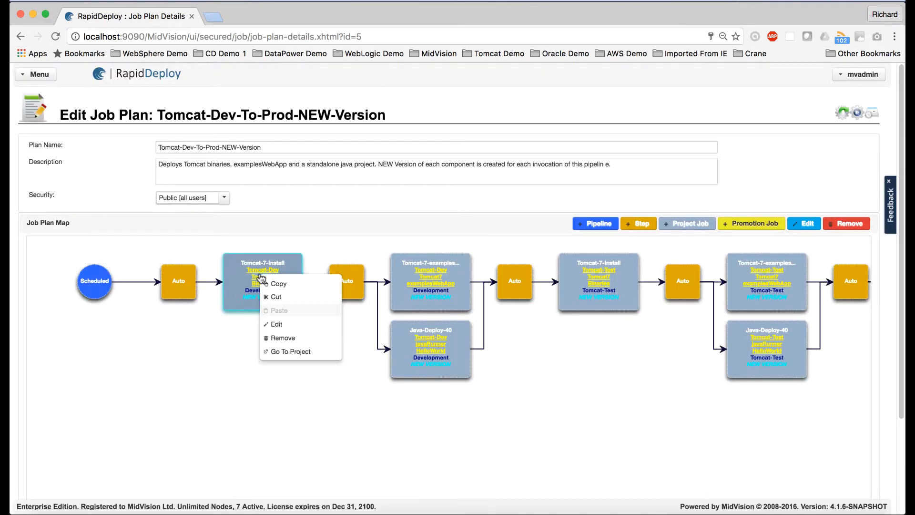
{"action": "left_click", "coordinate": [291, 352]}
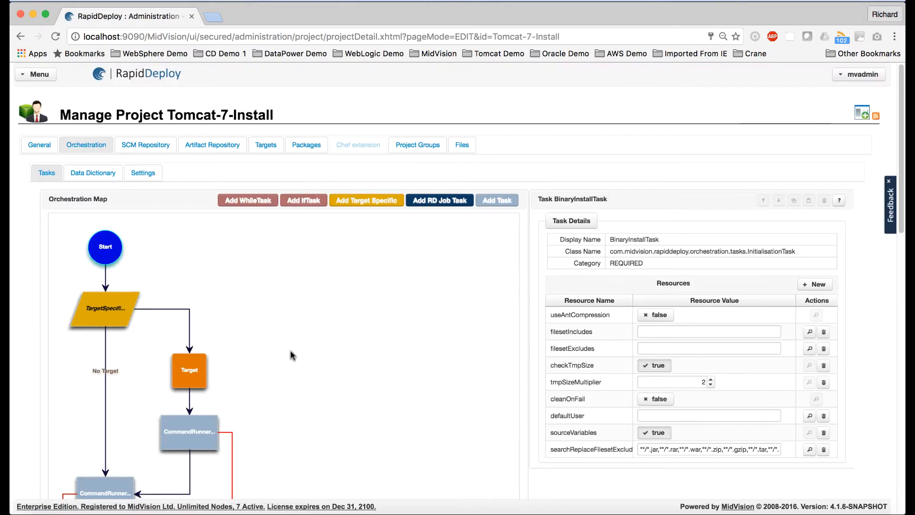
{"action": "scroll", "coordinate": [290, 351], "scroll_direction": "down", "scroll_amount": 5}
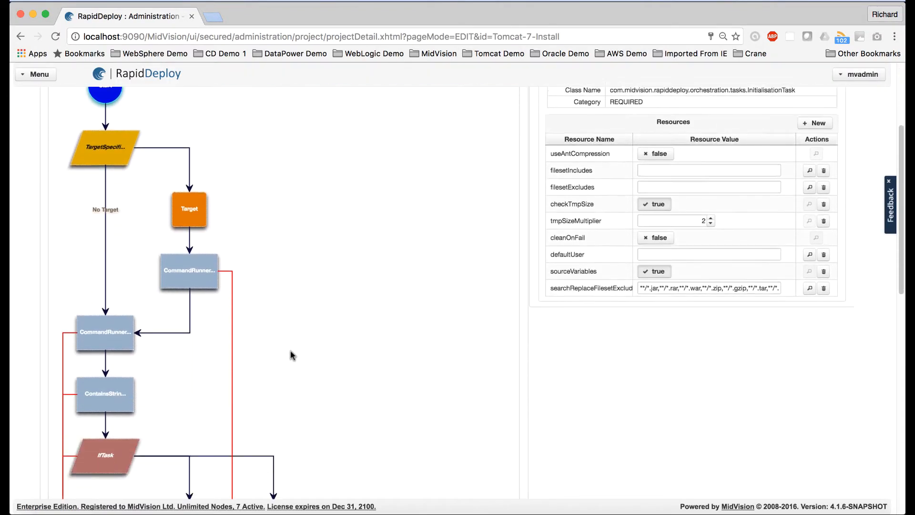
{"action": "scroll", "coordinate": [292, 355], "scroll_direction": "down", "scroll_amount": 5}
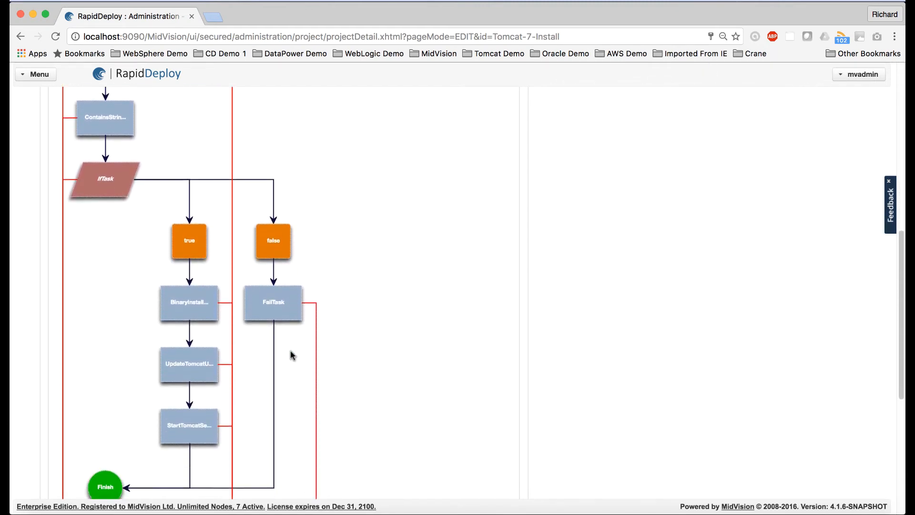
{"action": "scroll", "coordinate": [292, 355], "scroll_direction": "down", "scroll_amount": 3}
{"action": "scroll", "coordinate": [292, 355], "scroll_direction": "up", "scroll_amount": 12}
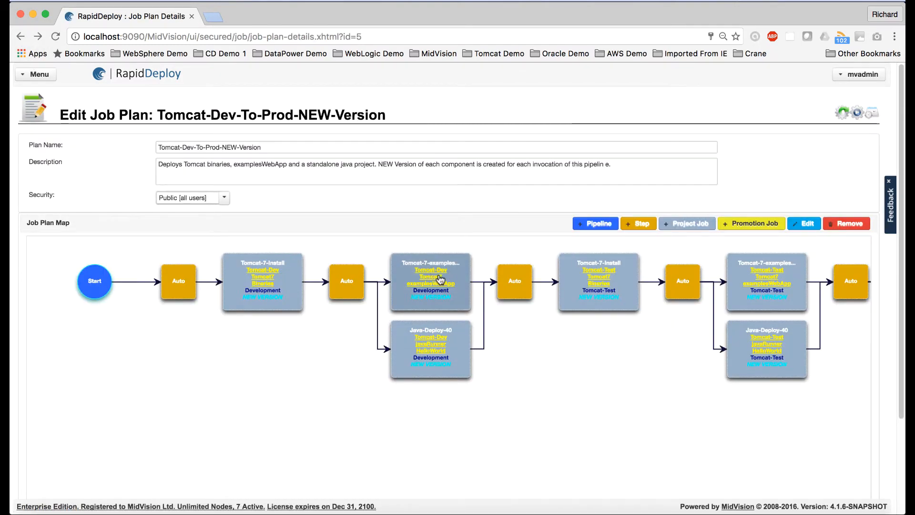
Go to the project of the development examplesWebApp job, examine its orchestration map down to the end, and return to the job plan.
{"action": "right_click", "coordinate": [436, 278]}
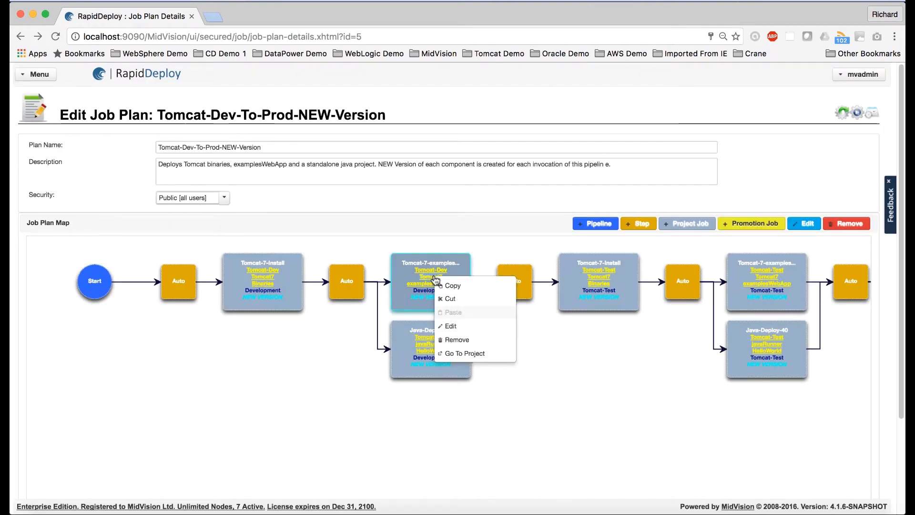
{"action": "left_click", "coordinate": [467, 353]}
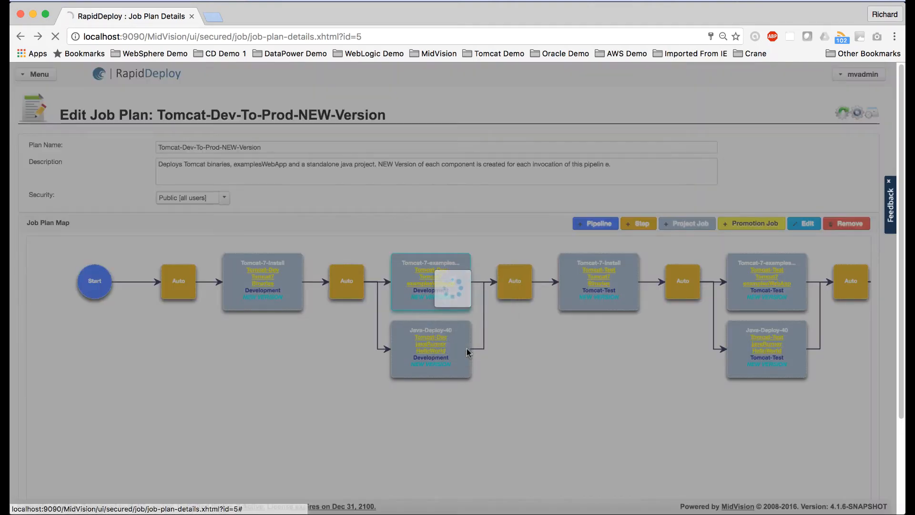
{"action": "scroll", "coordinate": [389, 395], "scroll_direction": "down", "scroll_amount": 3}
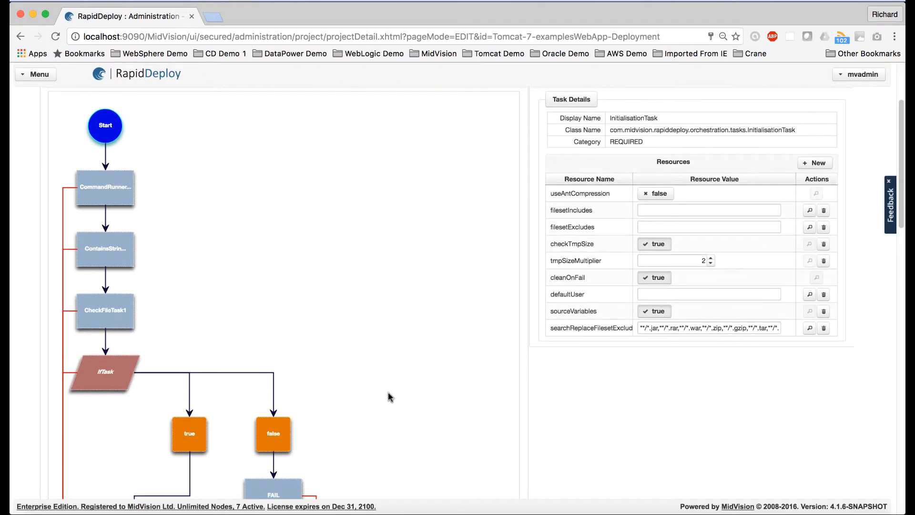
{"action": "scroll", "coordinate": [389, 394], "scroll_direction": "down", "scroll_amount": 5}
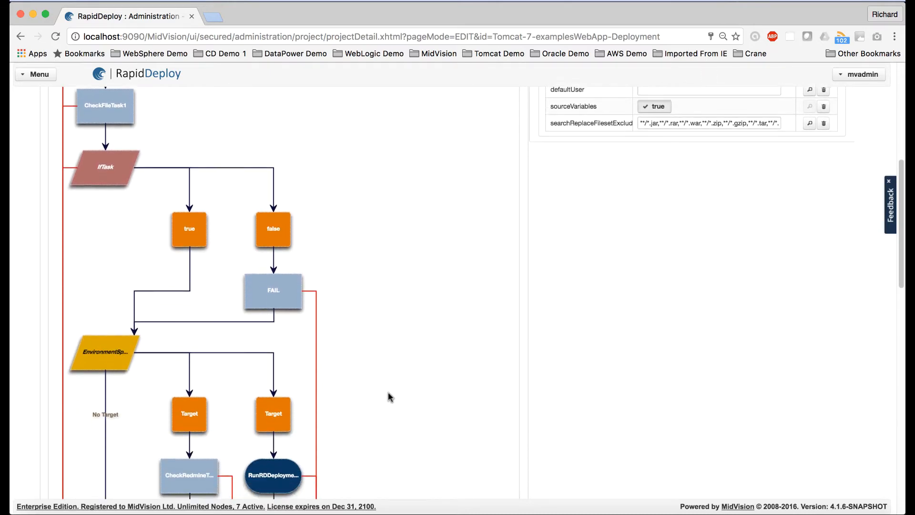
{"action": "scroll", "coordinate": [389, 395], "scroll_direction": "down", "scroll_amount": 5}
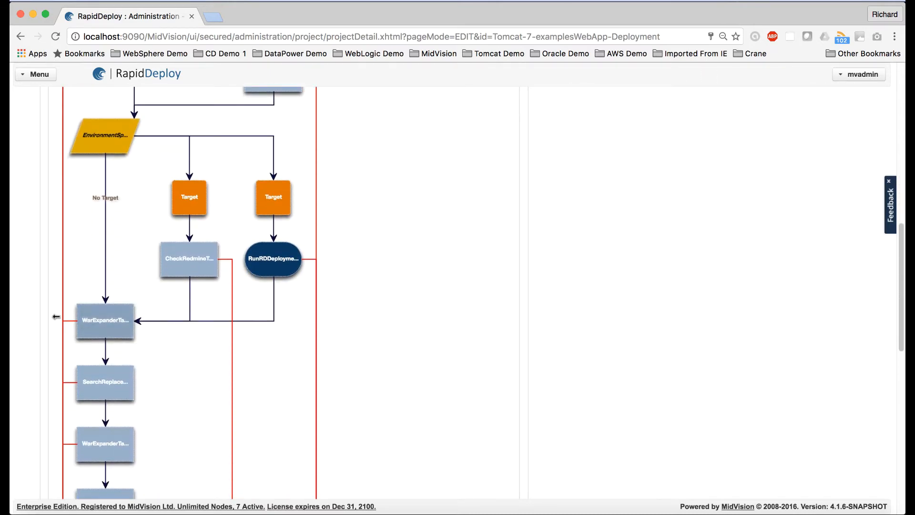
{"action": "scroll", "coordinate": [160, 386], "scroll_direction": "down", "scroll_amount": 3}
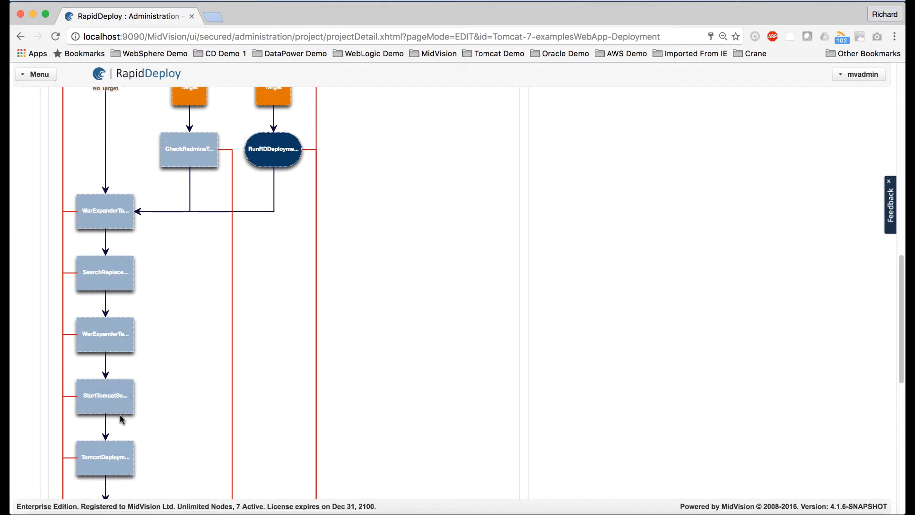
{"action": "scroll", "coordinate": [118, 409], "scroll_direction": "down", "scroll_amount": 2}
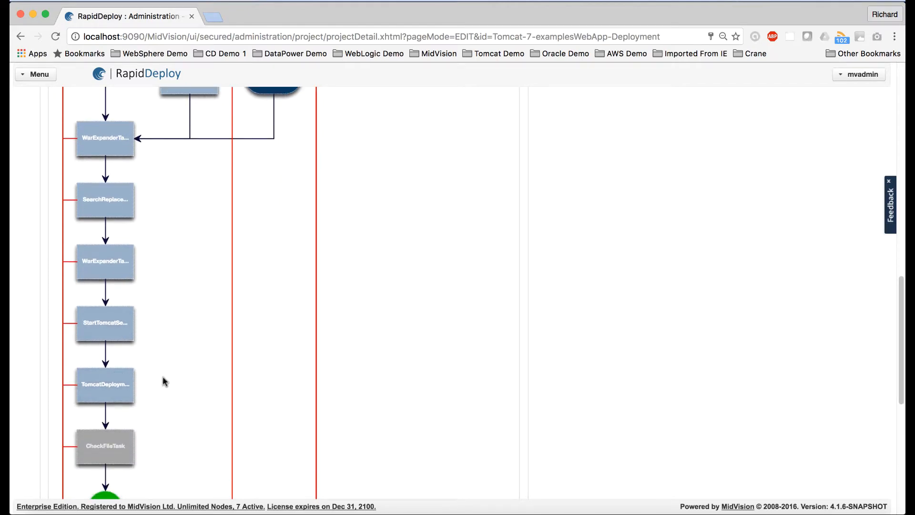
{"action": "scroll", "coordinate": [163, 382], "scroll_direction": "down", "scroll_amount": 4}
{"action": "scroll", "coordinate": [163, 381], "scroll_direction": "up", "scroll_amount": 12}
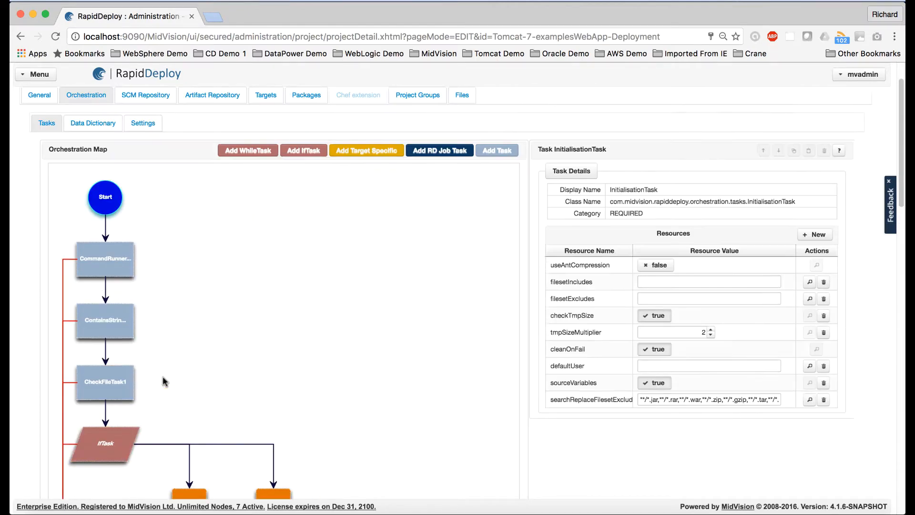
{"action": "scroll", "coordinate": [162, 381], "scroll_direction": "up", "scroll_amount": 2}
{"action": "left_click", "coordinate": [20, 38]}
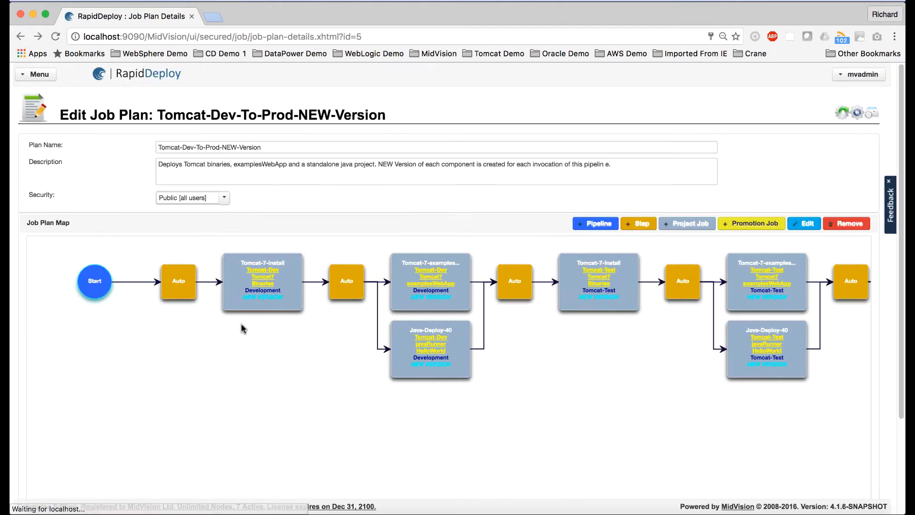
Go to the project of the development Java-Deploy-40 job, examine its CommandRunnerTask and scriptAndArgs value, and return to the job plan.
{"action": "right_click", "coordinate": [433, 347]}
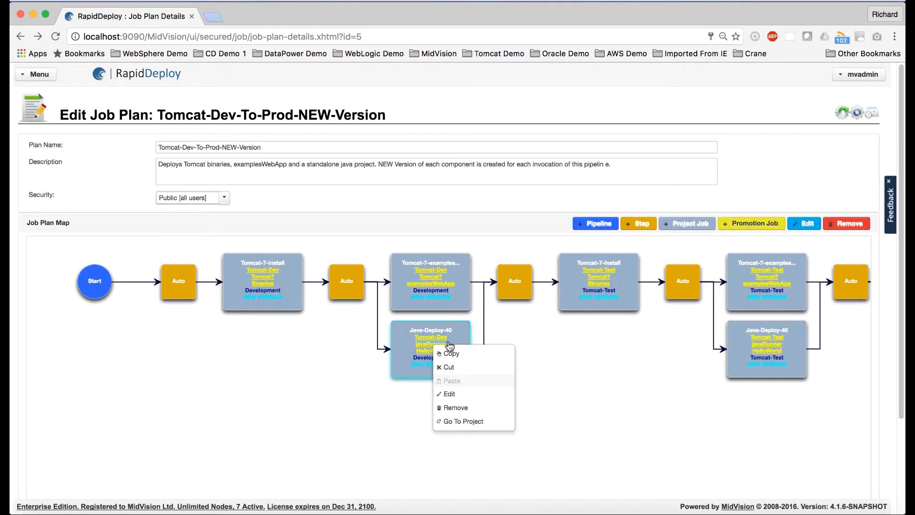
{"action": "left_click", "coordinate": [470, 423]}
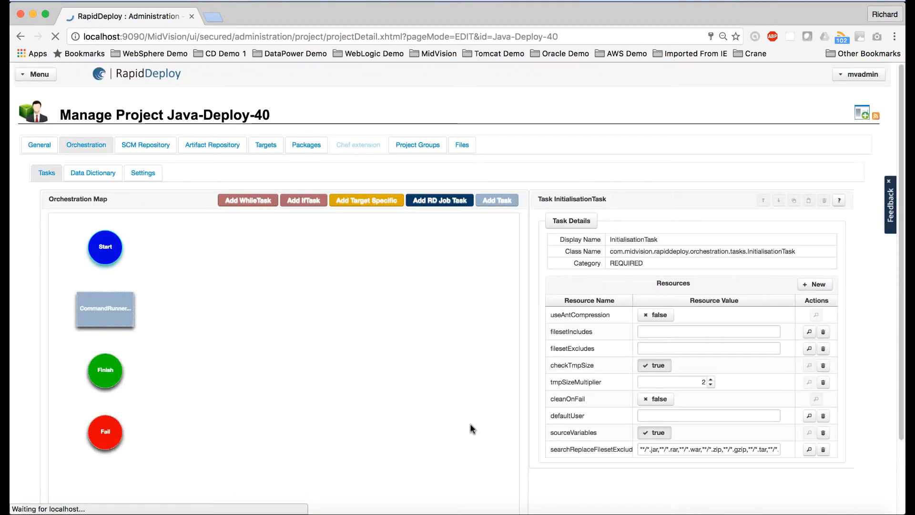
{"action": "left_click", "coordinate": [111, 314]}
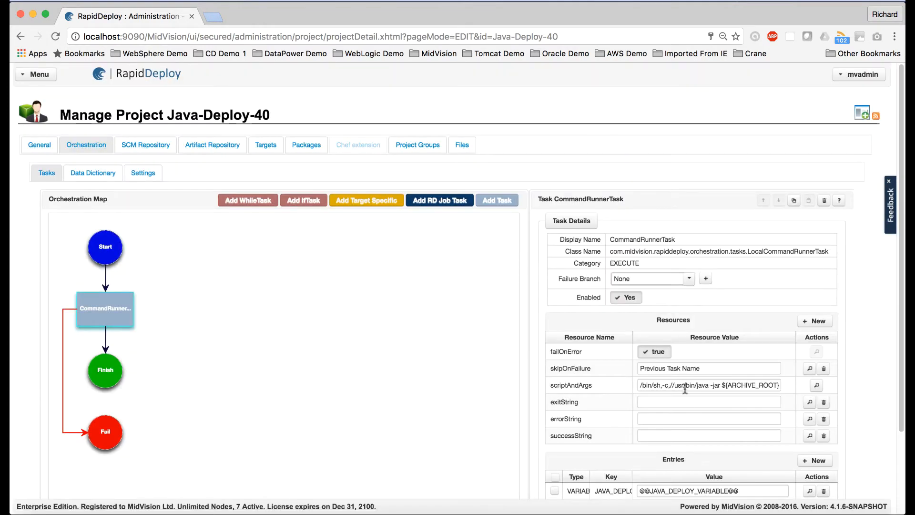
{"action": "left_click_drag", "start_coordinate": [685, 388], "coordinate": [794, 391]}
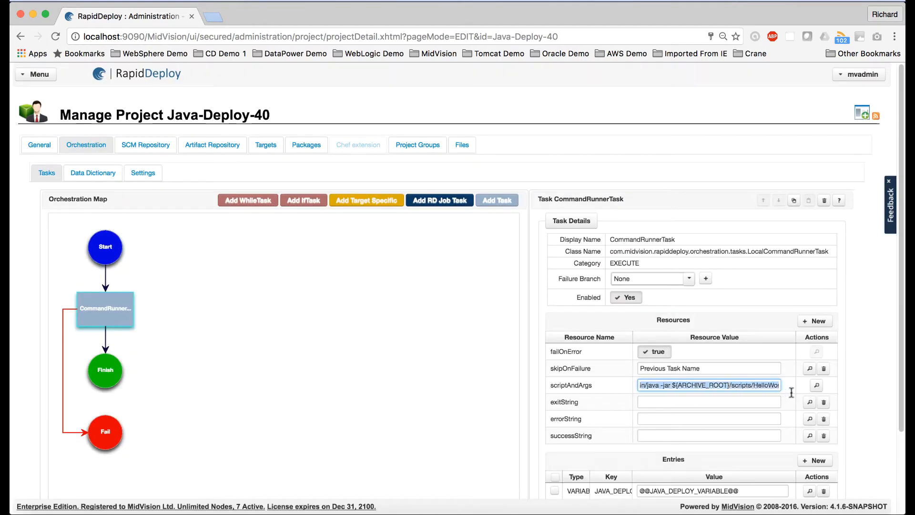
{"action": "left_click", "coordinate": [748, 386]}
{"action": "left_click", "coordinate": [203, 369]}
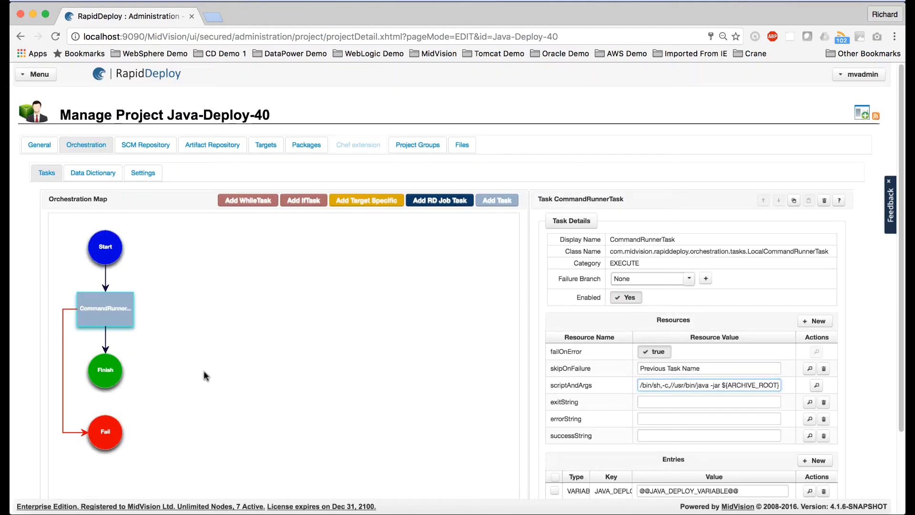
{"action": "left_click", "coordinate": [23, 34]}
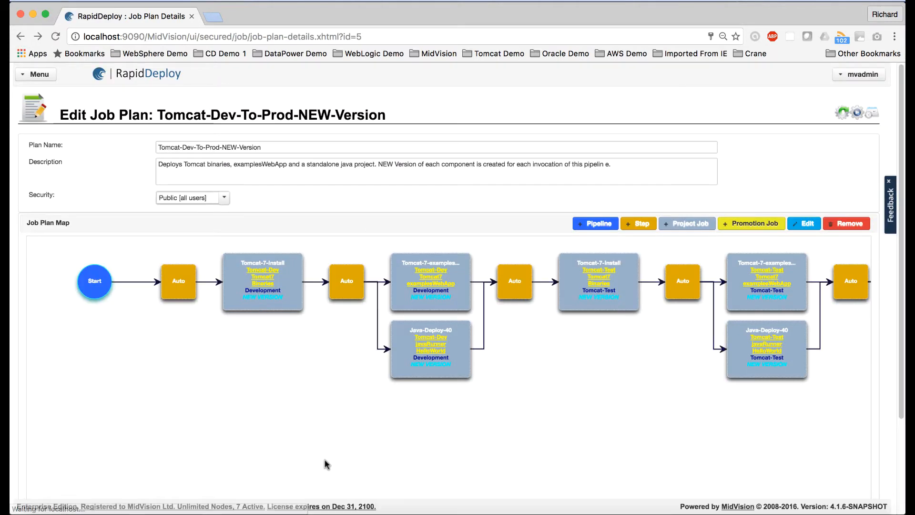
Review the job plan map through the promotion jobs and production stage to the Finish node, and check the plan's security options.
{"action": "scroll", "coordinate": [704, 480], "scroll_direction": "right", "scroll_amount": 8}
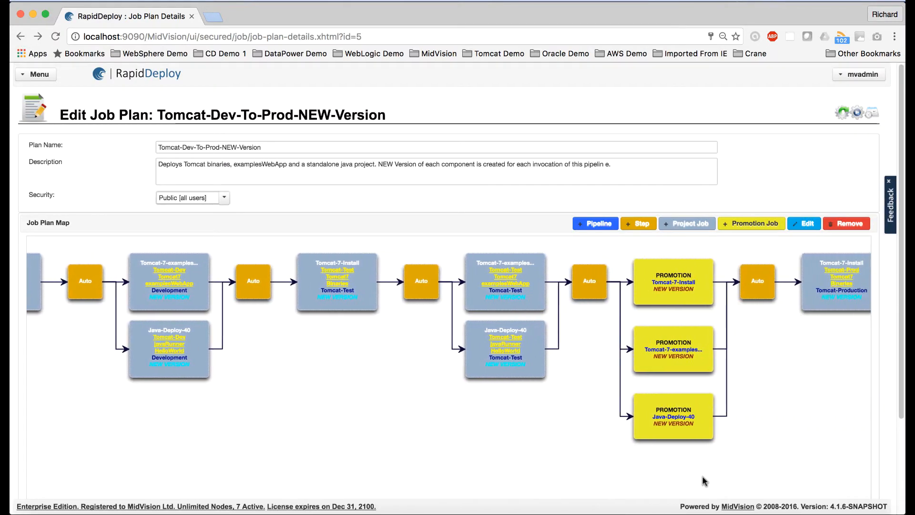
{"action": "scroll", "coordinate": [704, 480], "scroll_direction": "right", "scroll_amount": 3}
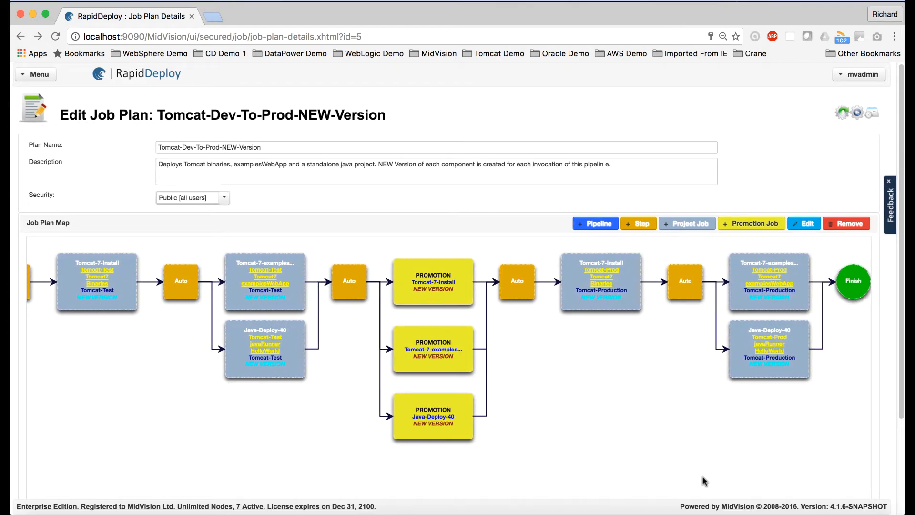
{"action": "left_click", "coordinate": [517, 285]}
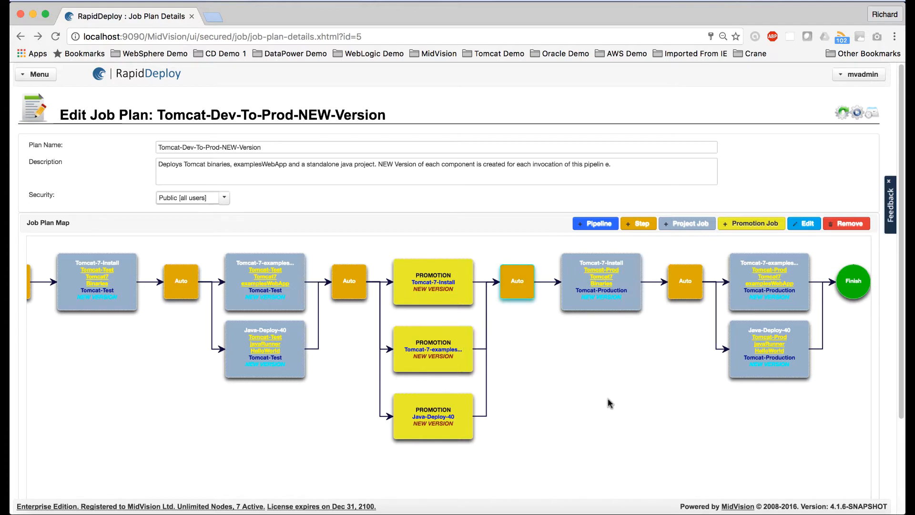
{"action": "scroll", "coordinate": [608, 398], "scroll_direction": "left", "scroll_amount": 5}
{"action": "scroll", "coordinate": [608, 398], "scroll_direction": "left", "scroll_amount": 3}
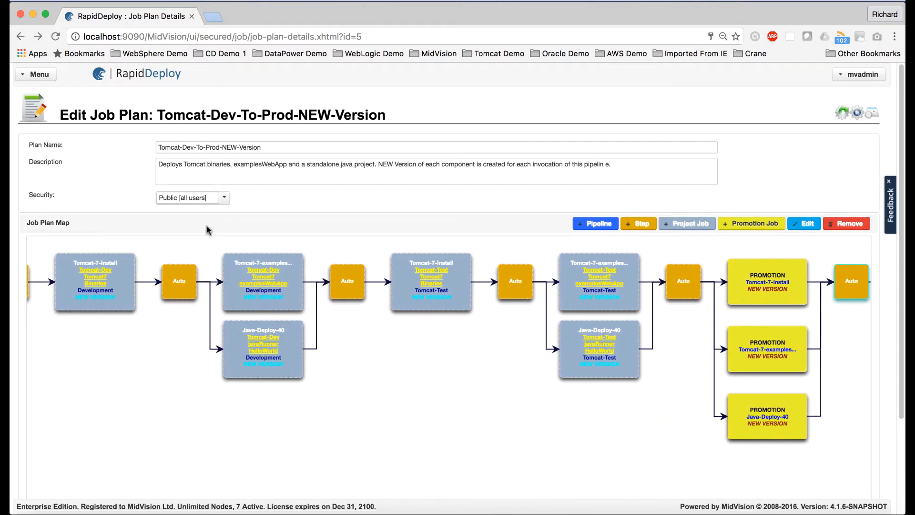
{"action": "left_click", "coordinate": [223, 199]}
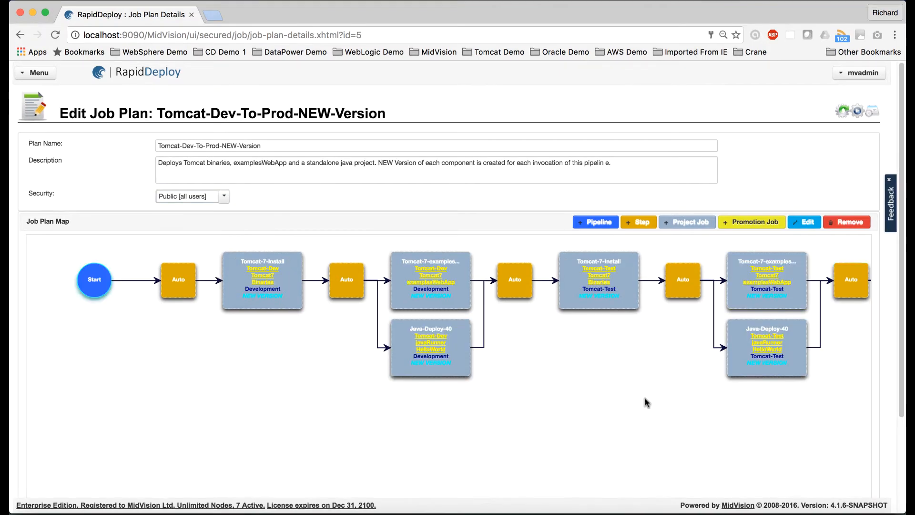
Return to the job plan list and create a new job plan as a copy of Tomcat-Dev-To-Prod-NEW-Version.
{"action": "scroll", "coordinate": [644, 398], "scroll_direction": "right", "scroll_amount": 3}
{"action": "scroll", "coordinate": [644, 398], "scroll_direction": "right", "scroll_amount": 2}
{"action": "scroll", "coordinate": [644, 398], "scroll_direction": "down", "scroll_amount": 5}
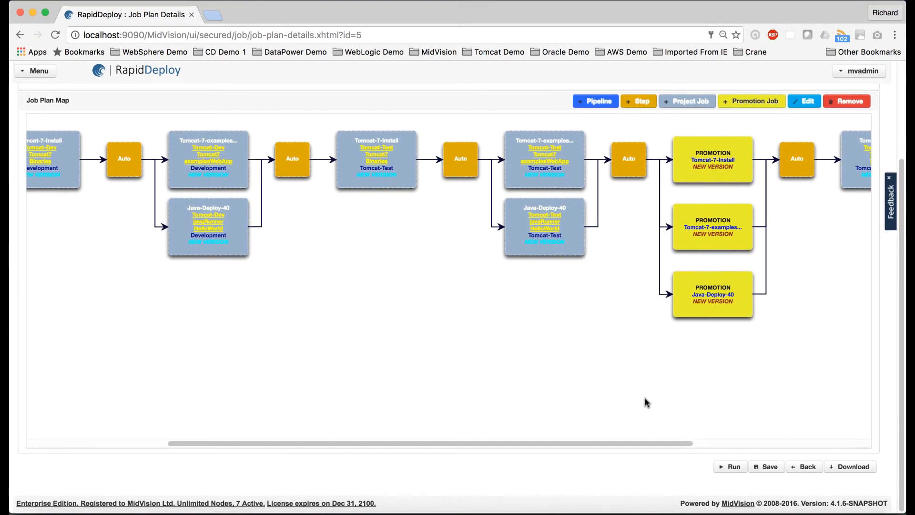
{"action": "left_click", "coordinate": [803, 469]}
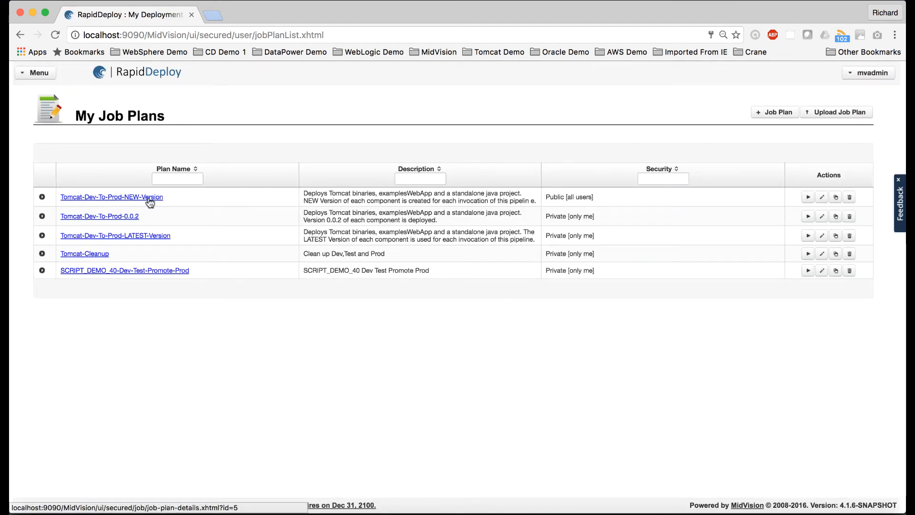
{"action": "left_click", "coordinate": [835, 197]}
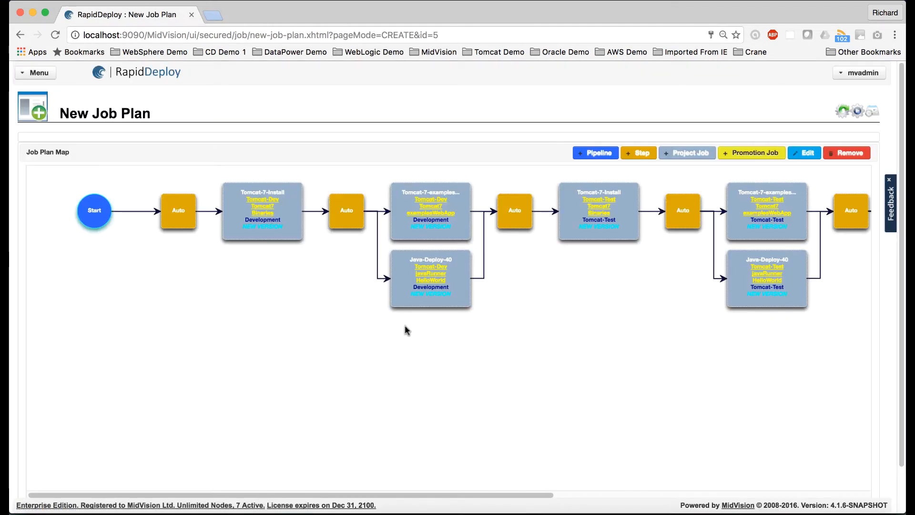
Set the version of the development Tomcat-7-Install job to Tomcat-7-Install-0.0.3 and apply it.
{"action": "scroll", "coordinate": [408, 352], "scroll_direction": "down", "scroll_amount": 2}
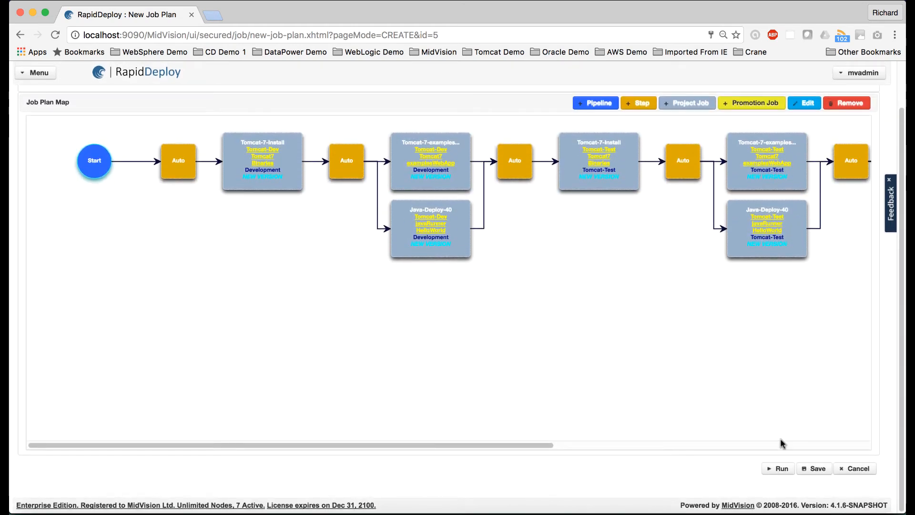
{"action": "left_click", "coordinate": [262, 180]}
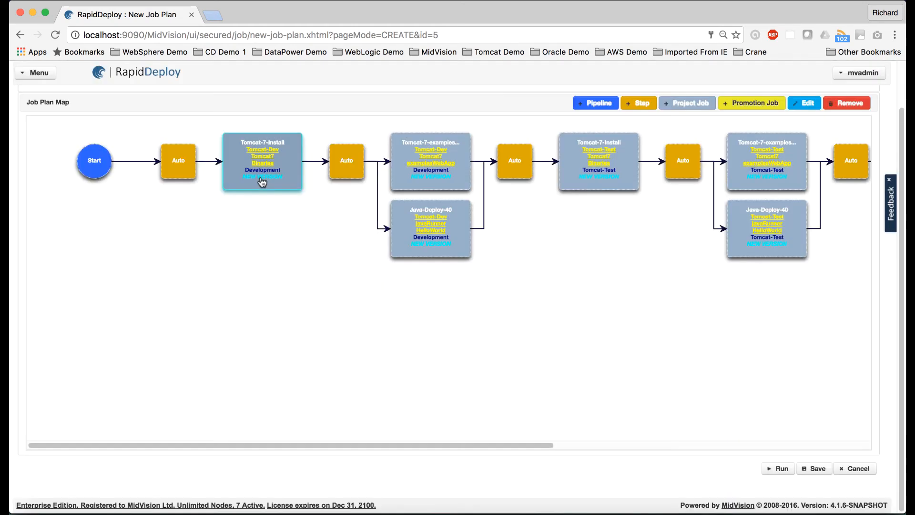
{"action": "double_click", "coordinate": [261, 180]}
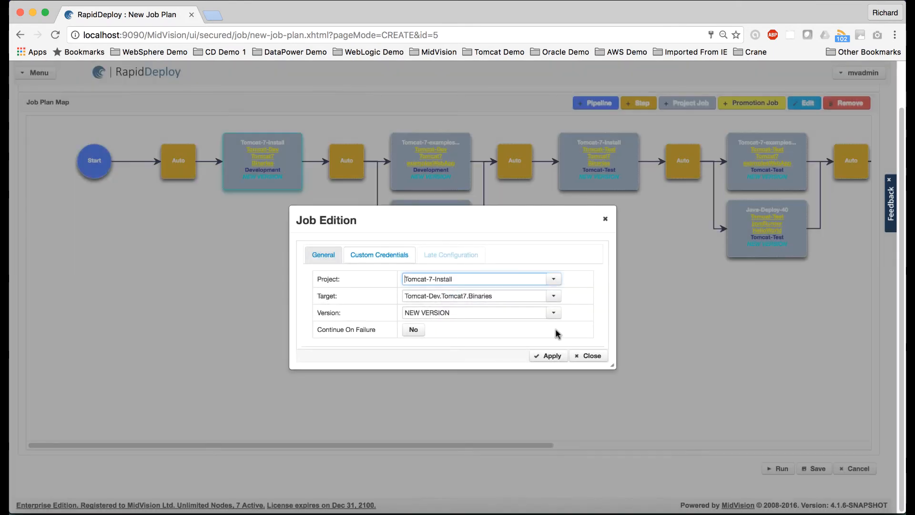
{"action": "left_click", "coordinate": [553, 313]}
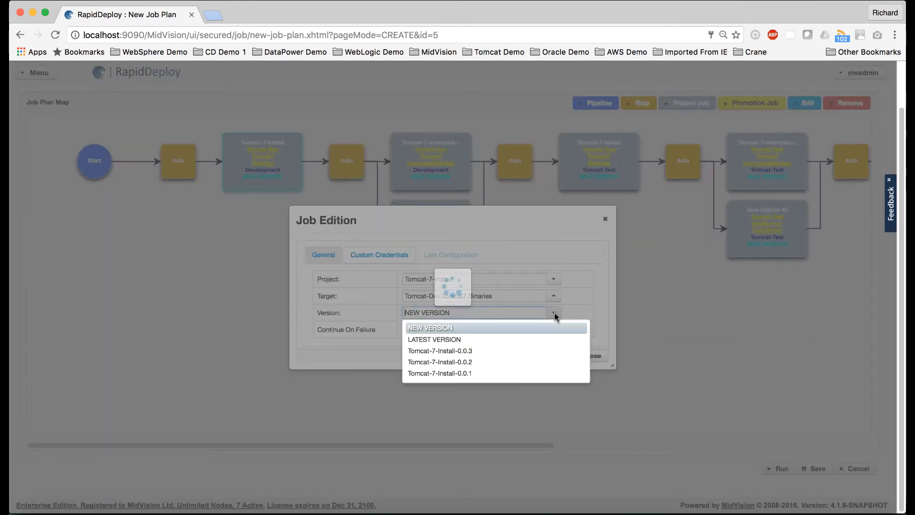
{"action": "left_click", "coordinate": [498, 350]}
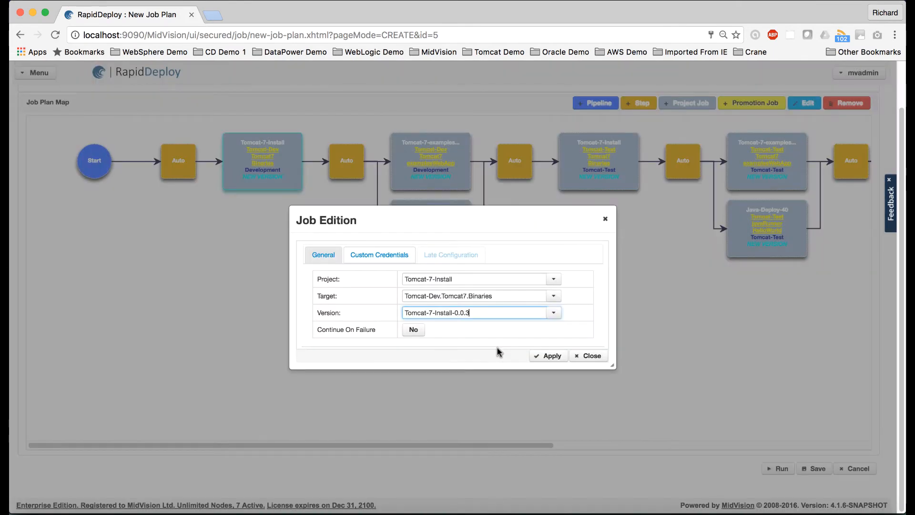
{"action": "left_click", "coordinate": [552, 357]}
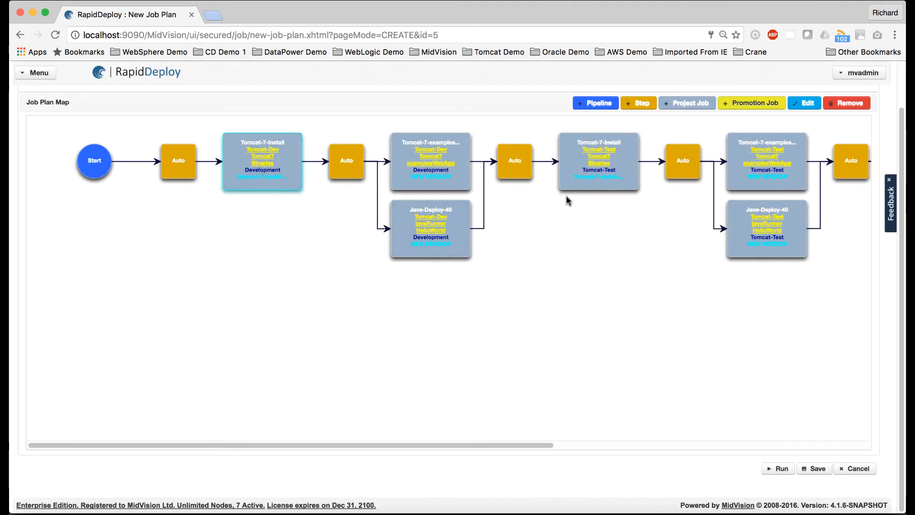
Set the version of the development examplesWebApp job to Tomcat-7-examplesWebApp-Deployment-0.0.3 and apply it.
{"action": "mouse_move", "coordinate": [596, 177]}
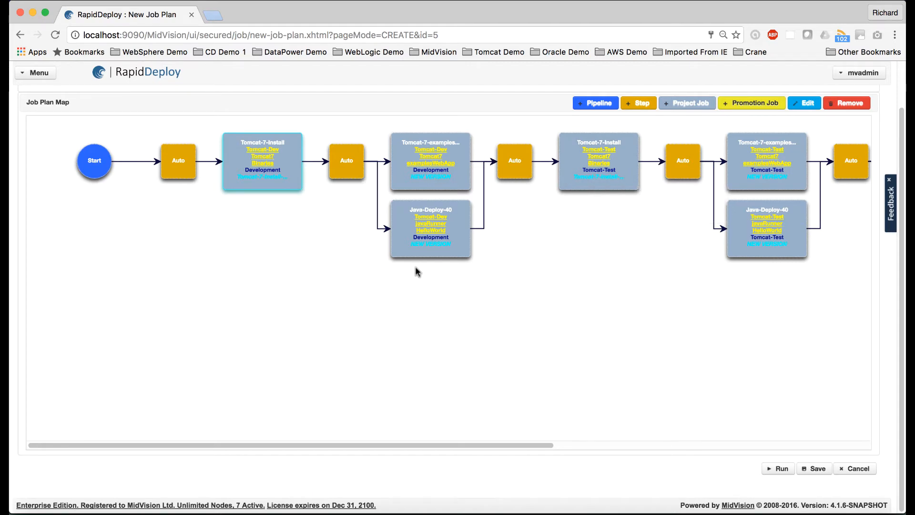
{"action": "left_click", "coordinate": [431, 180]}
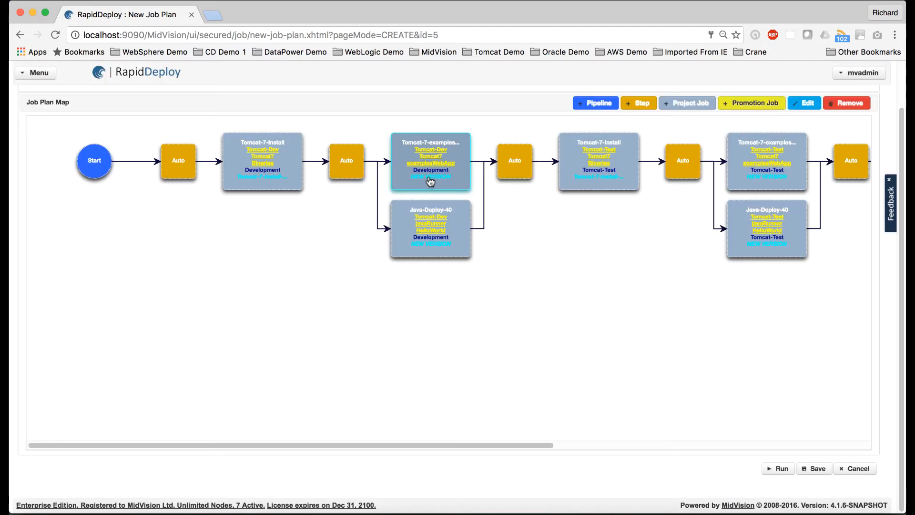
{"action": "double_click", "coordinate": [431, 180]}
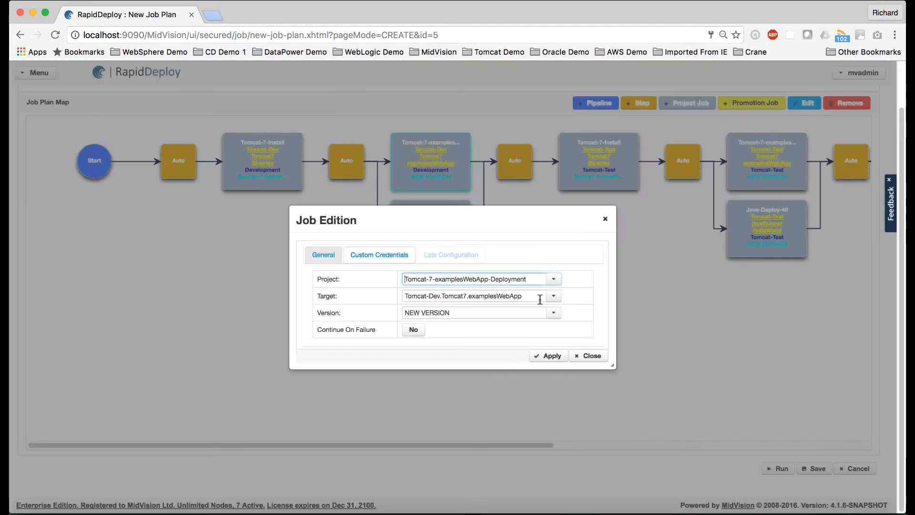
{"action": "left_click", "coordinate": [554, 313]}
{"action": "left_click", "coordinate": [527, 350]}
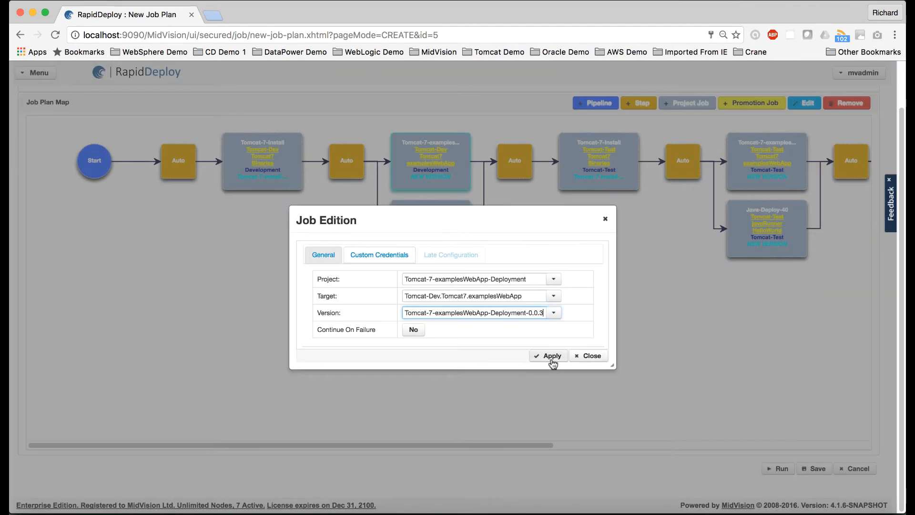
{"action": "left_click", "coordinate": [550, 358]}
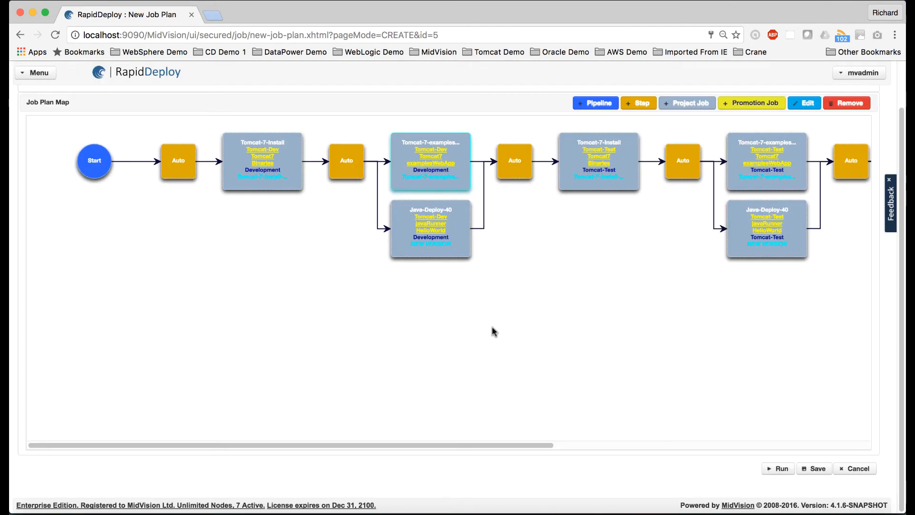
Set the version of the development Java-Deploy-40 job to Java-Deploy-40-0.0.4 and apply it.
{"action": "left_click", "coordinate": [434, 242]}
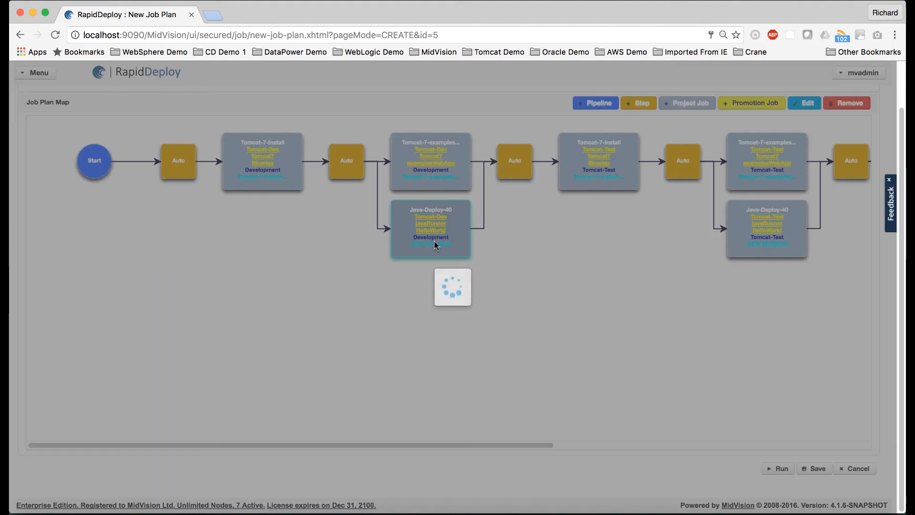
{"action": "double_click", "coordinate": [435, 242]}
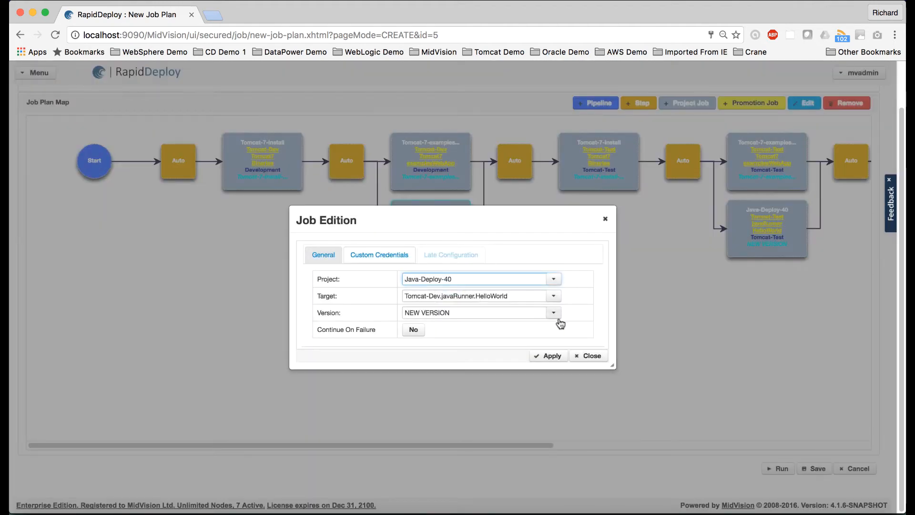
{"action": "left_click", "coordinate": [553, 313]}
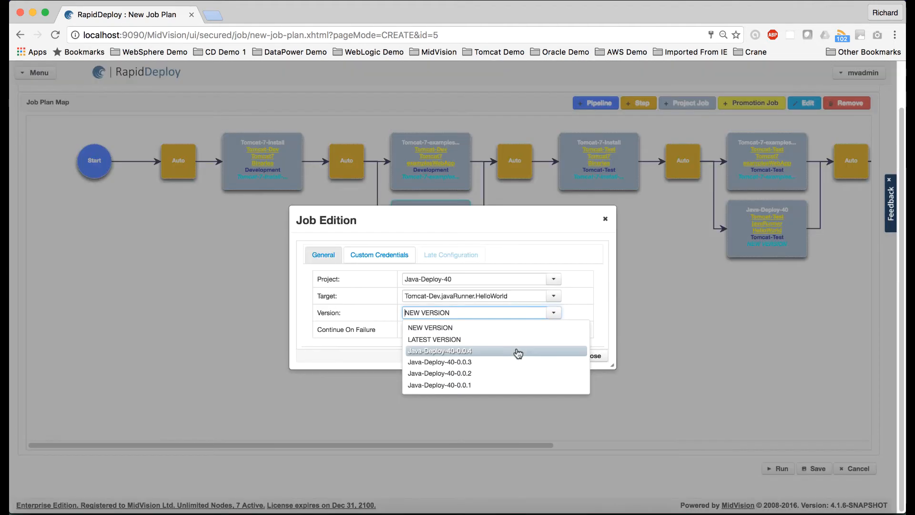
{"action": "left_click", "coordinate": [516, 352]}
{"action": "left_click", "coordinate": [548, 357]}
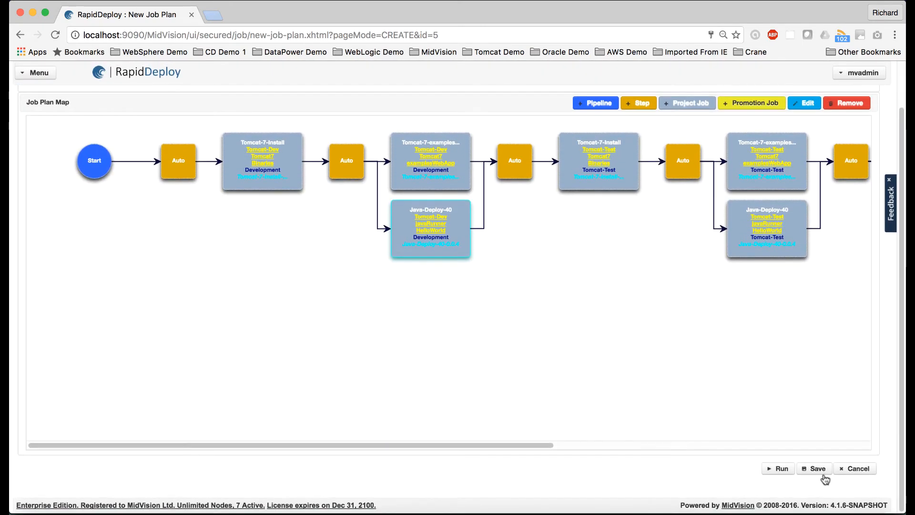
Save the new job plan as Tomcat-Dev-Prod-0.0.3-0.0.4 with the description "Java Standalone is 0.0.4. Rest 0.0.3".
{"action": "left_click", "coordinate": [817, 469]}
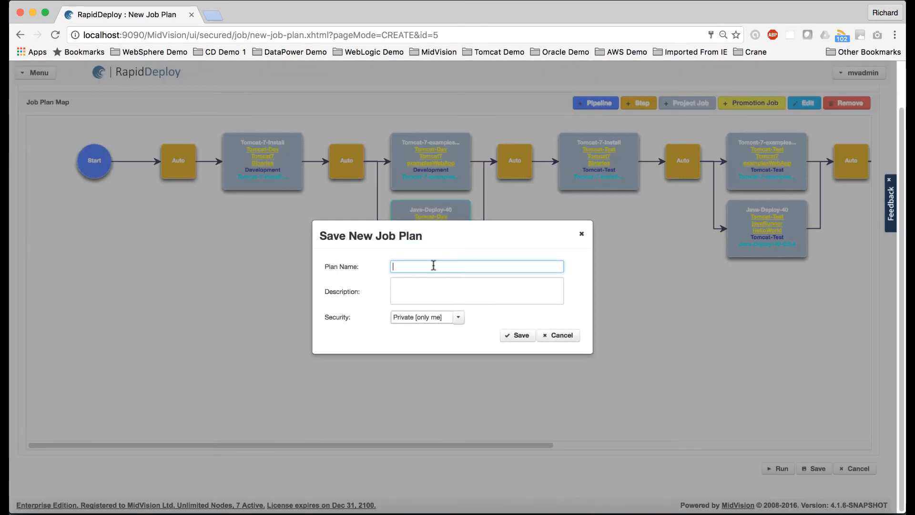
{"action": "type", "text": "Tomcat"}
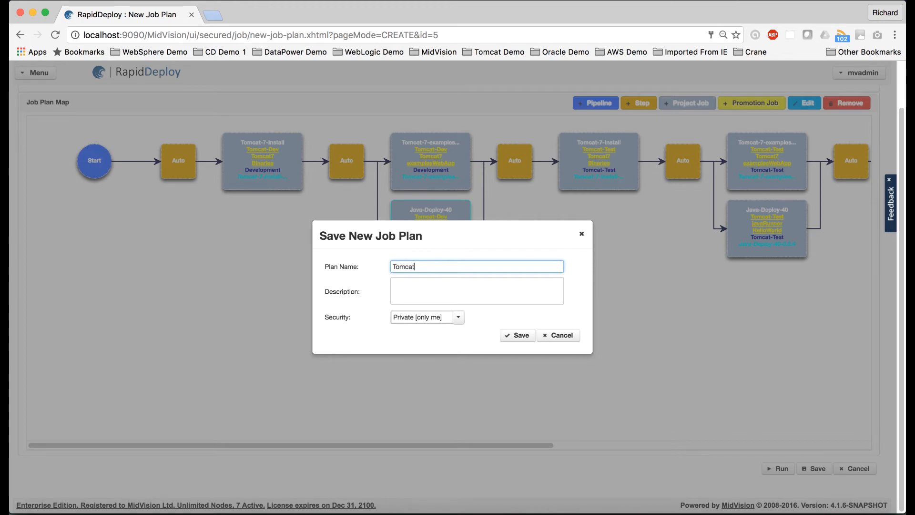
{"action": "type", "text": "-Dev-Prod-0"}
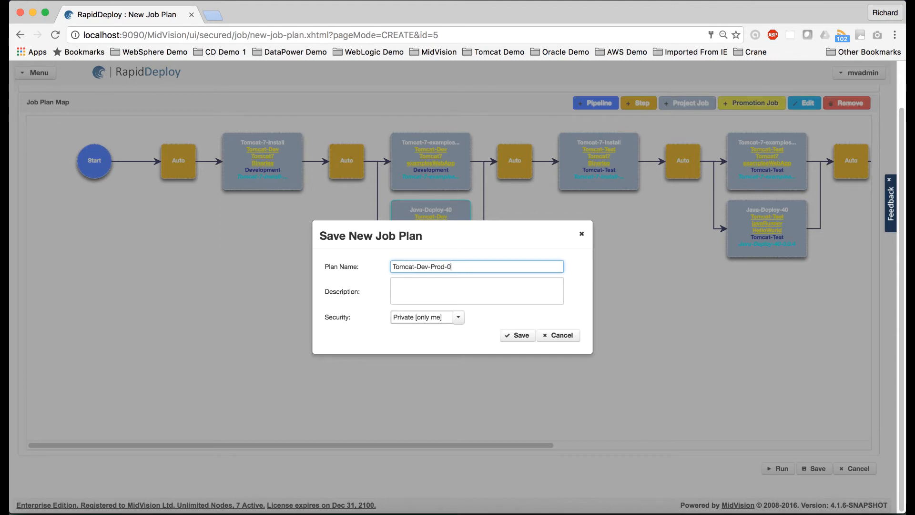
{"action": "type", "text": ".0.3"}
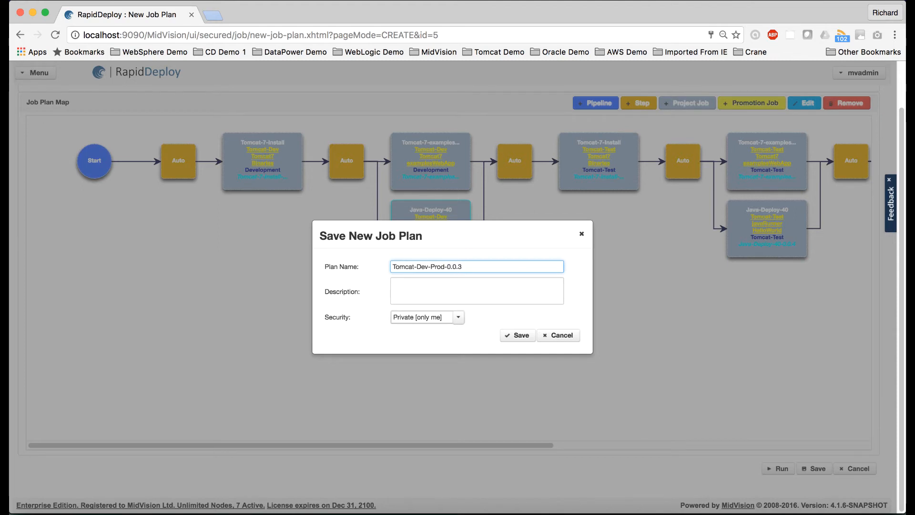
{"action": "type", "text": "-0.0.4"}
{"action": "left_click", "coordinate": [423, 295]}
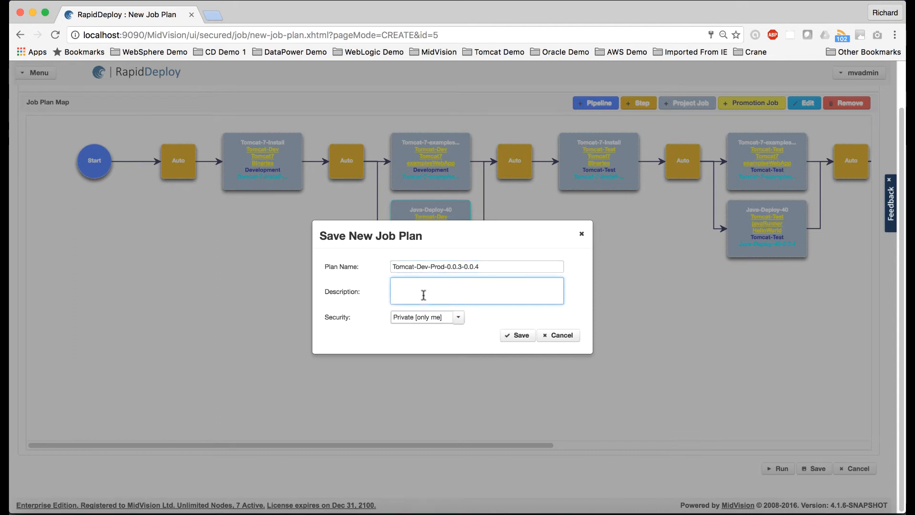
{"action": "type", "text": "Java Stand"}
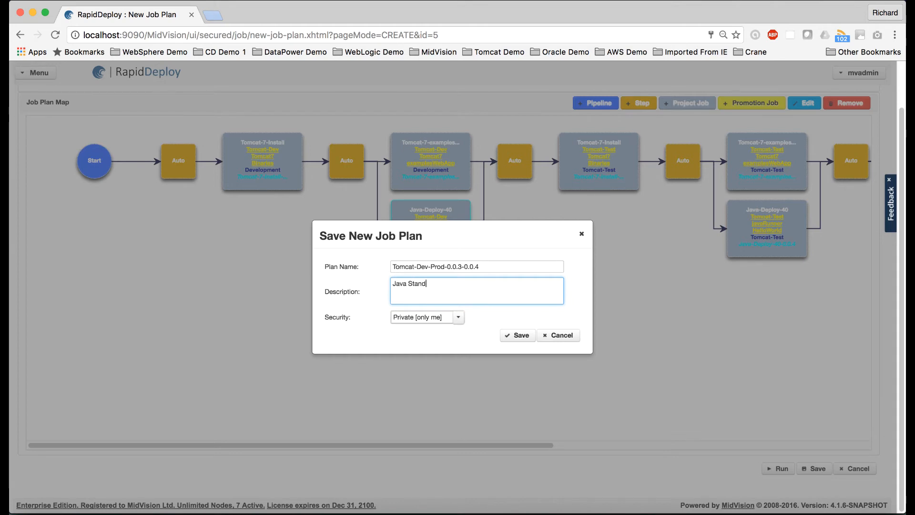
{"action": "type", "text": "alone is 0.0.4. Rest 0"}
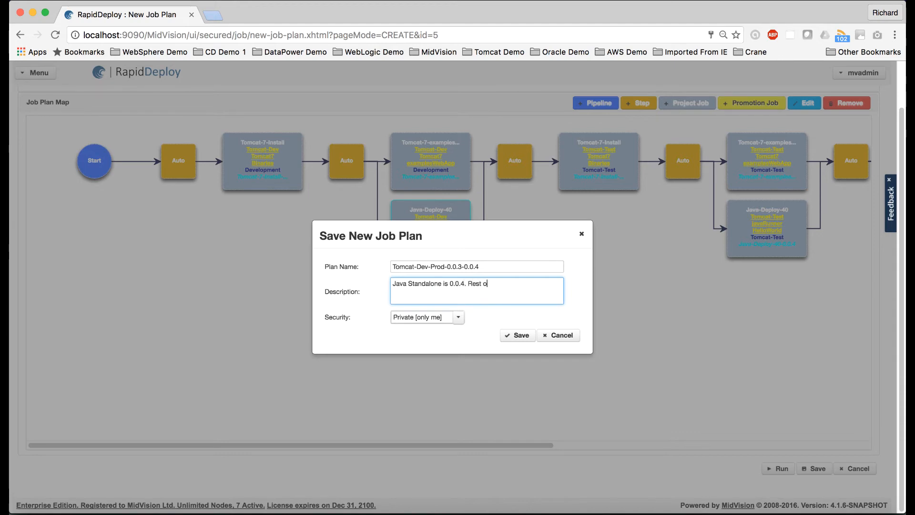
{"action": "type", "text": ".0.3"}
{"action": "left_click", "coordinate": [520, 335]}
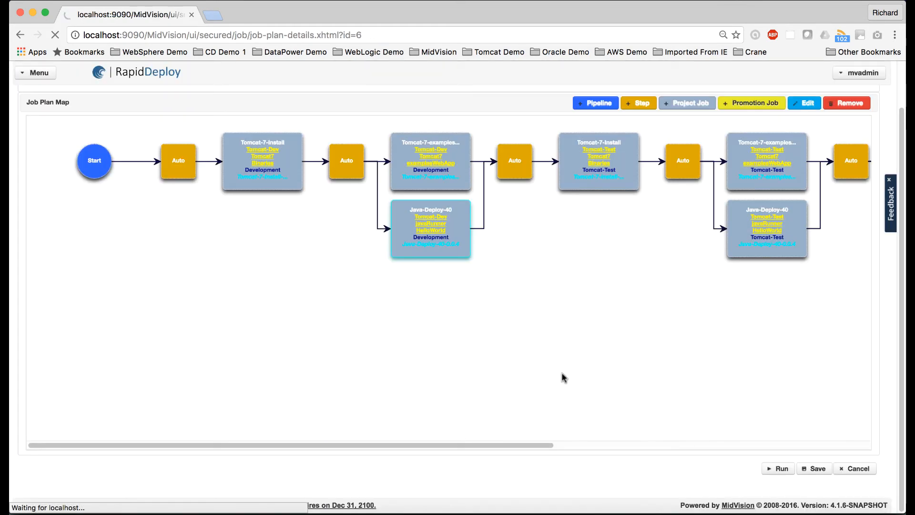
Return to the job plan list and open the Tomcat-Dev-Prod-0.0.3-0.0.4 plan.
{"action": "scroll", "coordinate": [622, 365], "scroll_direction": "down", "scroll_amount": 3}
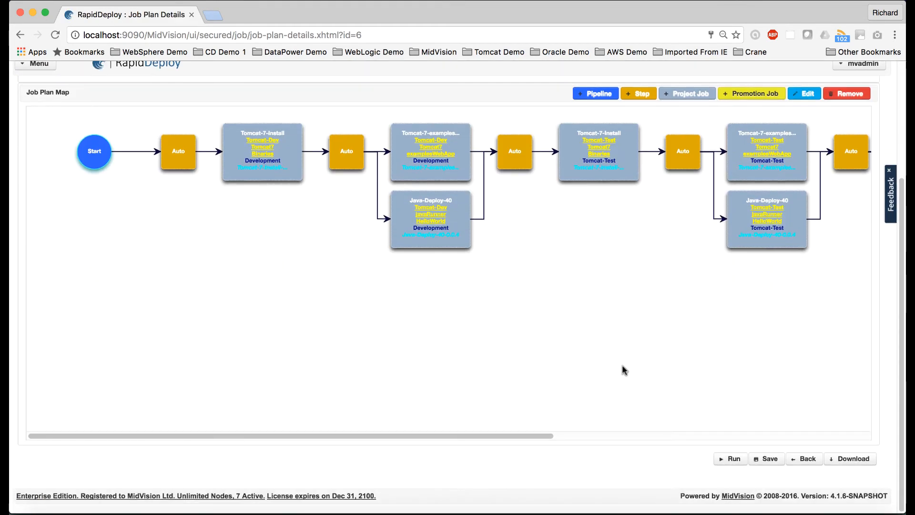
{"action": "left_click", "coordinate": [809, 472]}
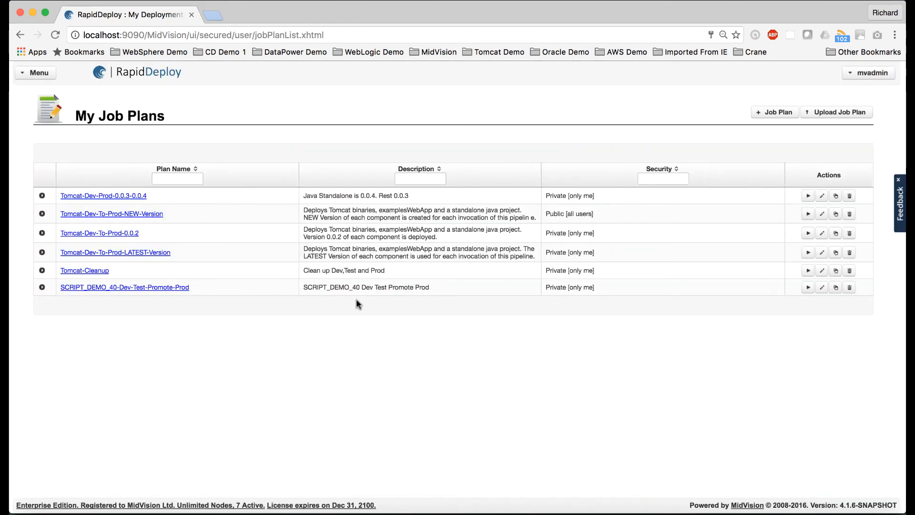
{"action": "left_click", "coordinate": [118, 198]}
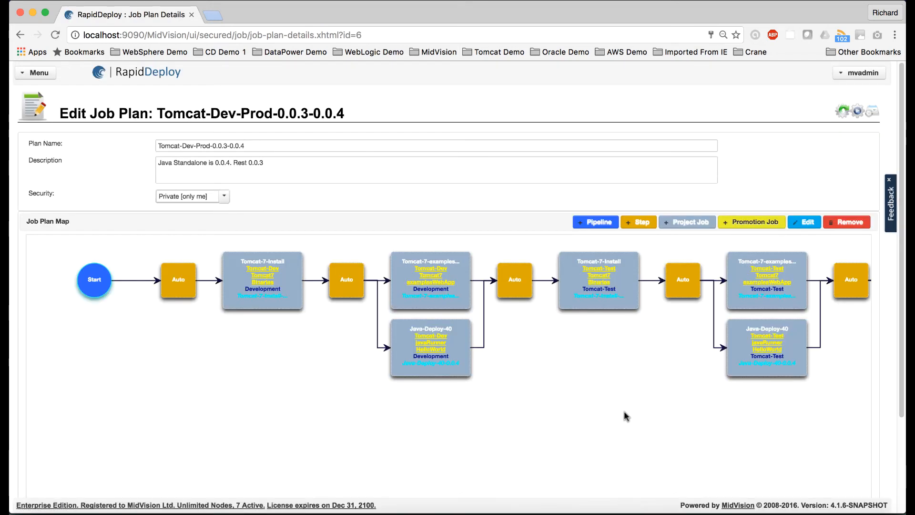
Download the Tomcat-Dev-Prod-0.0.3-0.0.4 job plan and confirm the download.
{"action": "scroll", "coordinate": [625, 415], "scroll_direction": "down", "scroll_amount": 3}
{"action": "left_click", "coordinate": [842, 469]}
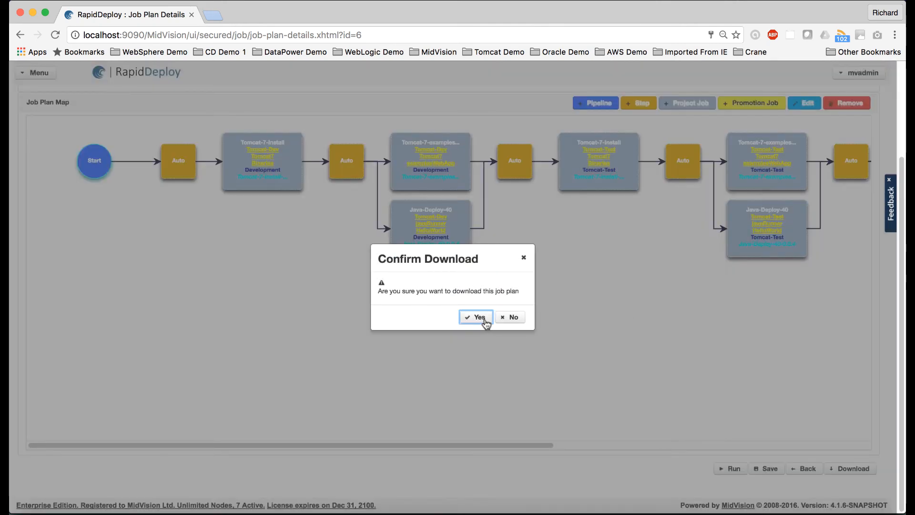
{"action": "left_click", "coordinate": [481, 318]}
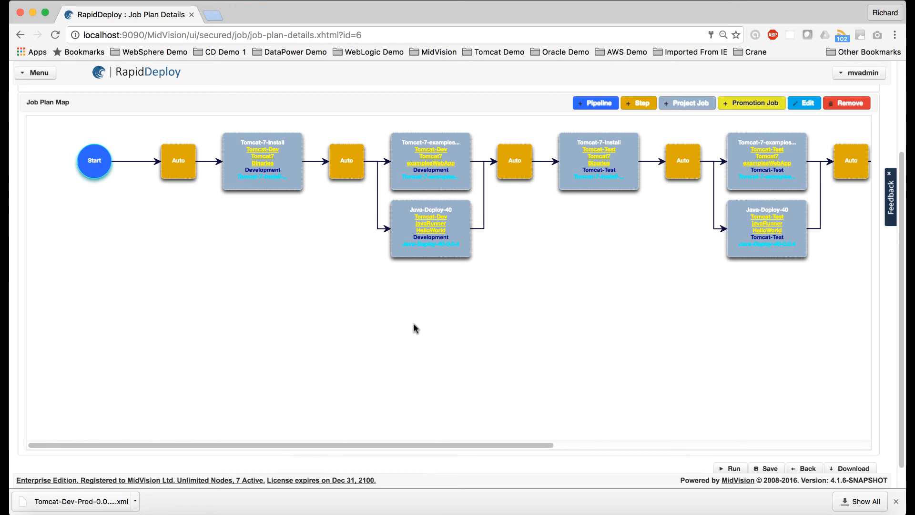
{"action": "scroll", "coordinate": [413, 327], "scroll_direction": "up", "scroll_amount": 3}
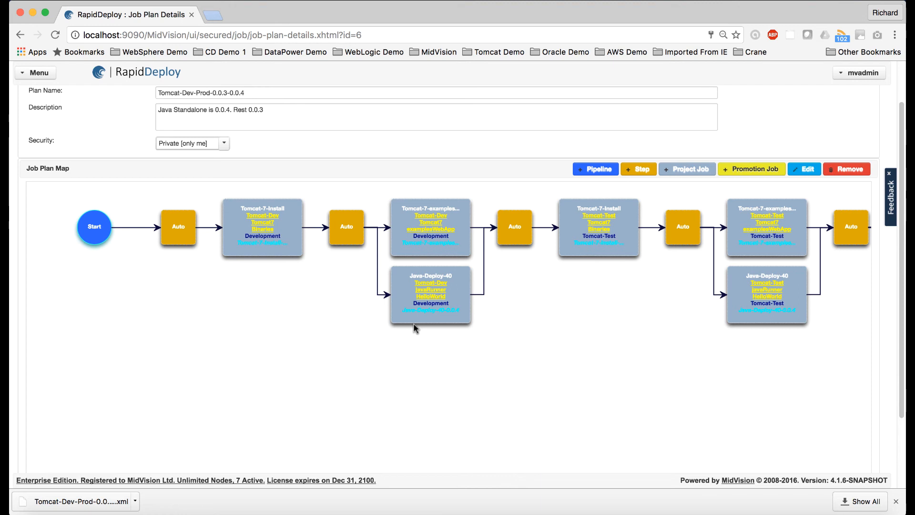